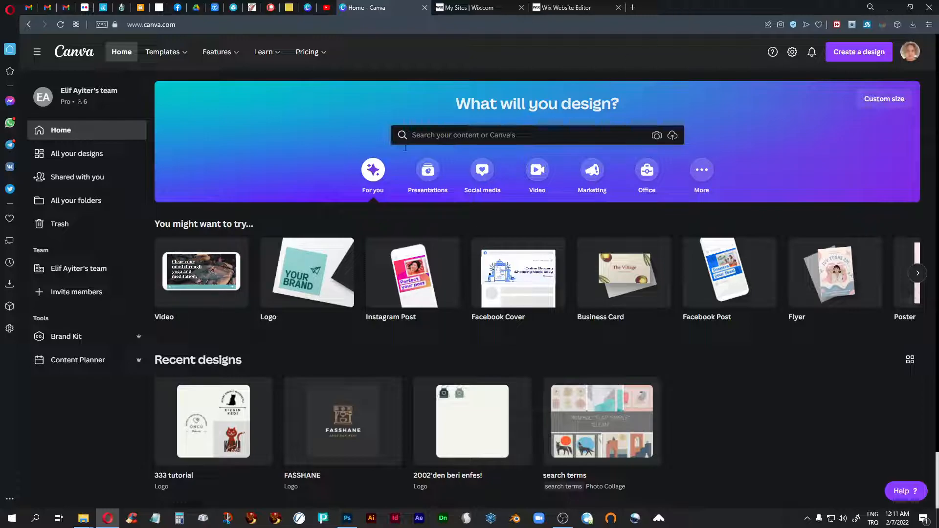
Open the Business category's Logos templates and look through the available logo designs.
mouse_move(174, 54)
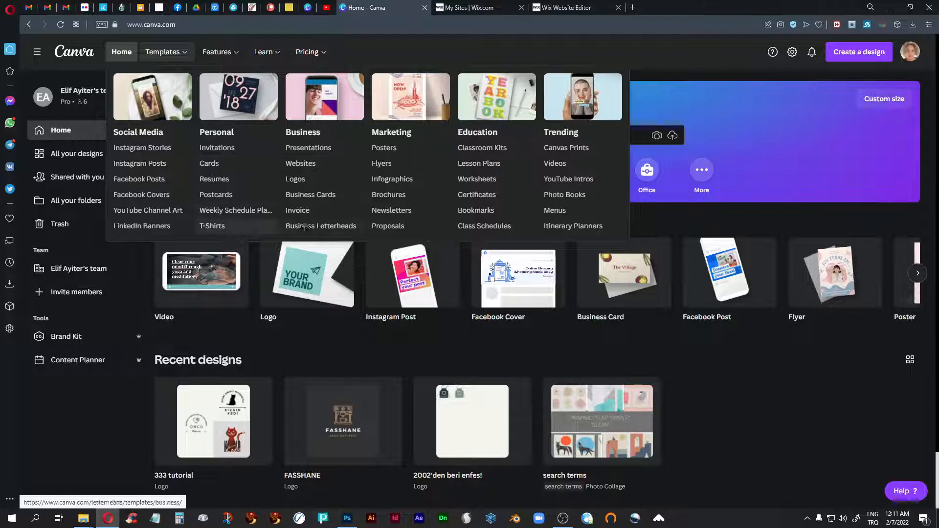
click(296, 183)
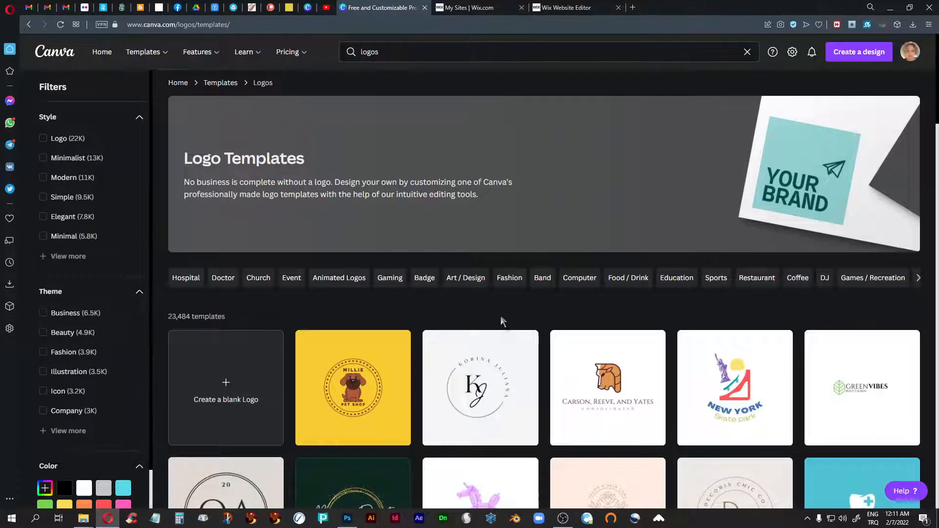
scroll(501, 321, down, 3)
scroll(500, 320, down, 7)
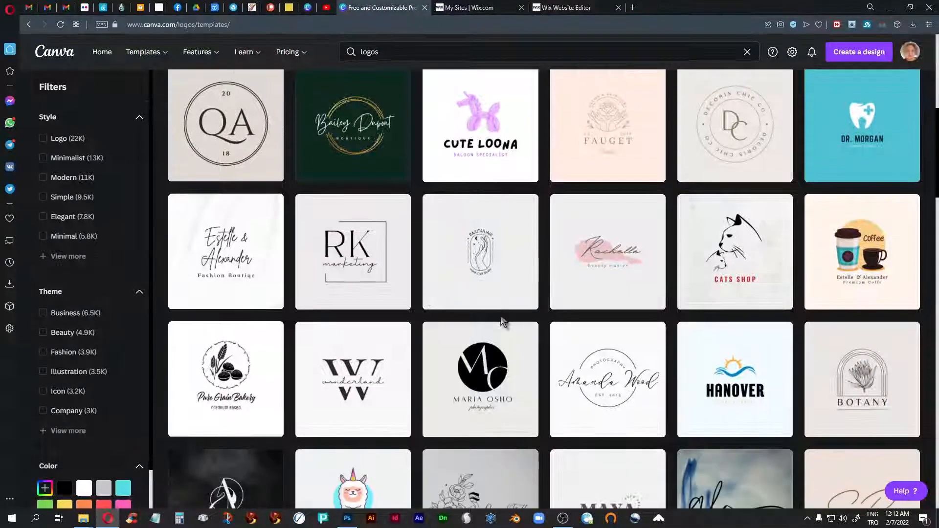
scroll(501, 321, down, 5)
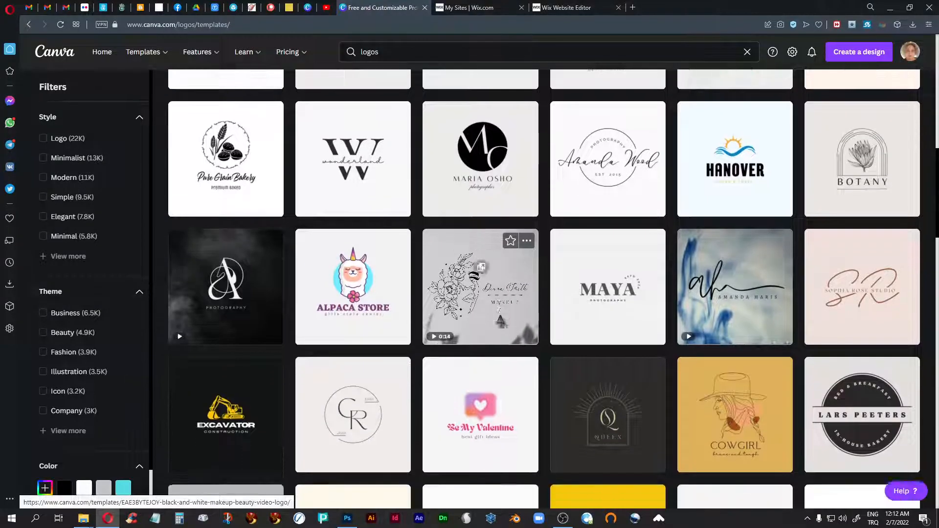
scroll(500, 321, up, 7)
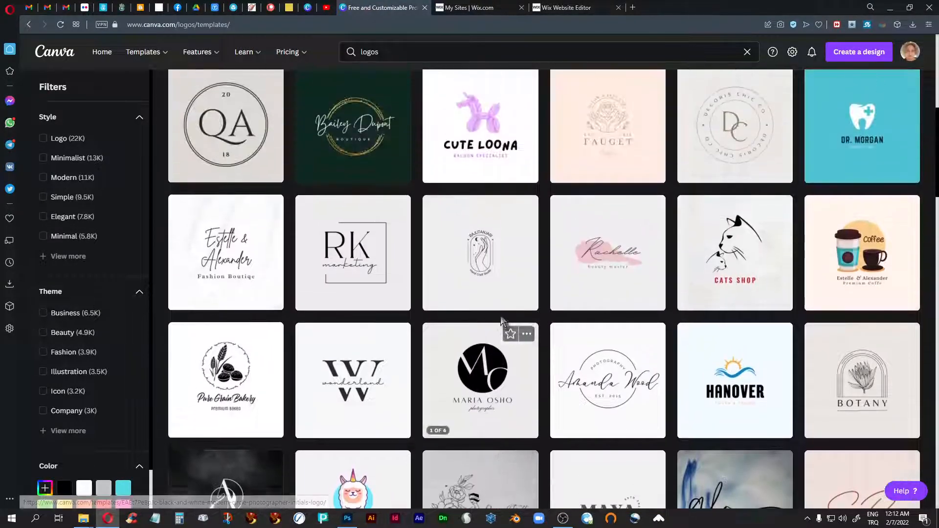
scroll(502, 321, up, 4)
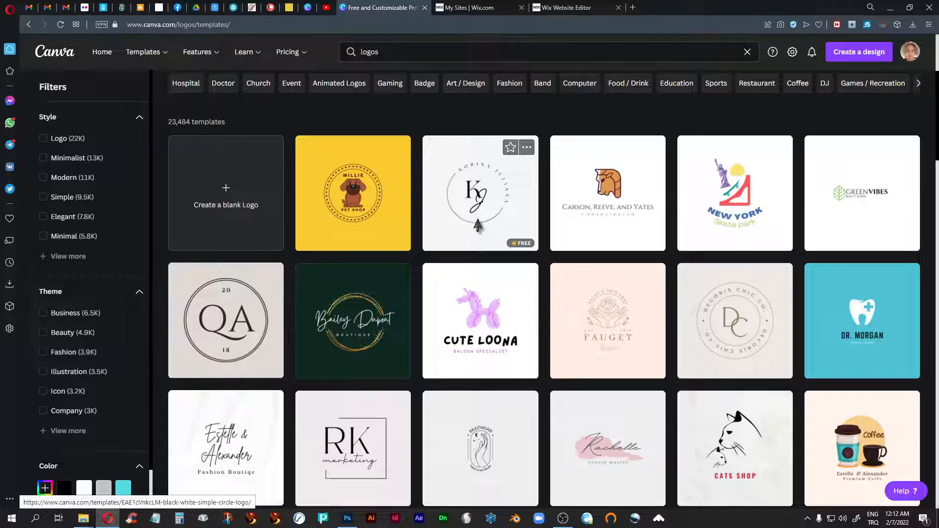
scroll(478, 226, down, 5)
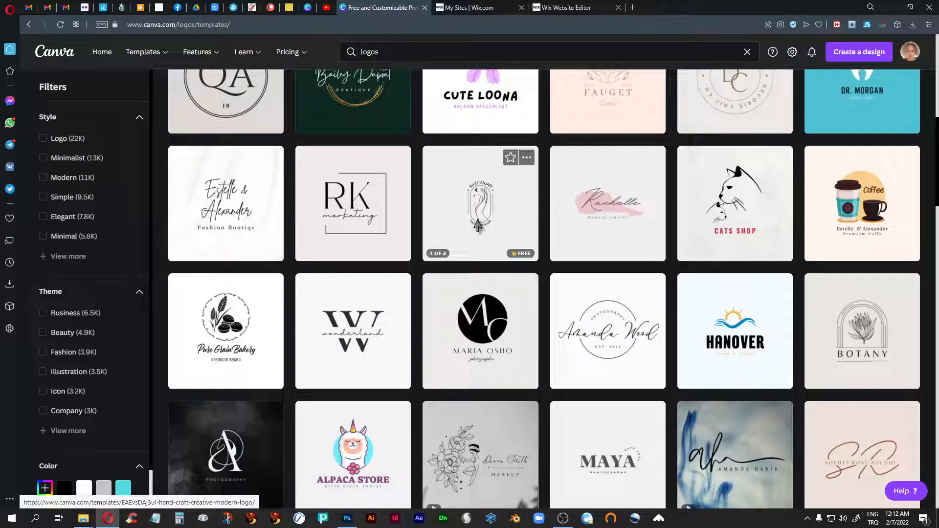
scroll(478, 226, down, 3)
scroll(478, 226, up, 1)
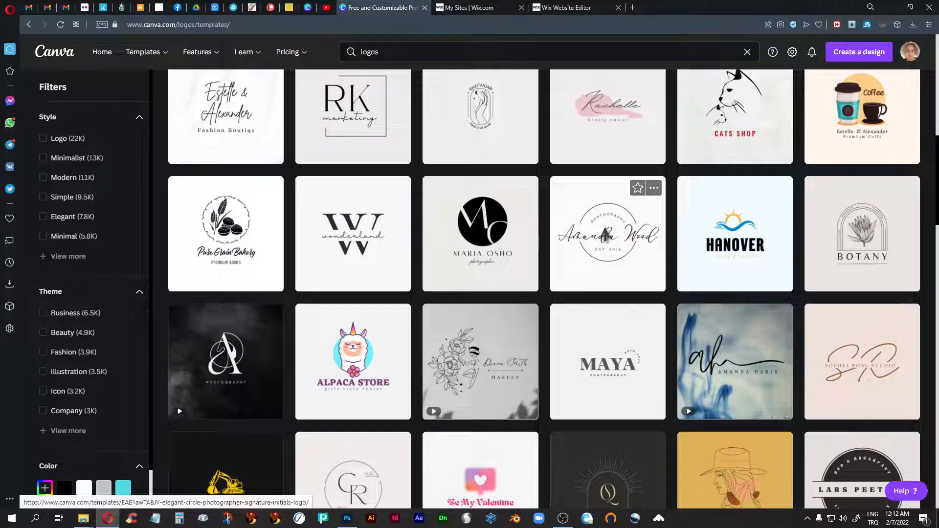
Preview the Elegant Circle Photographer Signature Initials Logo template, close it and return to the start of the template gallery.
click(607, 234)
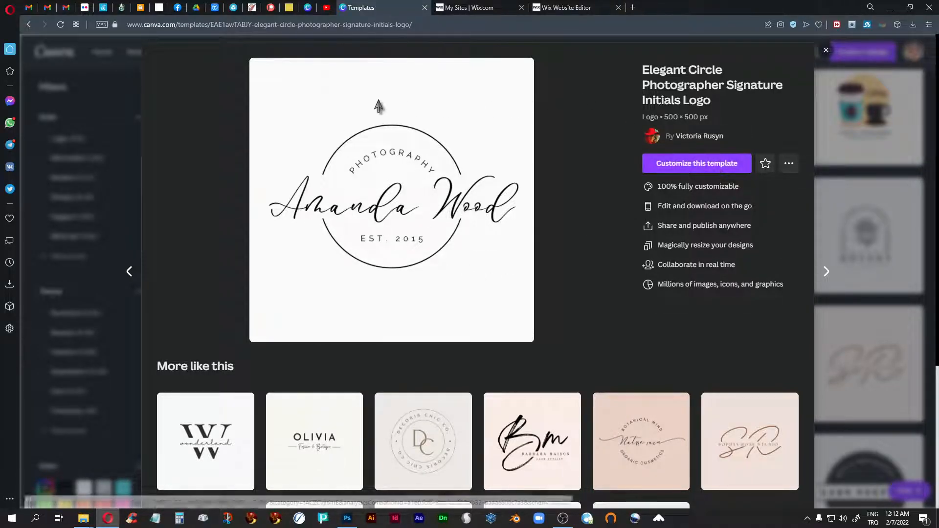
click(826, 50)
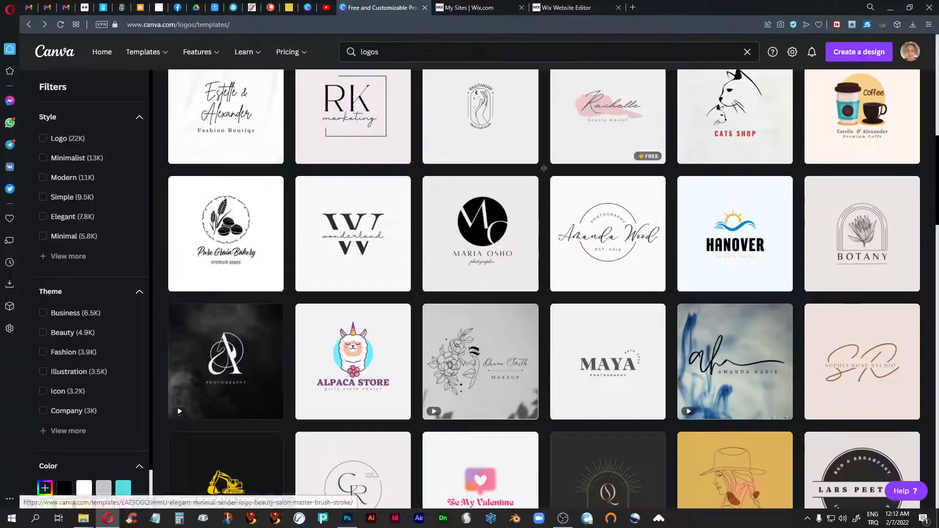
scroll(518, 268, up, 5)
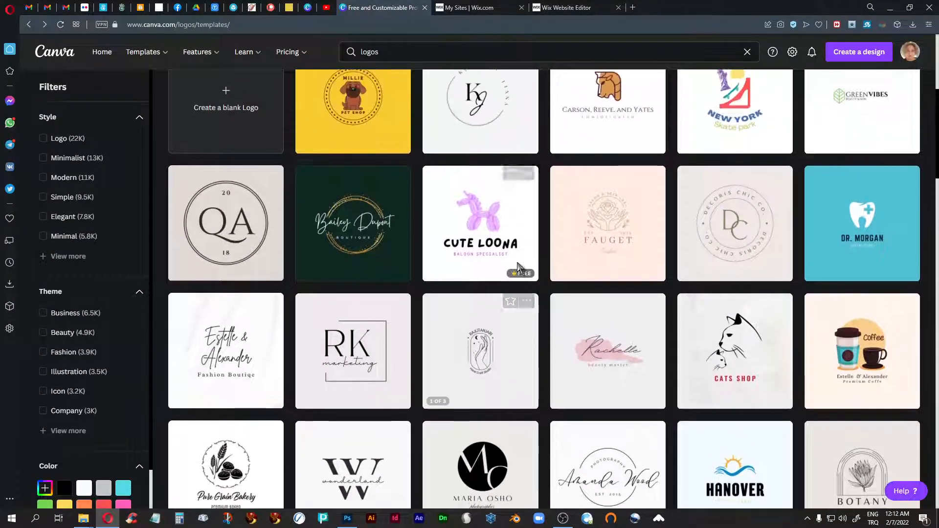
scroll(641, 126, up, 1)
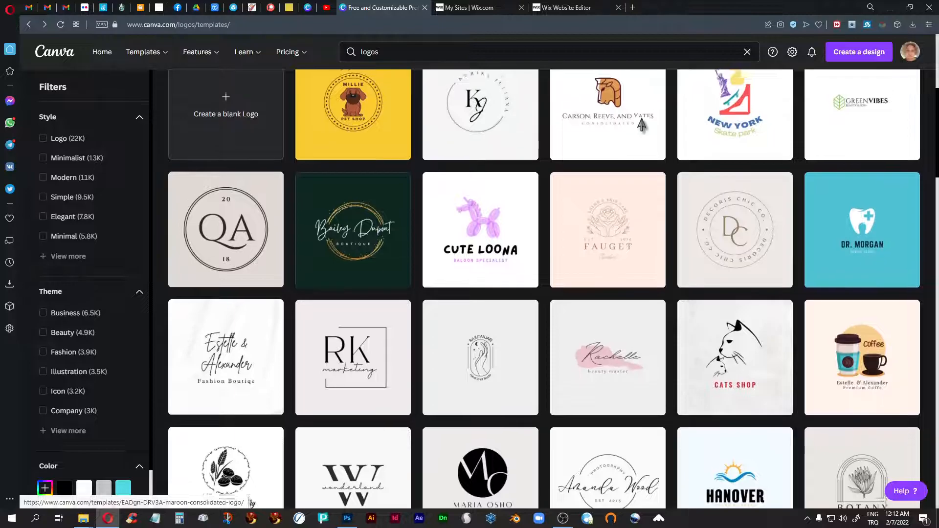
scroll(642, 127, up, 5)
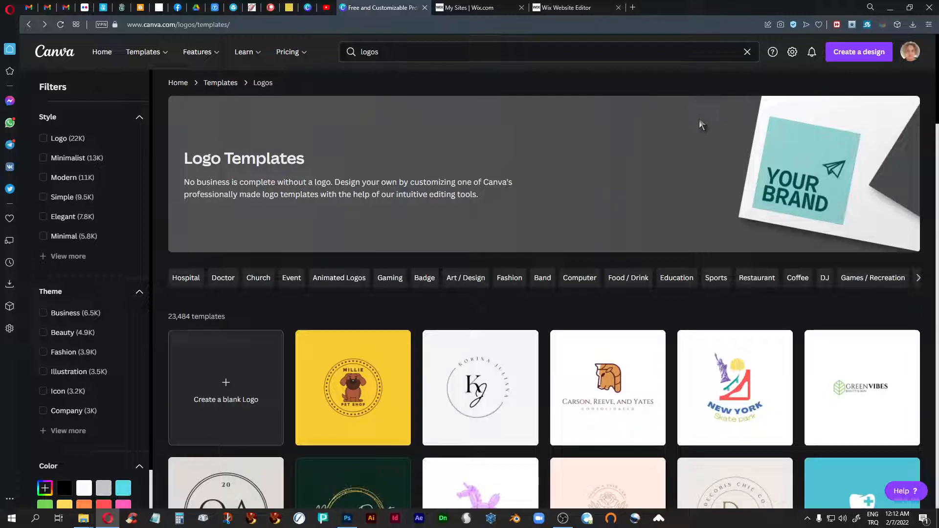
Look over the options in the account menu and close it.
click(907, 56)
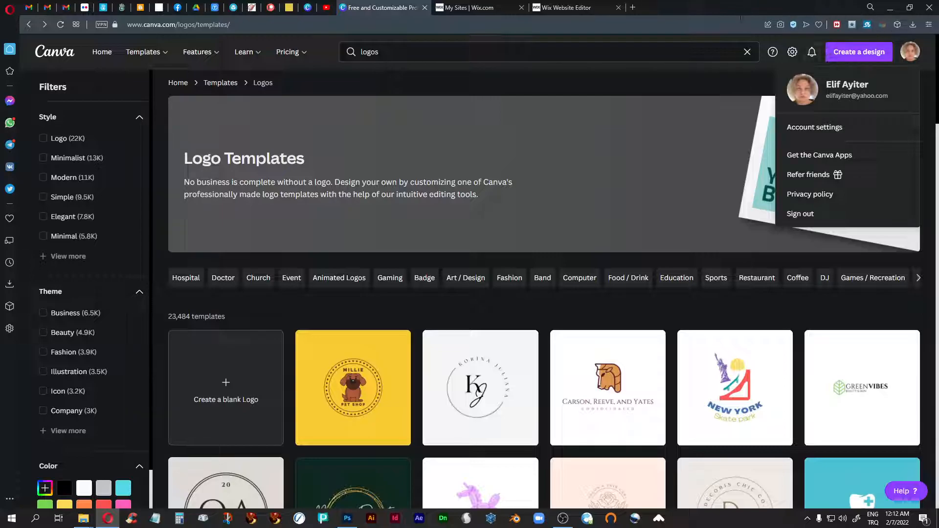
click(935, 62)
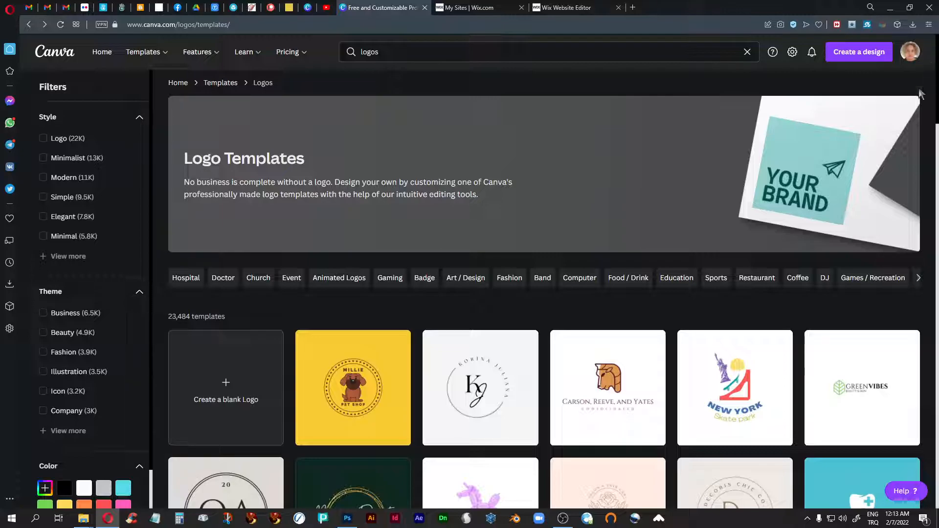
mouse_move(304, 64)
scroll(596, 368, down, 2)
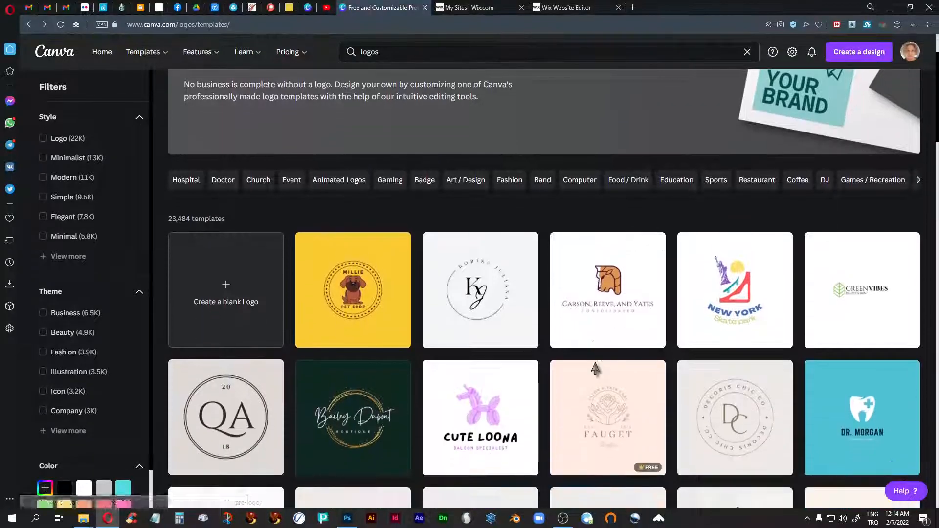
scroll(595, 369, down, 2)
scroll(595, 369, up, 2)
scroll(595, 369, down, 2)
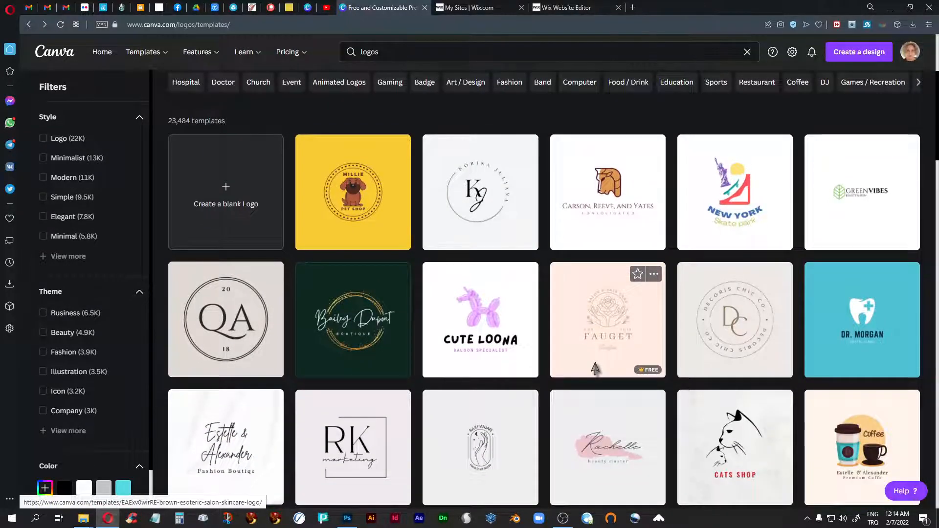
scroll(595, 369, up, 4)
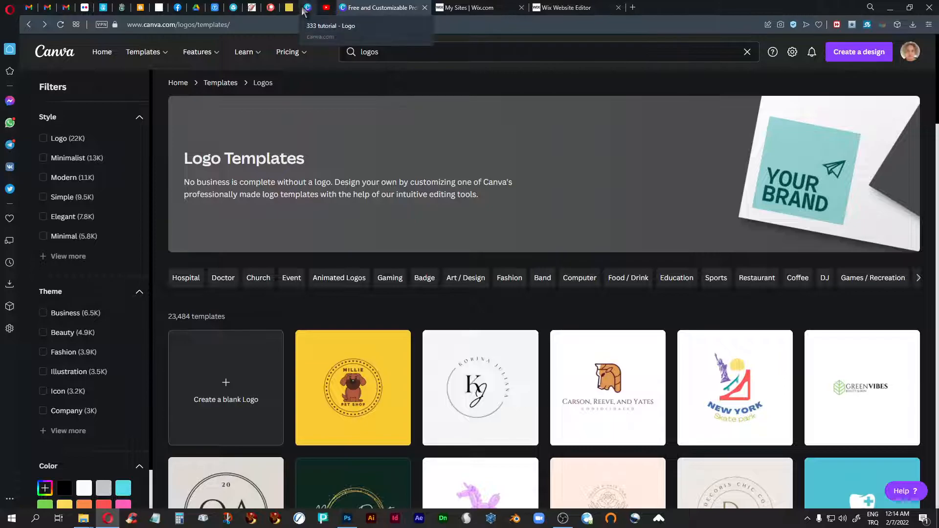
Switch to the already open 333 tutorial logo design and review all its pages in the grid overview.
click(305, 8)
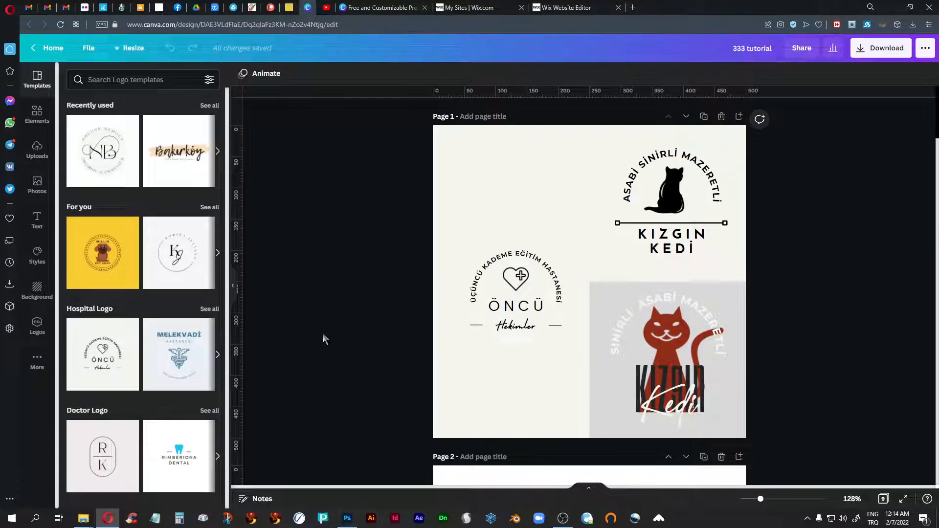
click(233, 288)
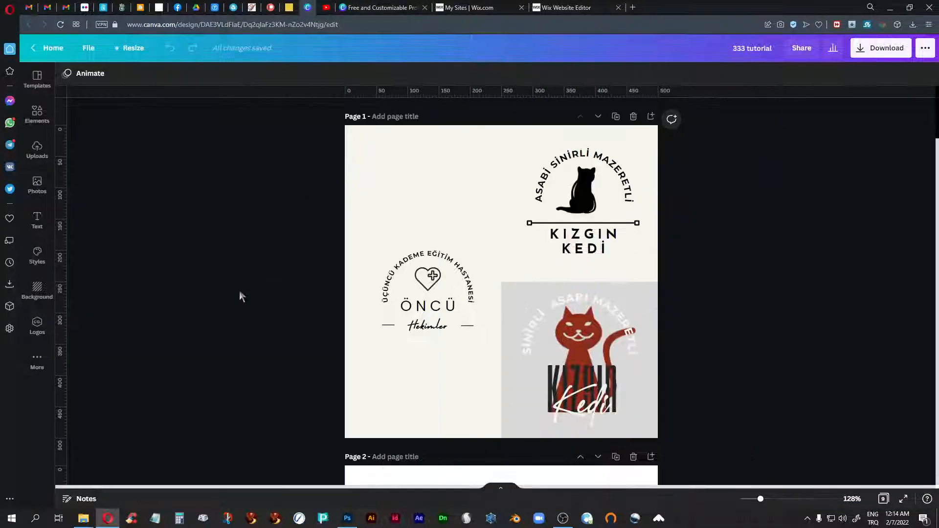
click(883, 499)
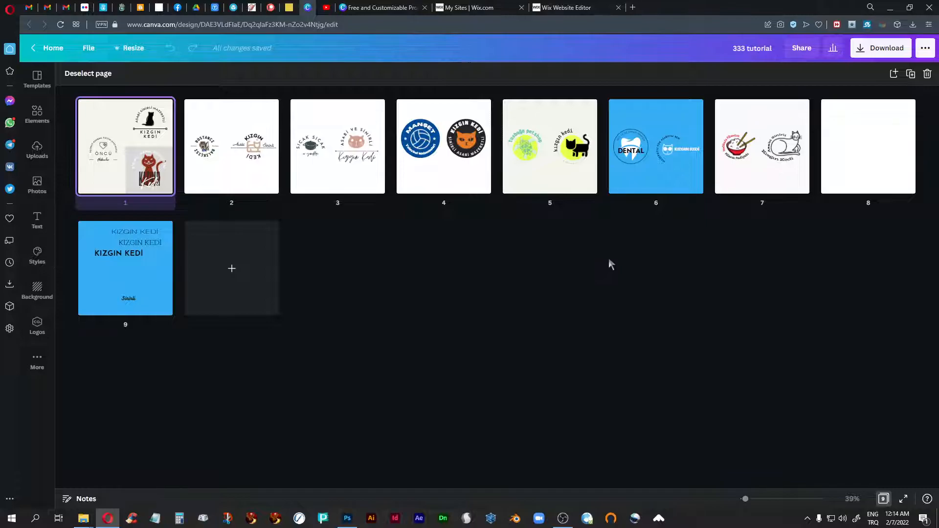
mouse_move(104, 146)
click(884, 499)
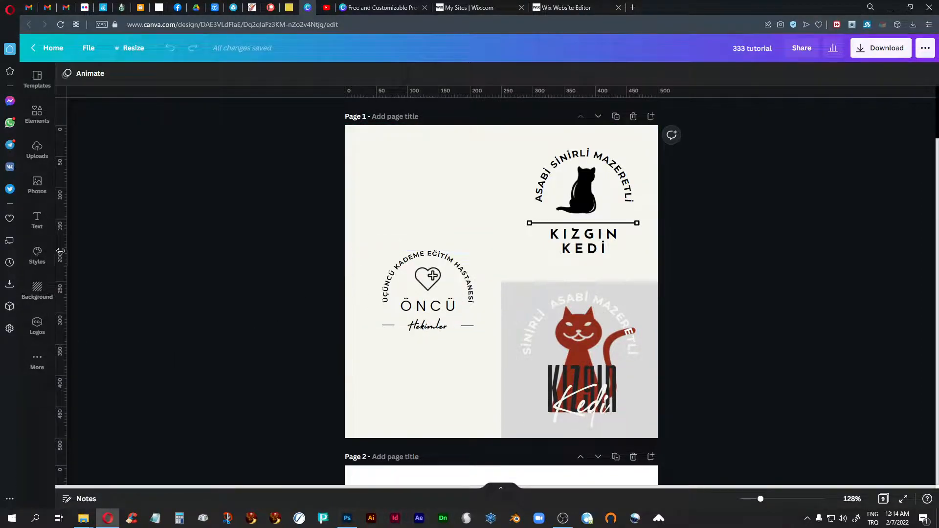
Show all recently used logo templates beside the design and look through them.
click(37, 78)
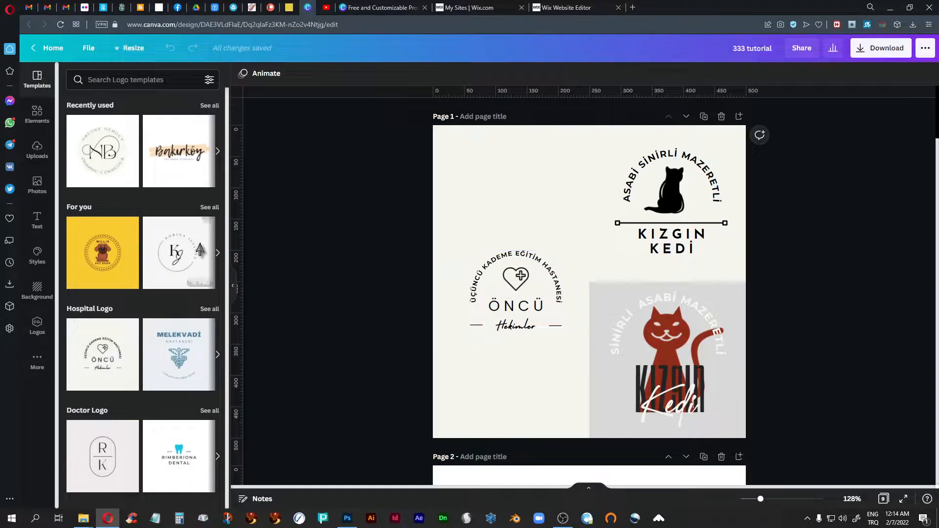
click(205, 106)
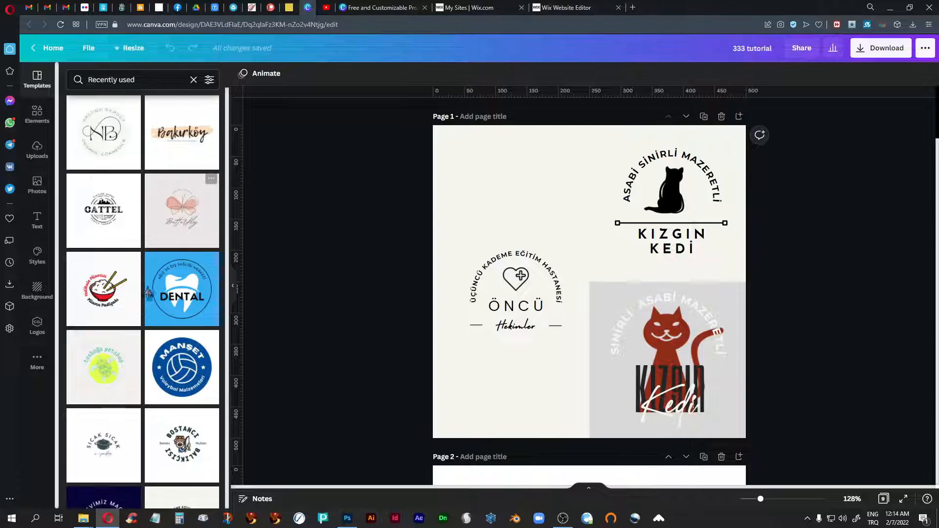
scroll(140, 210, down, 3)
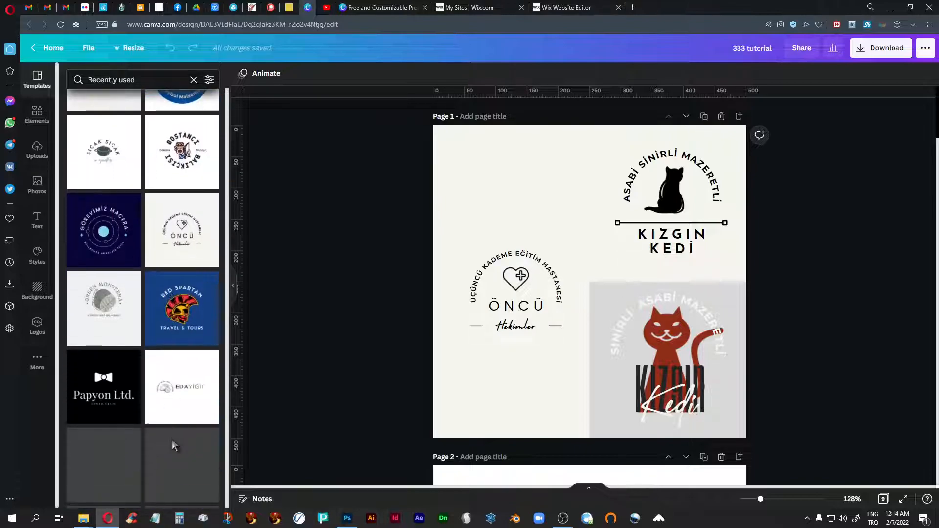
scroll(141, 213, up, 6)
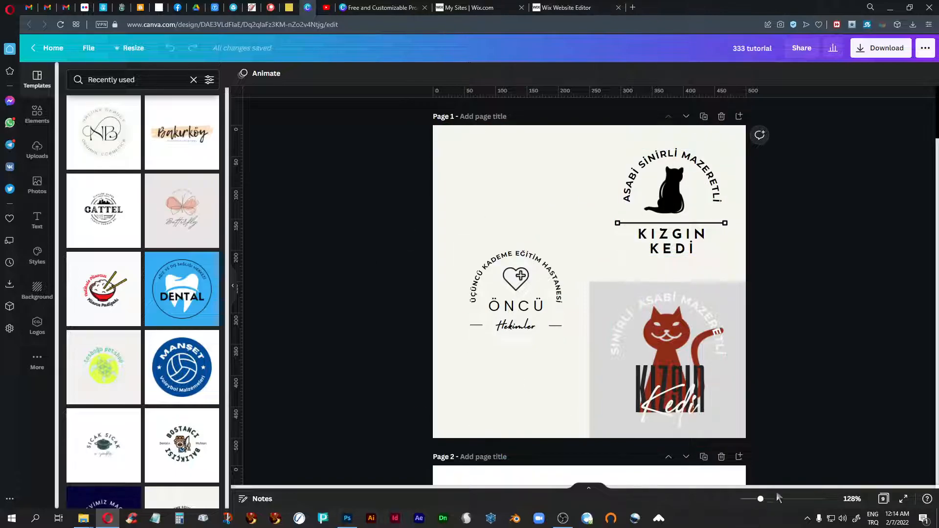
Enlarge page 1 to 164% and compare the Öncü logo with the two Kızgın Kedi logos.
drag(761, 499, 766, 499)
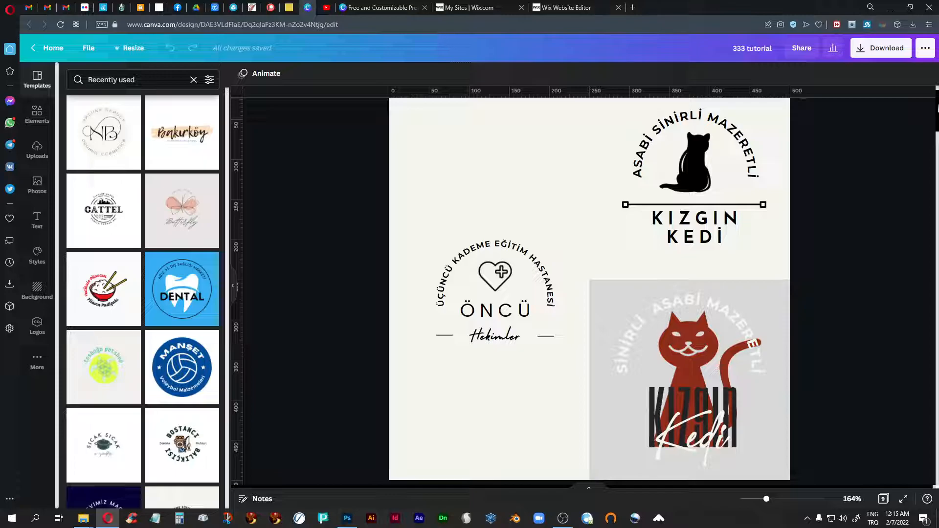
scroll(715, 460, up, 1)
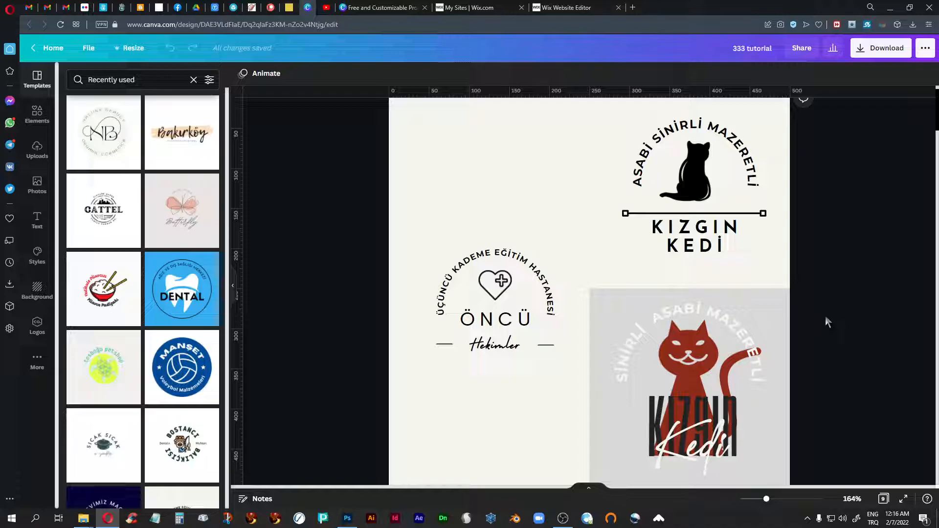
scroll(826, 321, down, 1)
scroll(826, 316, up, 1)
scroll(838, 434, down, 2)
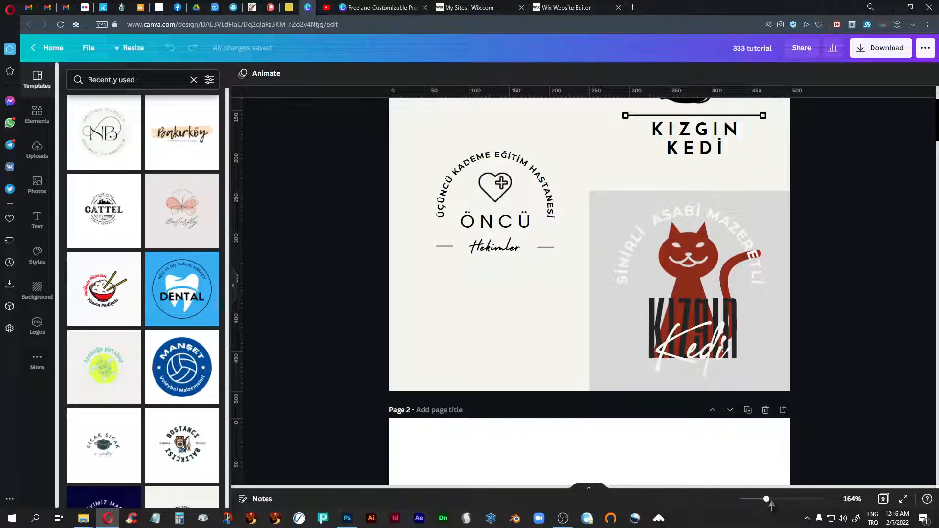
Enlarge page 1 to 243% and select the "Hekimler" text in the Öncü logo to check its font.
drag(772, 504, 780, 504)
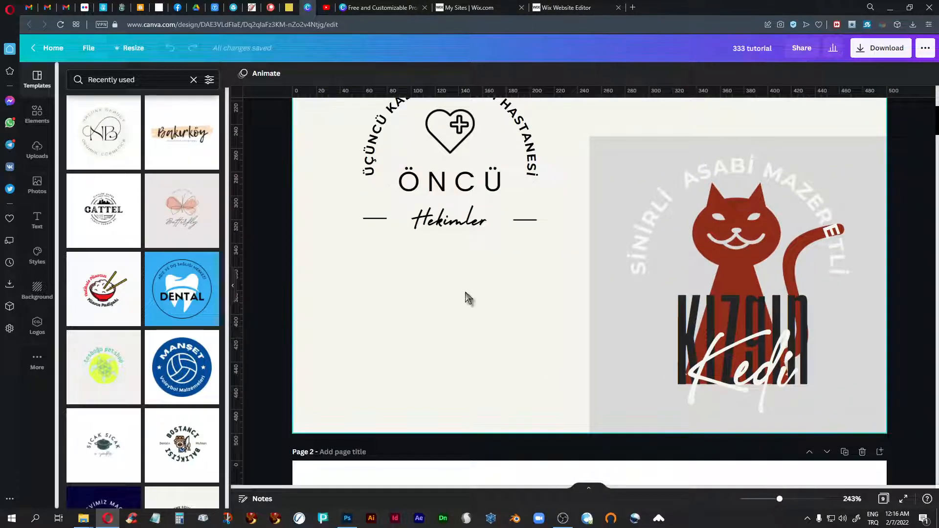
click(448, 228)
double_click(448, 226)
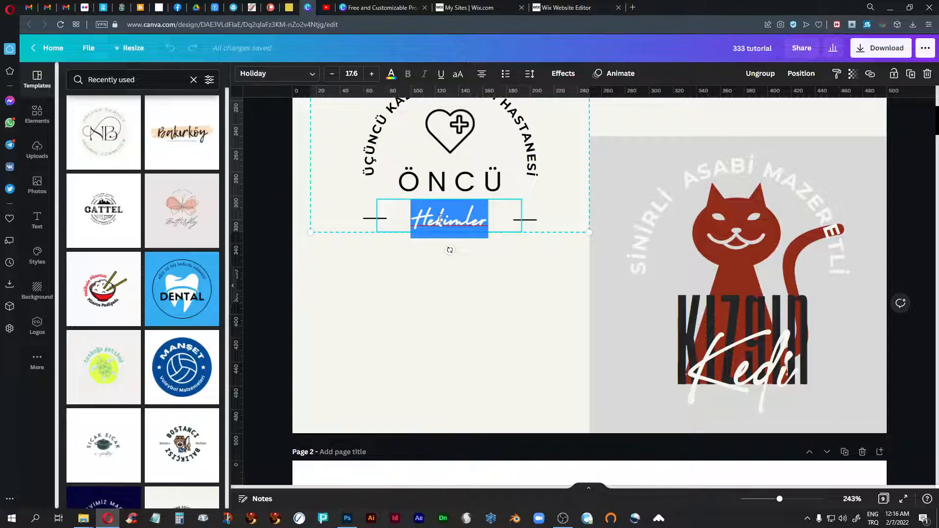
Select the "Kedi" text in the red cat logo, look through the font list and open the brand kit's font upload options.
click(757, 394)
click(759, 378)
double_click(760, 375)
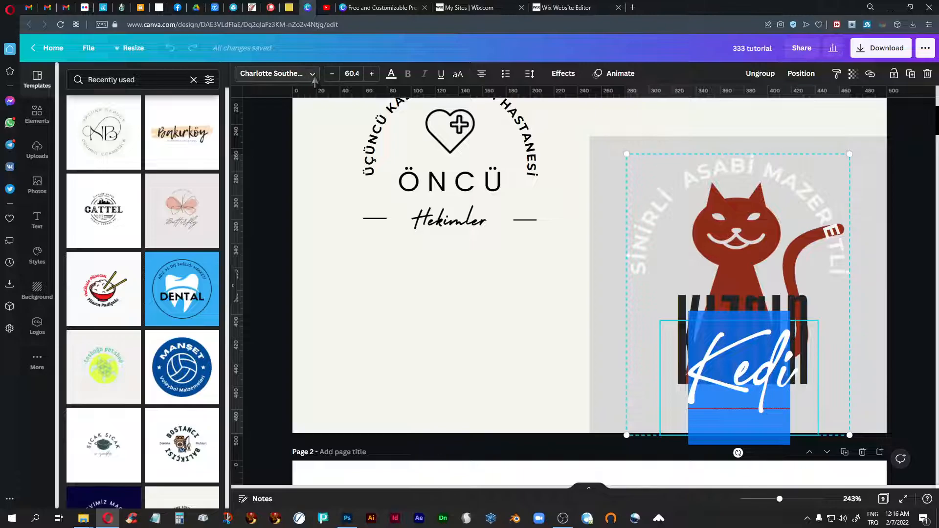
click(312, 76)
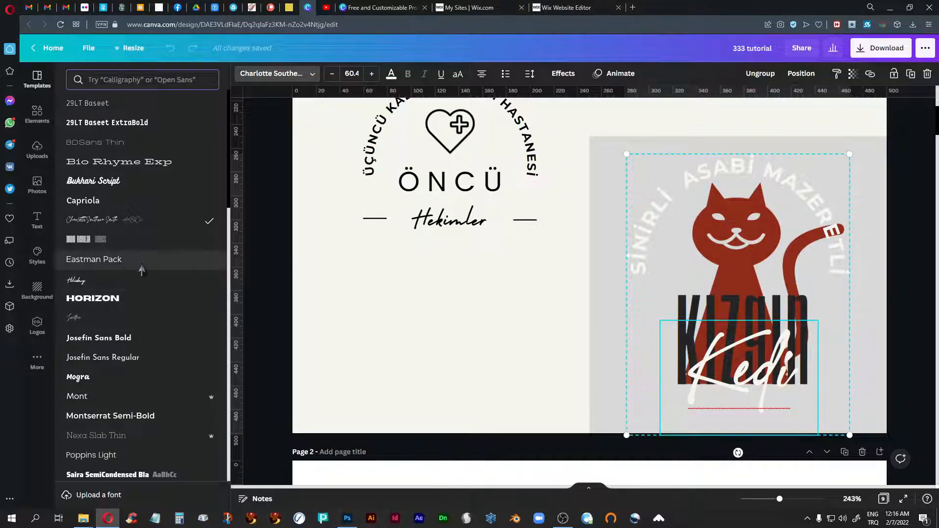
scroll(142, 270, down, 1)
scroll(141, 269, down, 1)
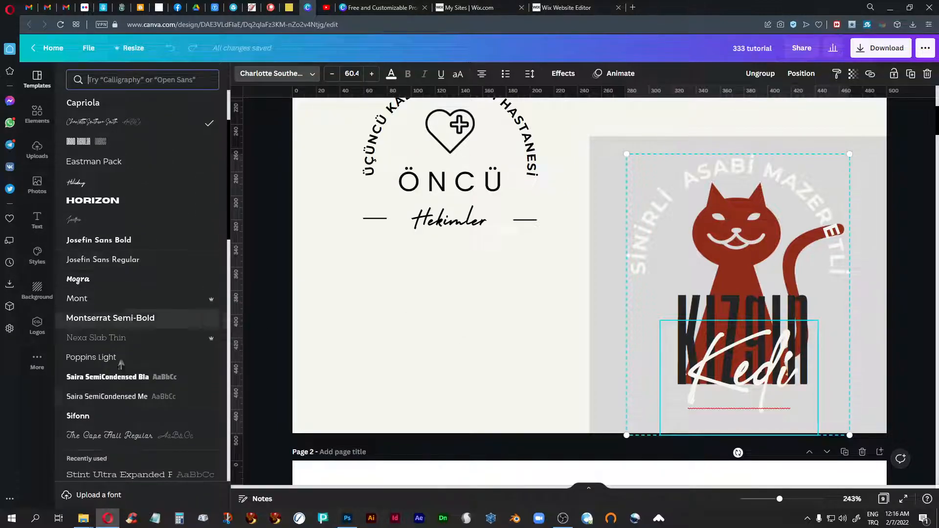
click(101, 496)
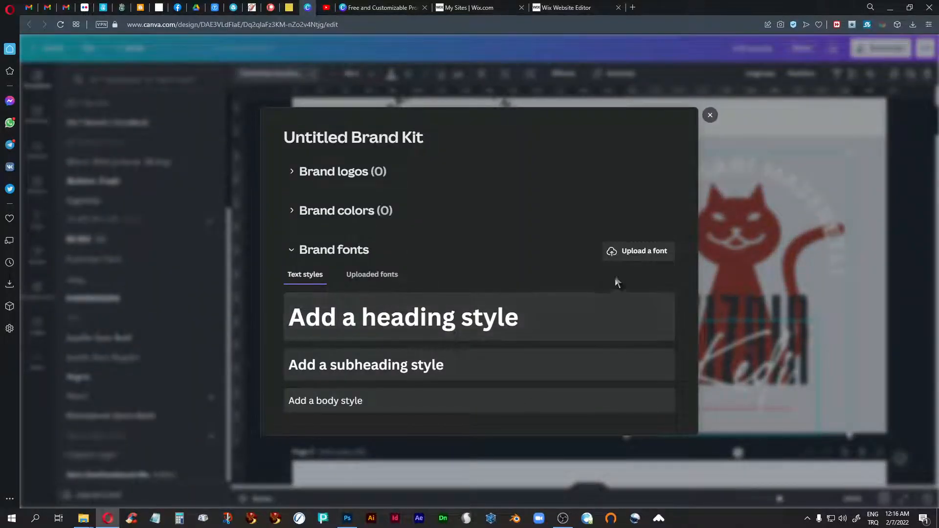
Show the font upload by choosing StintUltraExpanded-Regular in the desktop fonts folder, then cancel the upload and close the brand kit.
click(651, 251)
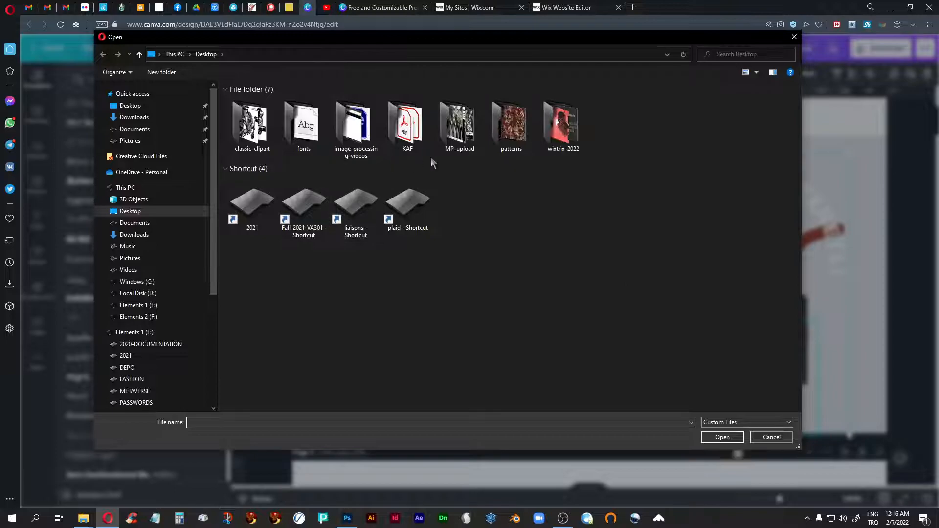
double_click(304, 125)
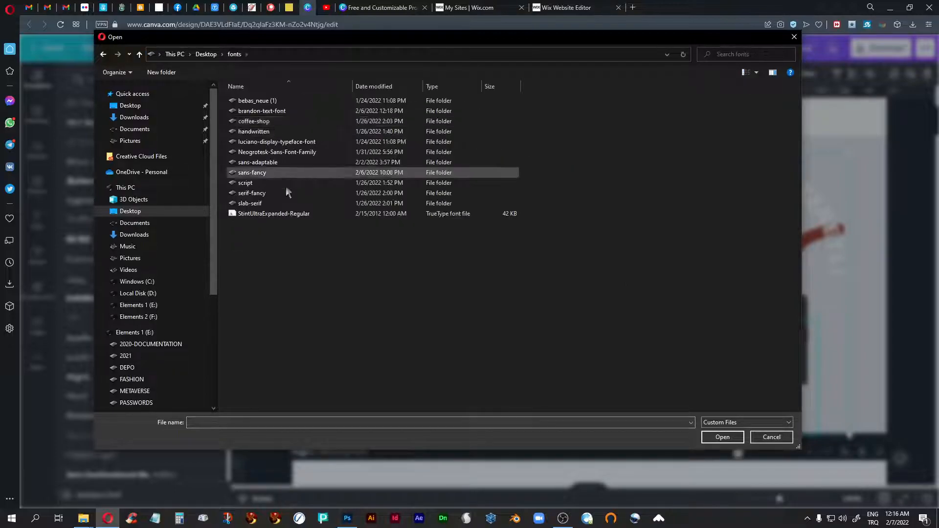
click(262, 214)
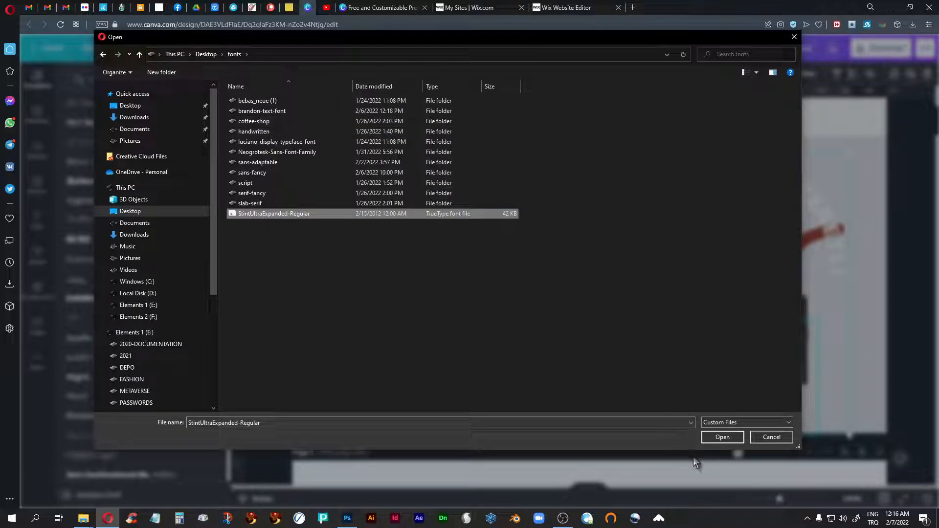
click(758, 437)
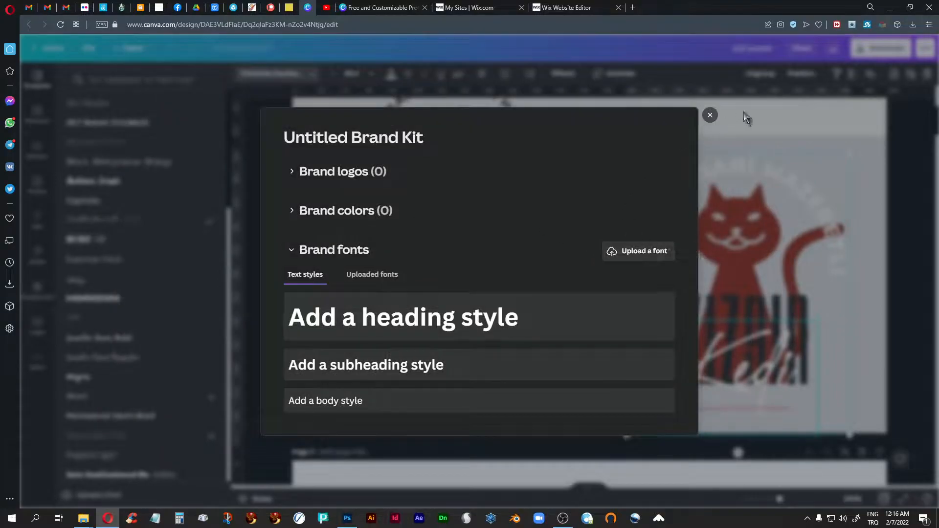
click(709, 116)
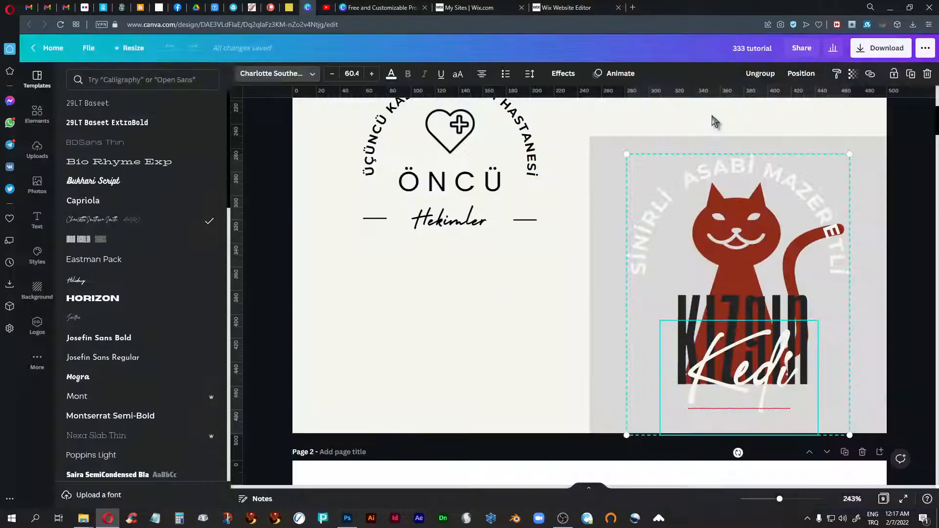
Look through the uploaded and popular fonts available for the red cat logo's "Kedi" text.
scroll(478, 296, down, 1)
scroll(478, 296, down, 2)
scroll(478, 296, up, 1)
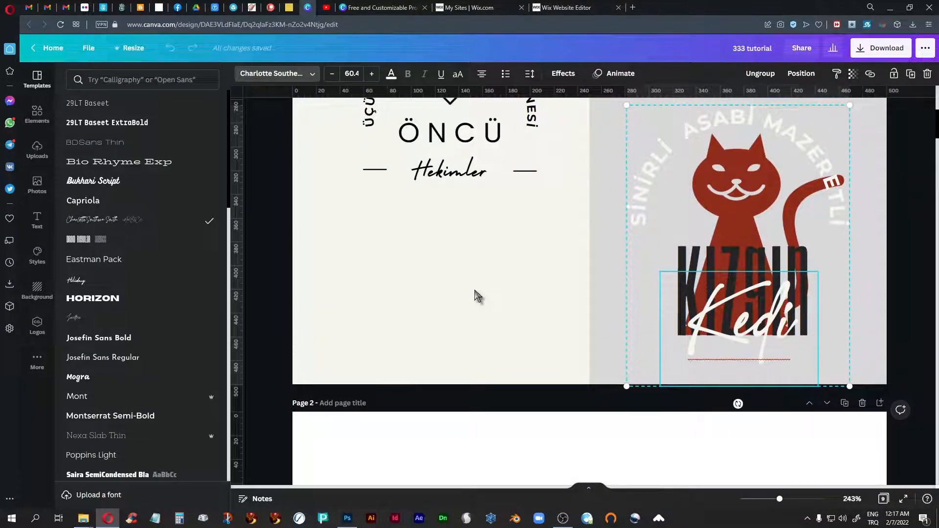
scroll(478, 296, down, 1)
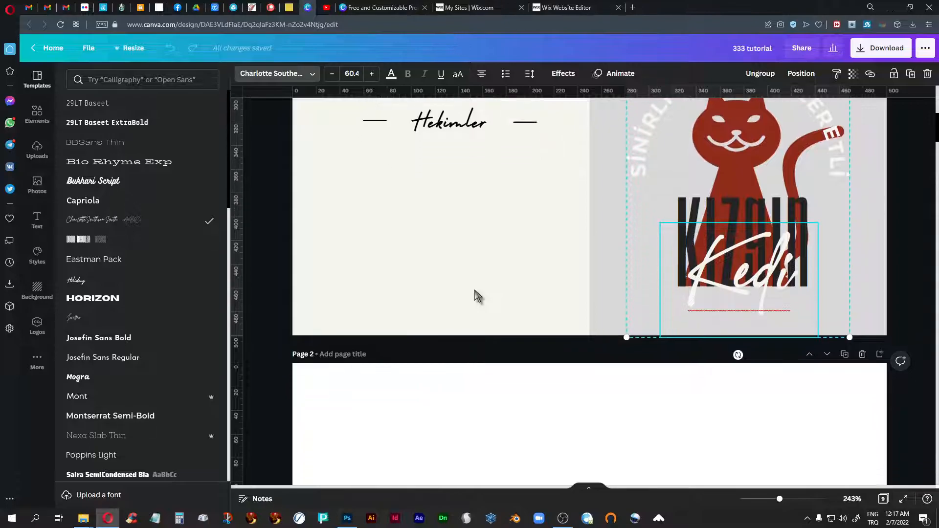
scroll(478, 296, up, 1)
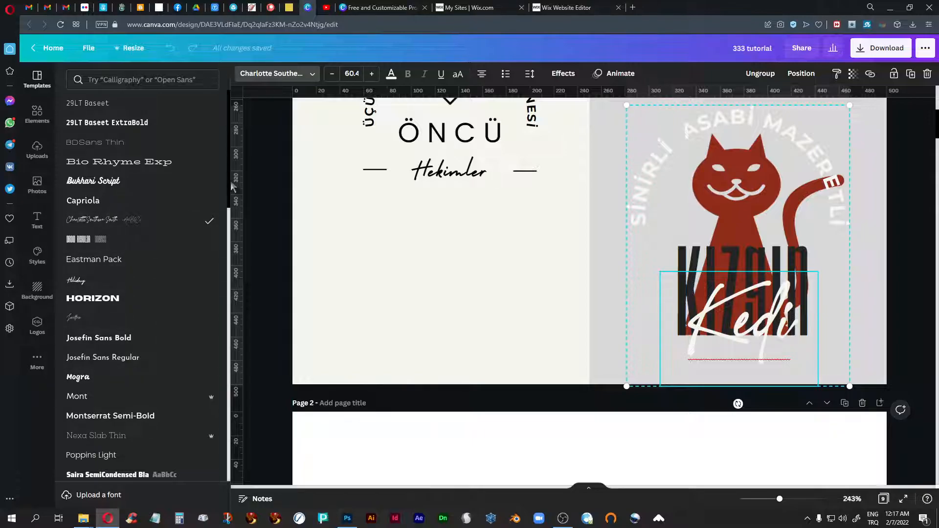
drag(229, 182, 237, 410)
drag(231, 286, 232, 370)
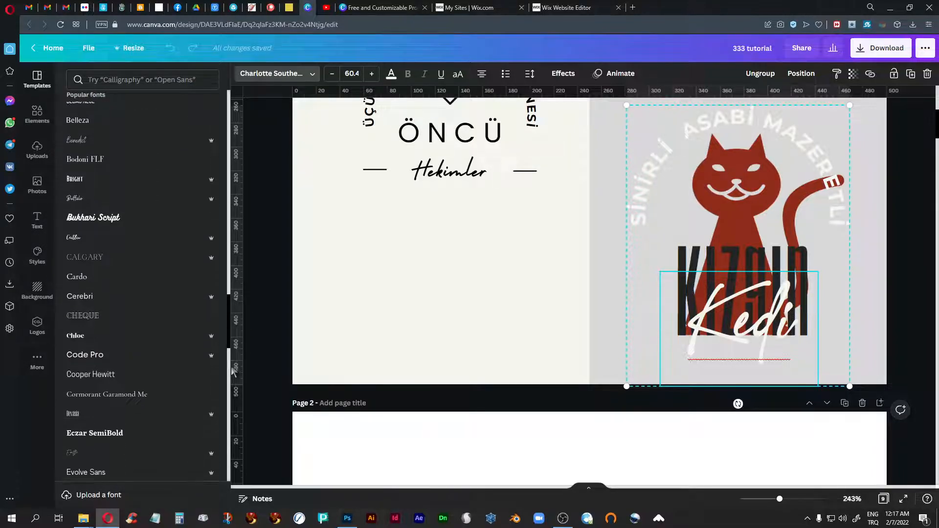
mouse_move(212, 297)
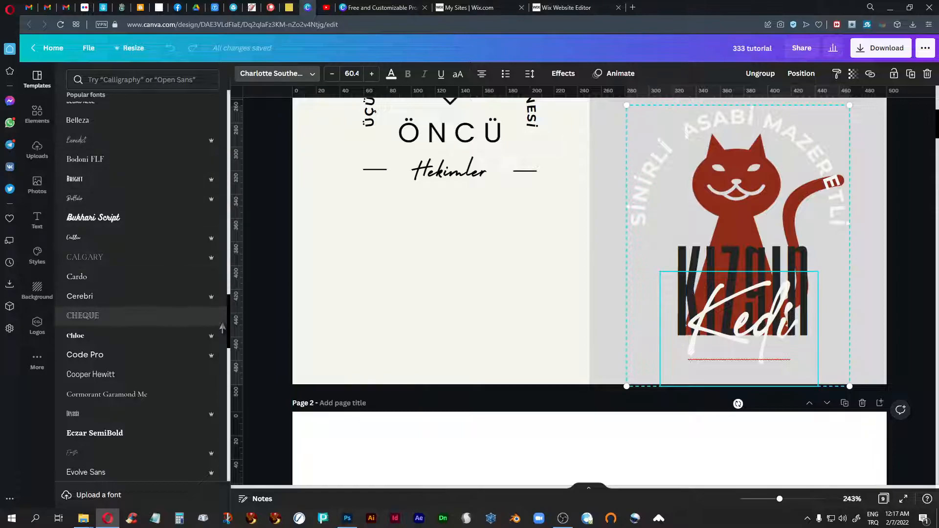
drag(229, 326, 238, 222)
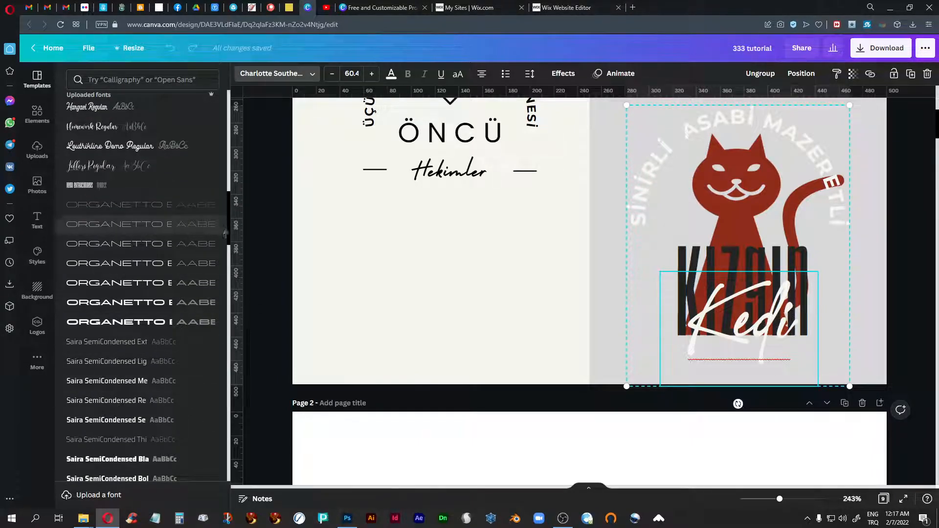
drag(230, 234, 228, 124)
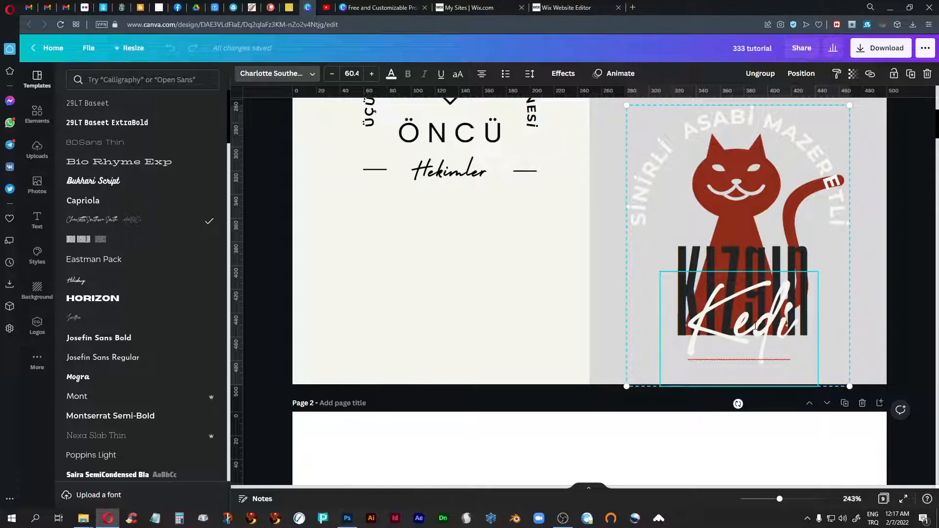
Select the "Hekimler" text to check its font and compare the Öncü logo with the cat logos.
click(459, 182)
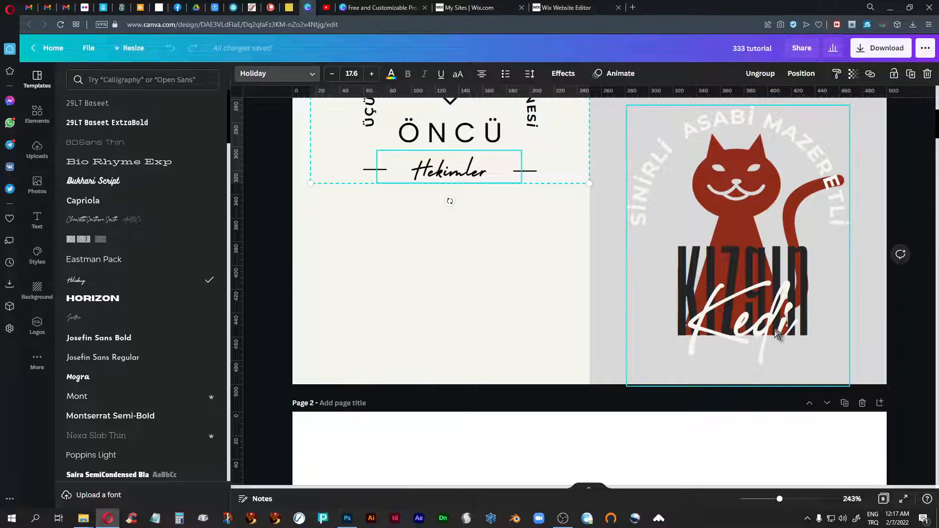
scroll(482, 262, up, 4)
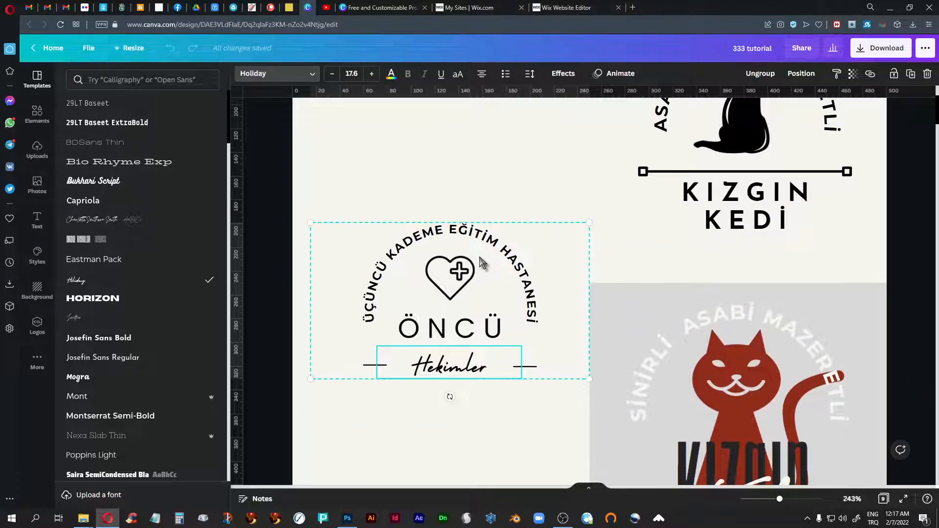
scroll(483, 264, up, 1)
scroll(482, 264, down, 1)
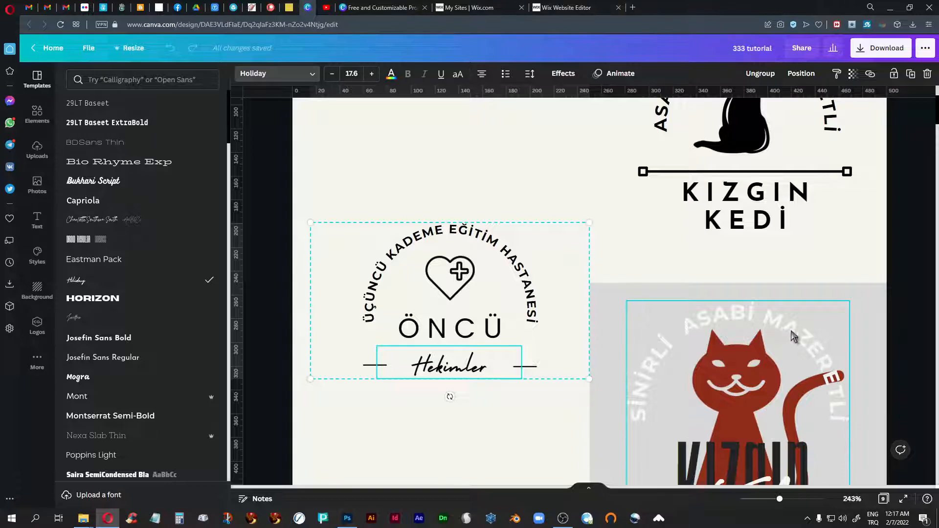
Change the background square behind the red cat logo to a medium gray and deselect it.
click(618, 304)
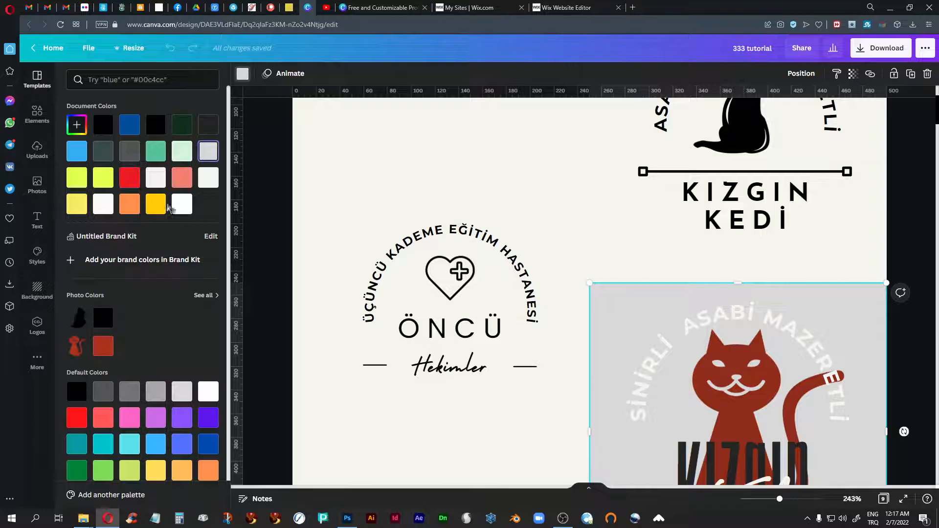
click(156, 392)
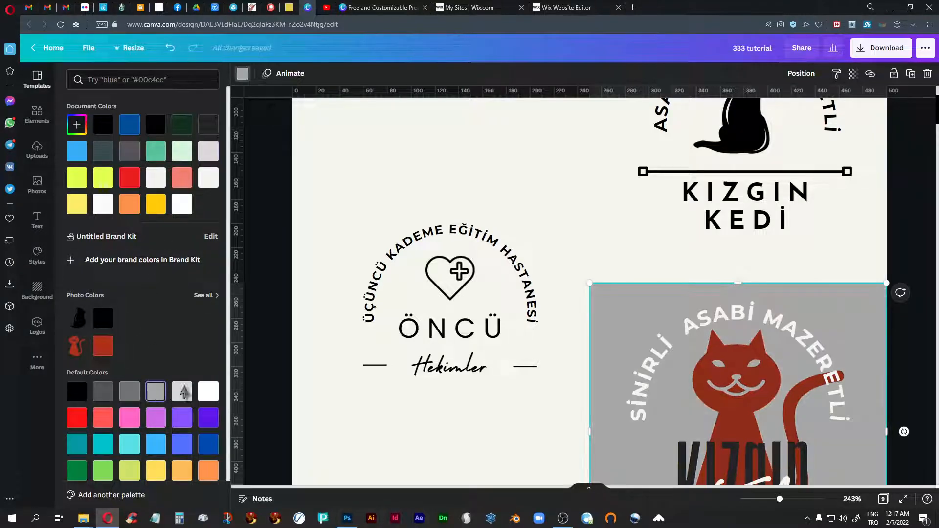
key(Escape)
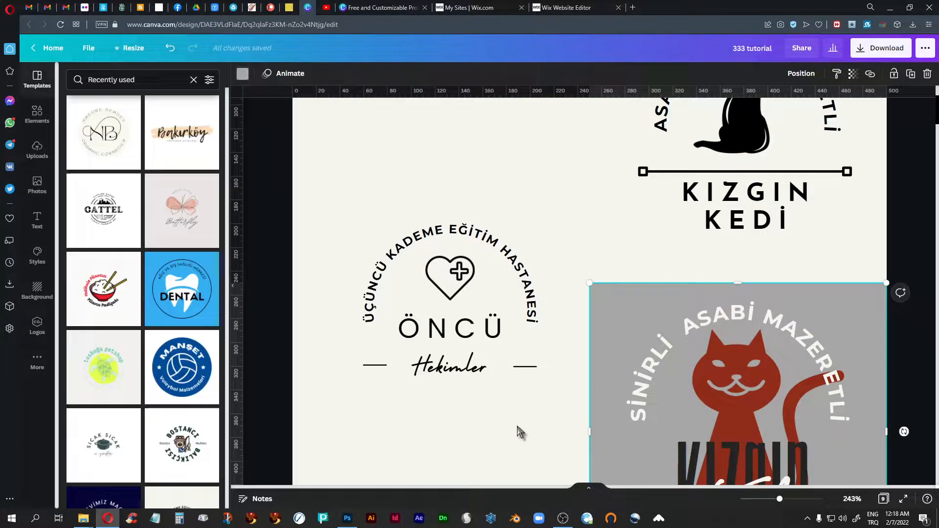
click(927, 262)
Compare the Öncü logo on page 1 with the black cat and red cat logos derived from it.
scroll(508, 425, down, 2)
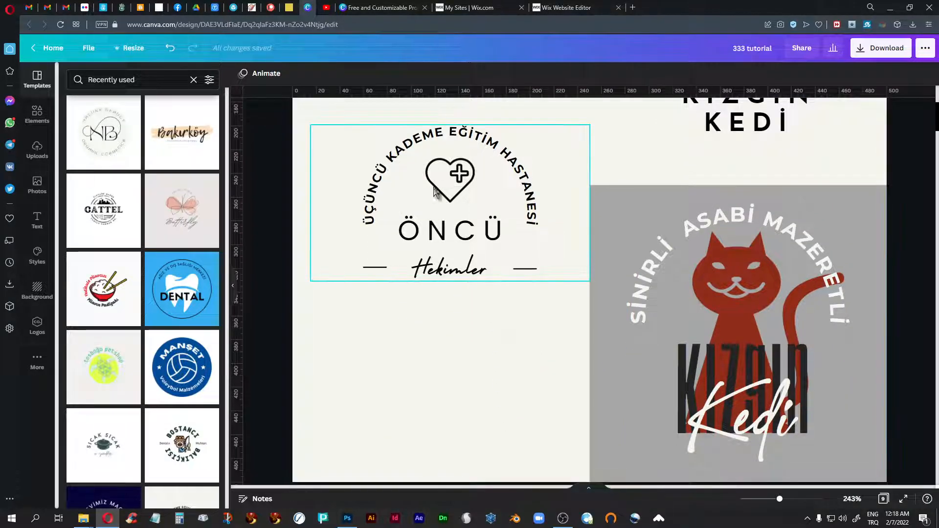
scroll(490, 374, up, 4)
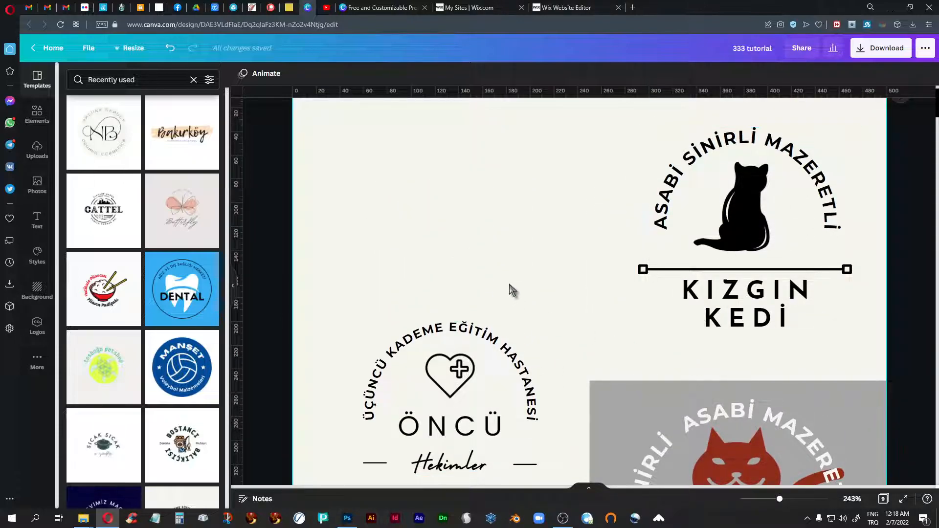
scroll(512, 290, down, 5)
scroll(416, 202, up, 1)
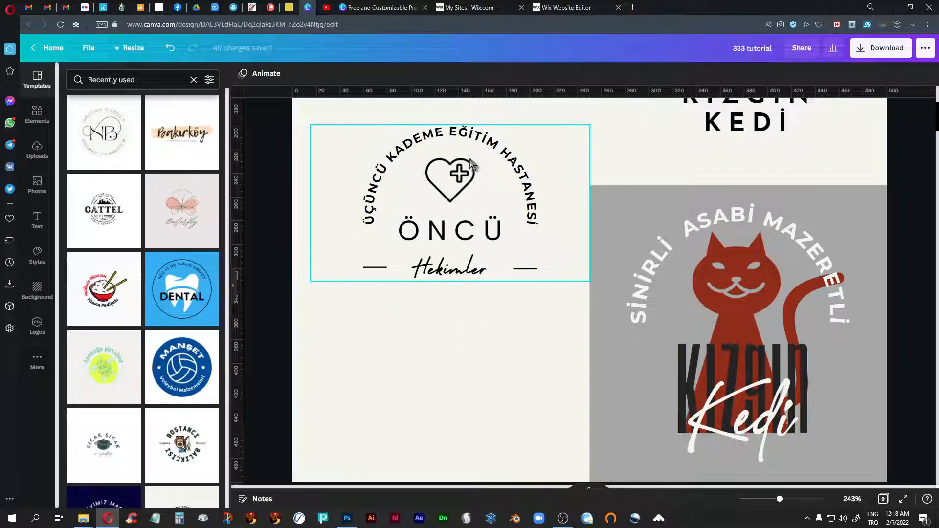
scroll(501, 262, up, 3)
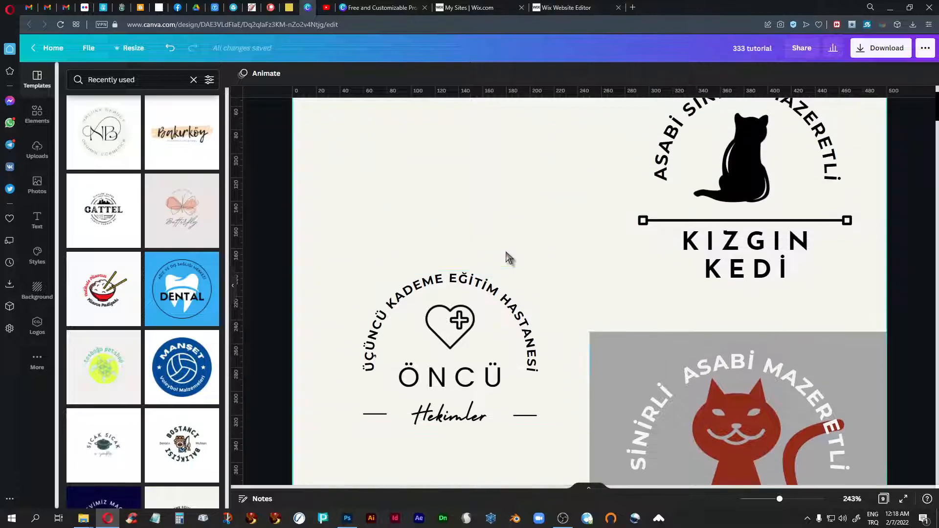
scroll(602, 195, down, 5)
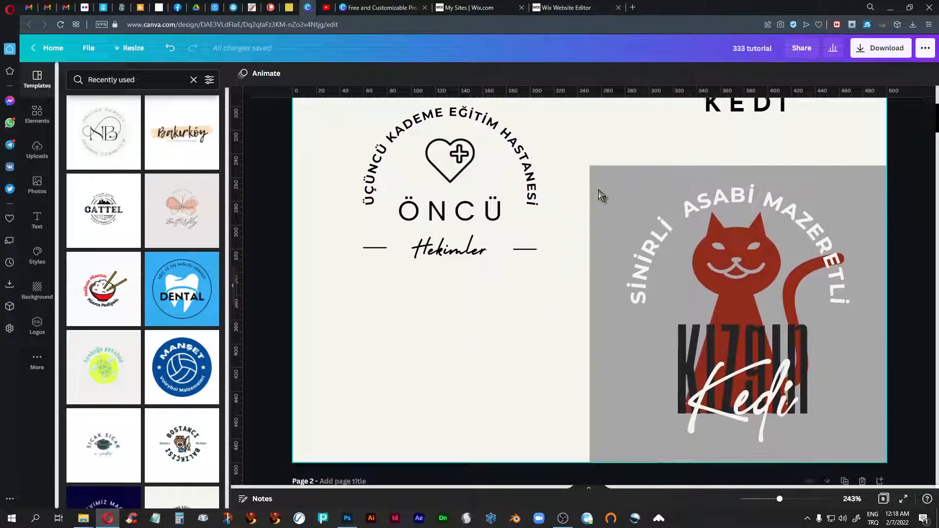
On page 2, compare the Bostancı Balıkçısı and Kızgın Kedi logos and check the fonts of "KIZGIN" and "Asabi".
scroll(464, 229, down, 8)
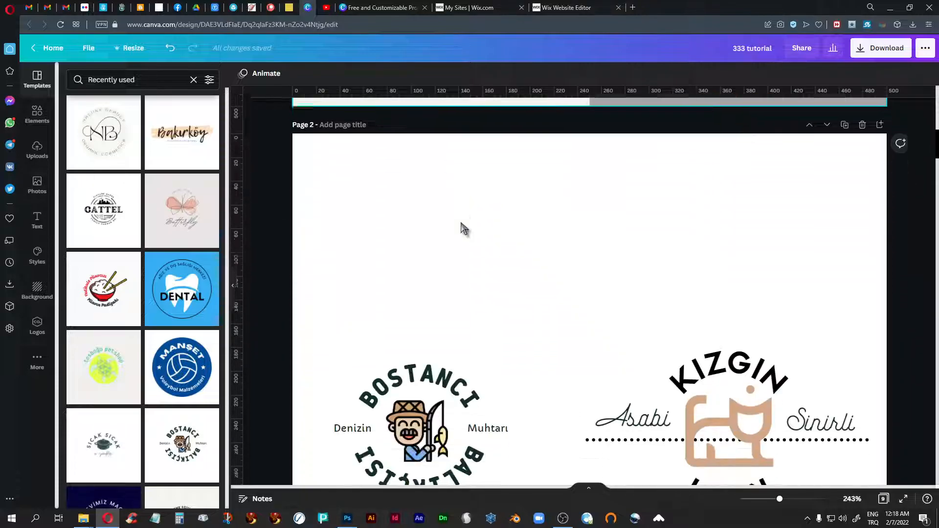
scroll(464, 229, down, 2)
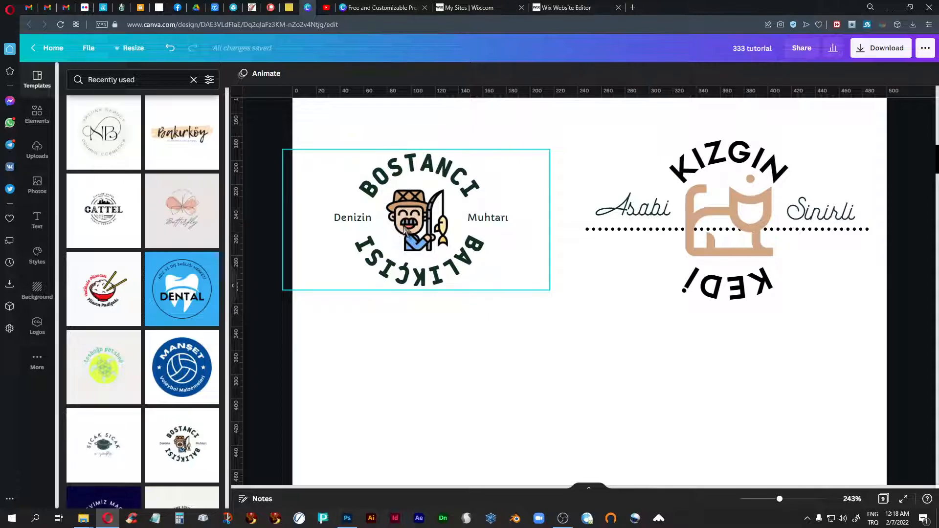
click(715, 162)
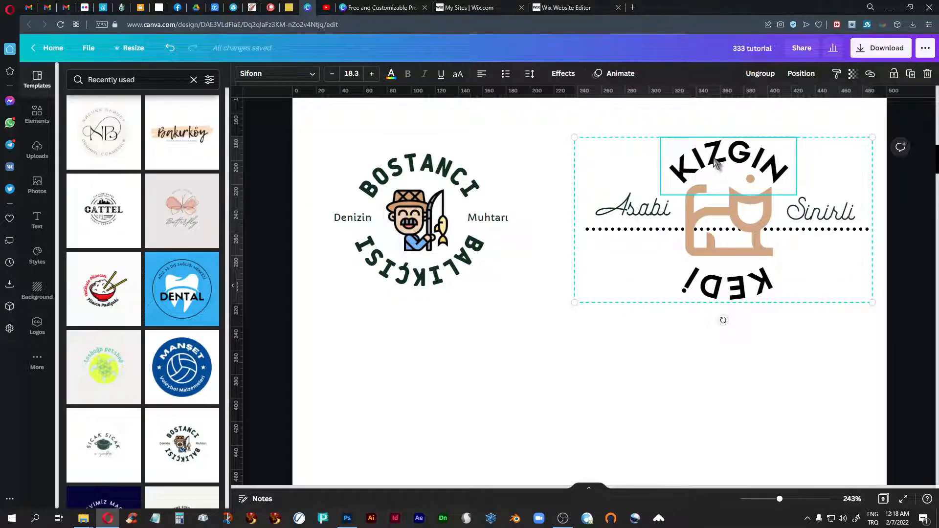
click(641, 215)
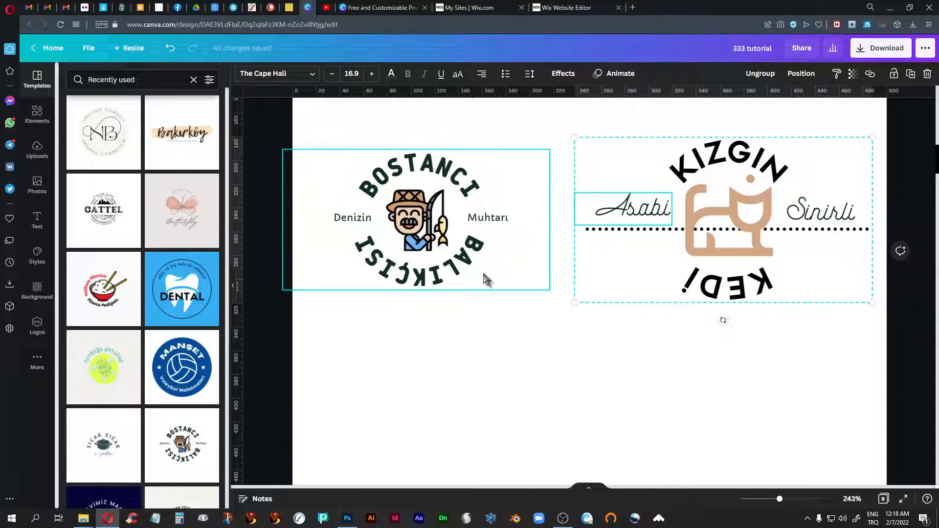
Go to the Sıcak Sıcak logo's page and check the curved "ASABİ VE SİNİRLİ" and "SICAK SICAK" texts.
scroll(484, 274, down, 10)
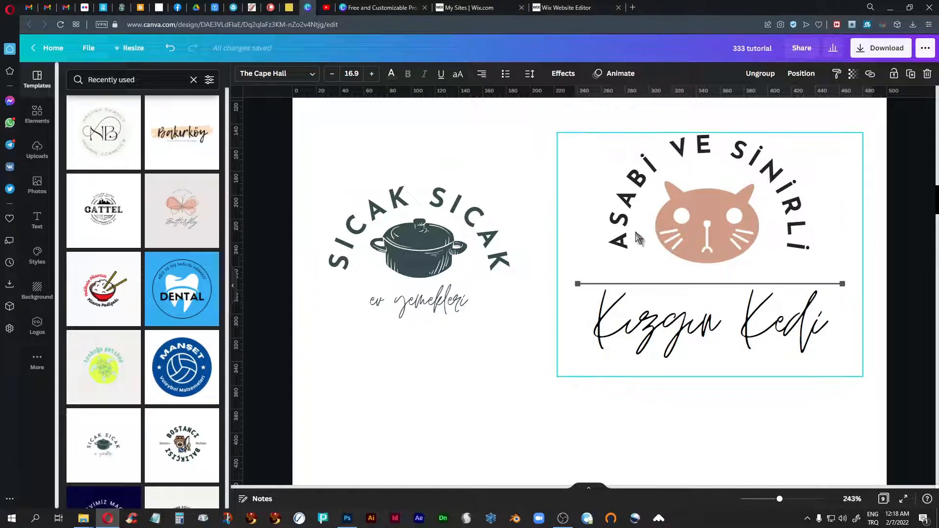
click(757, 160)
click(757, 159)
click(757, 159)
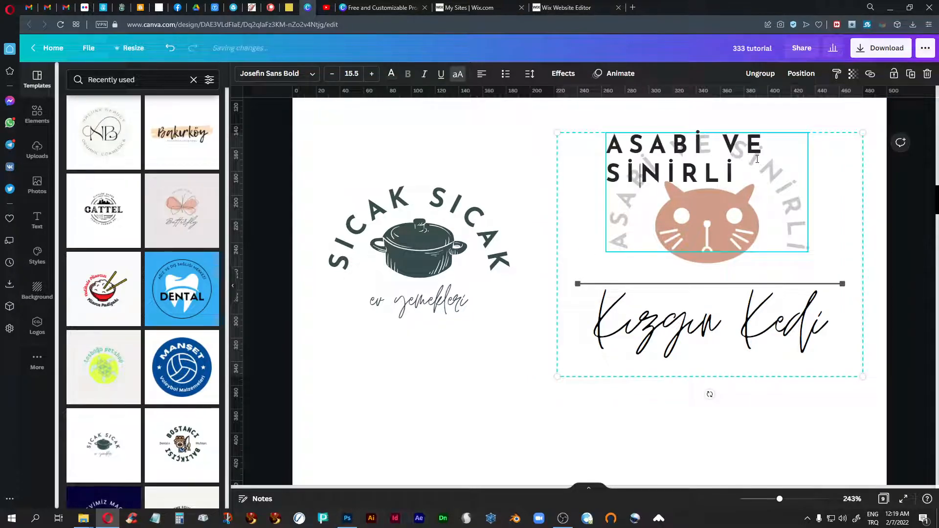
click(448, 202)
double_click(448, 202)
click(537, 350)
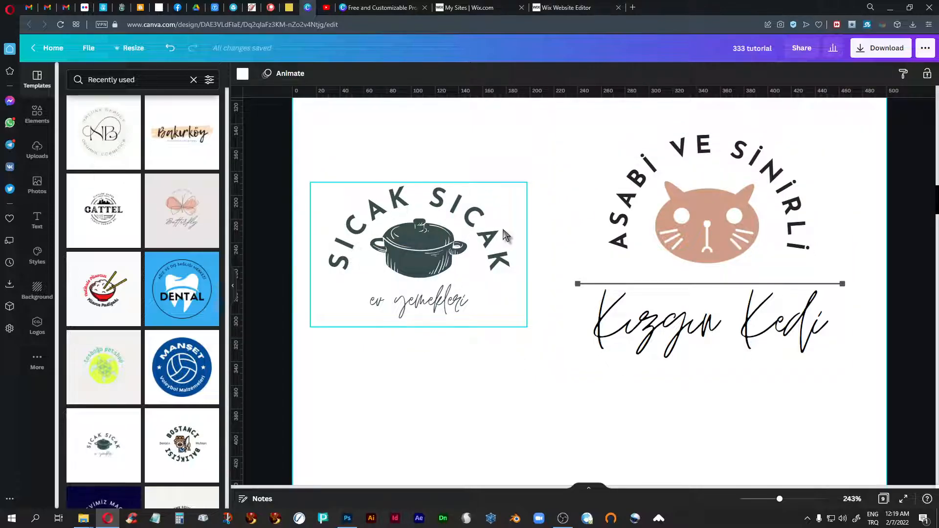
Select the script texts "Kızgın Kedi" and "ev yemekleri" in turn to compare their fonts, and deselect them.
scroll(517, 210, down, 2)
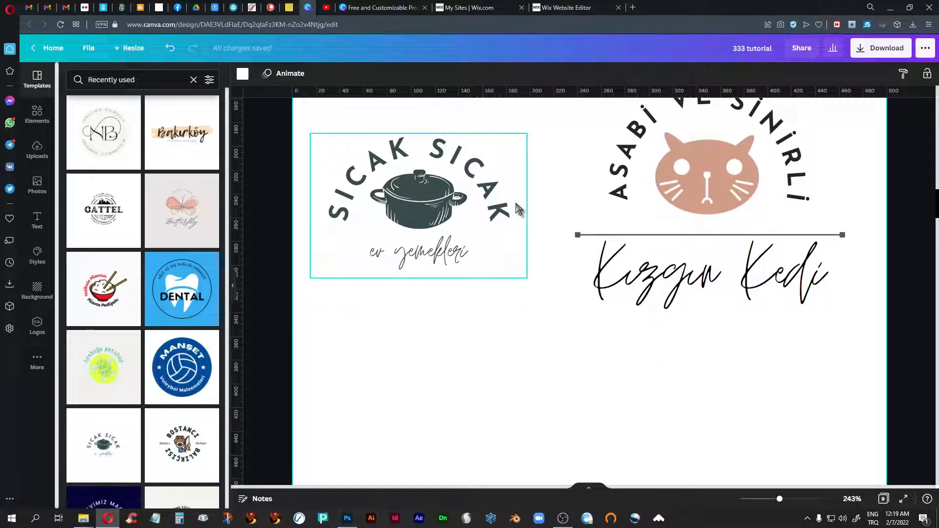
scroll(519, 209, up, 2)
click(663, 349)
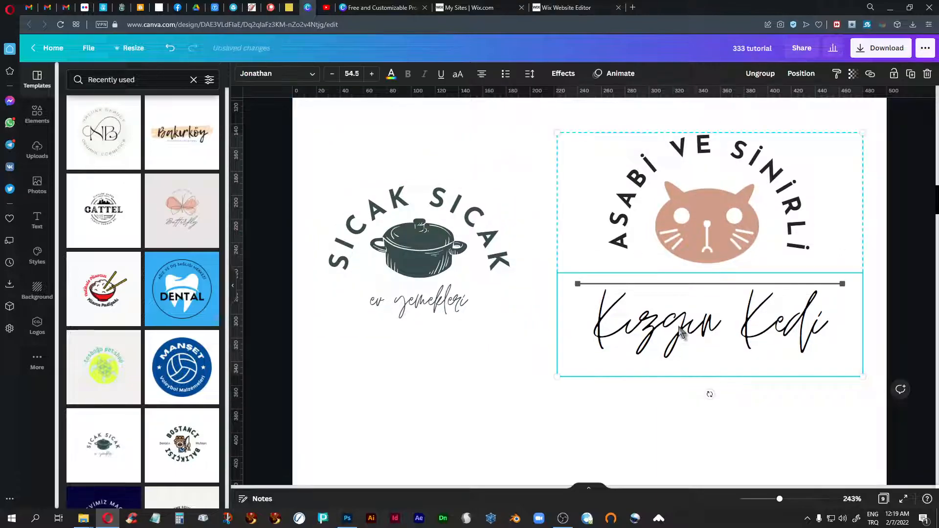
click(681, 333)
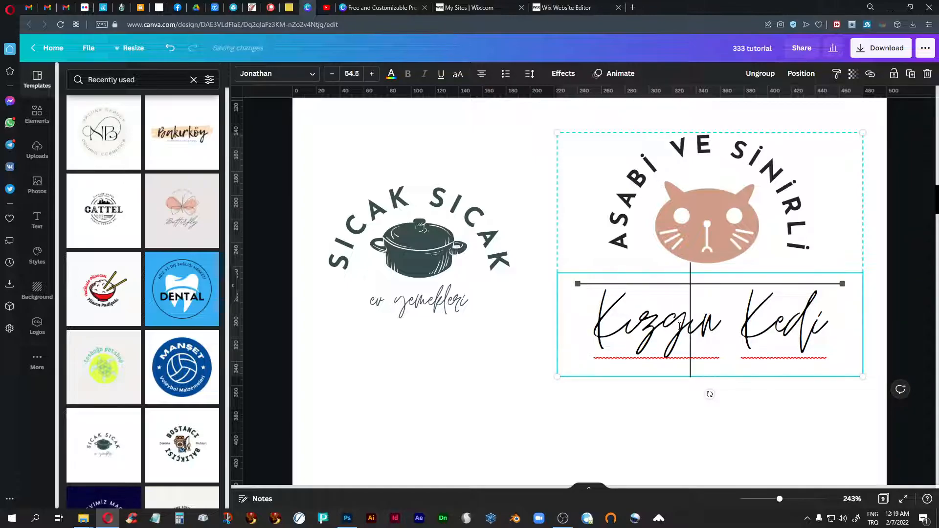
click(504, 373)
click(425, 303)
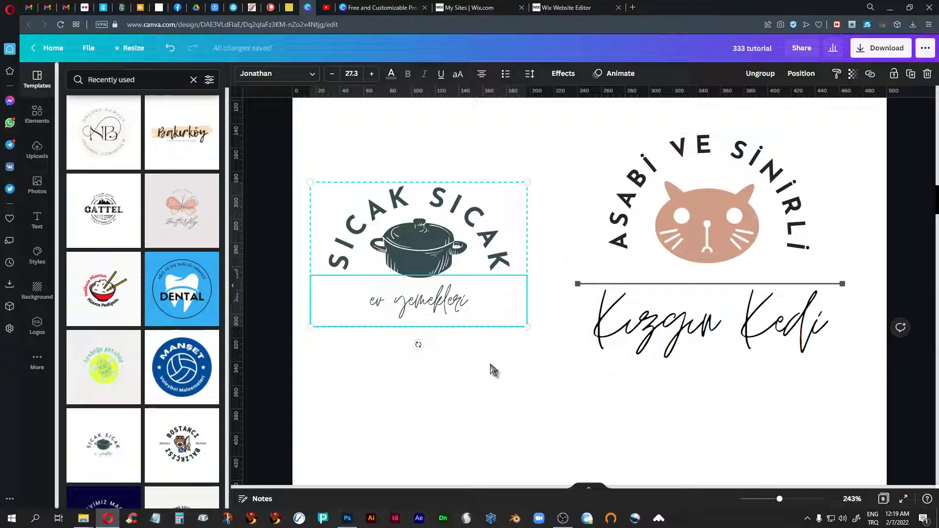
click(547, 366)
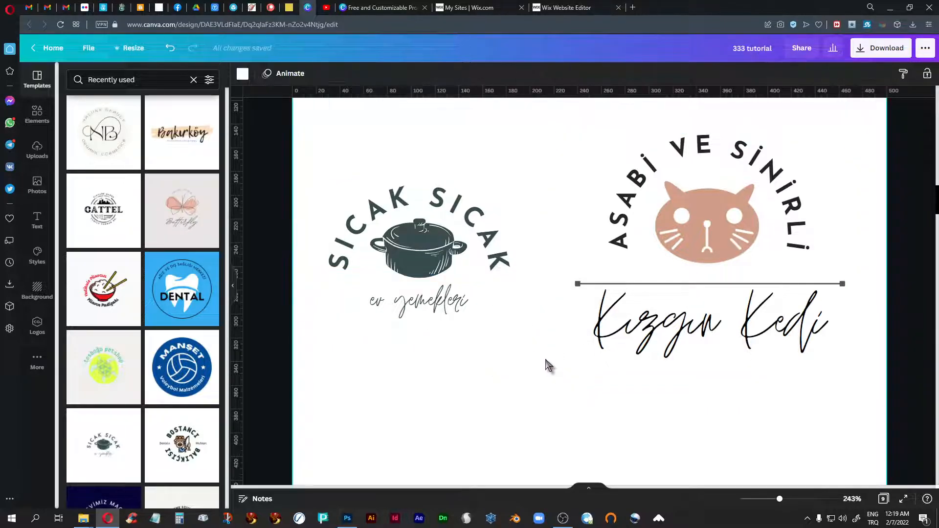
Compare the Manşet volleyball logo with the Kızgın Kedi badge beside it, and go to the Tosbağa Petshop page.
scroll(546, 361, up, 2)
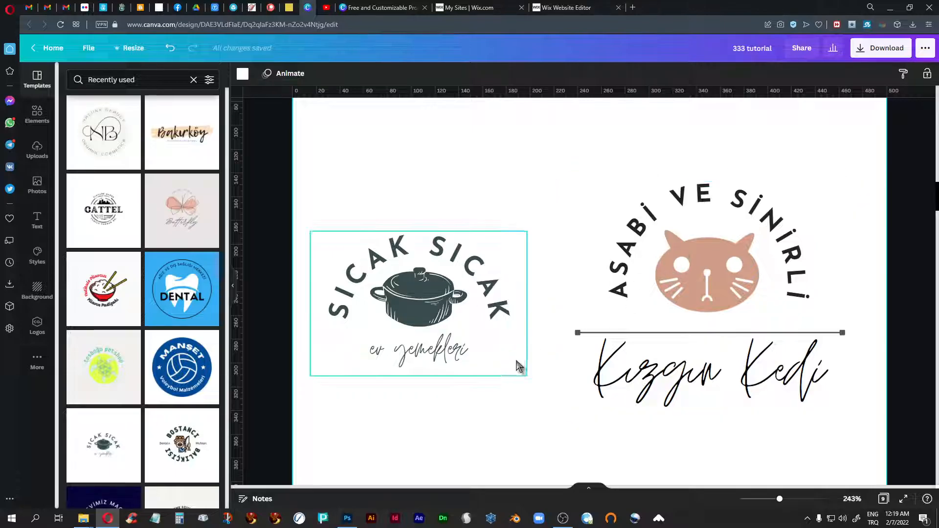
scroll(533, 350, down, 7)
scroll(533, 352, down, 5)
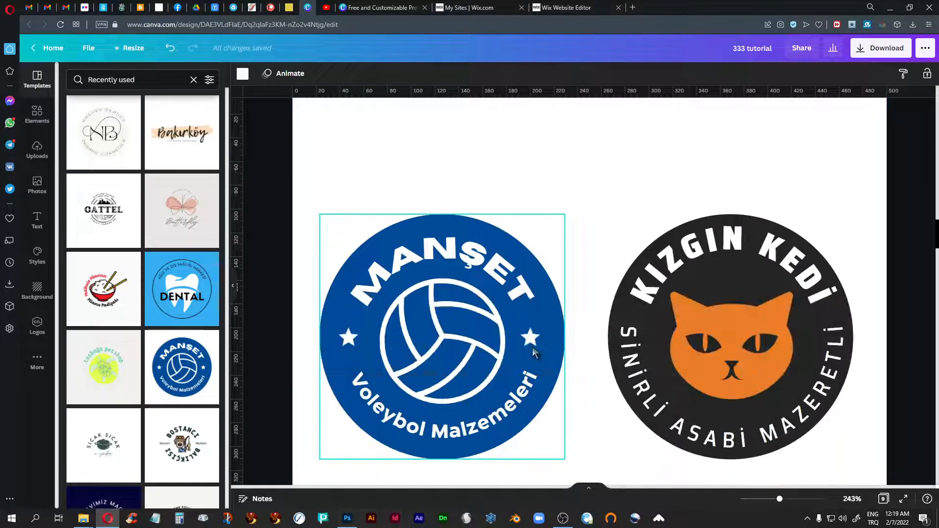
scroll(535, 352, up, 1)
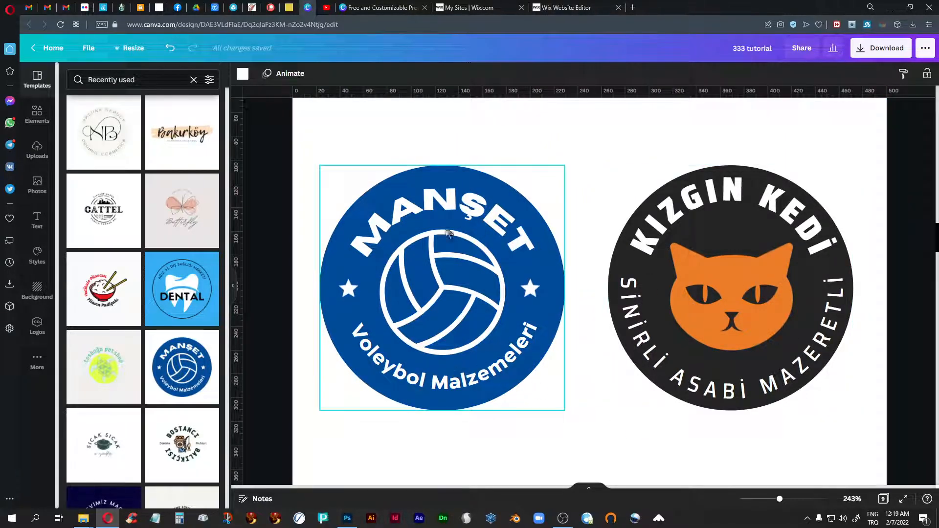
scroll(588, 222, down, 4)
scroll(589, 223, down, 10)
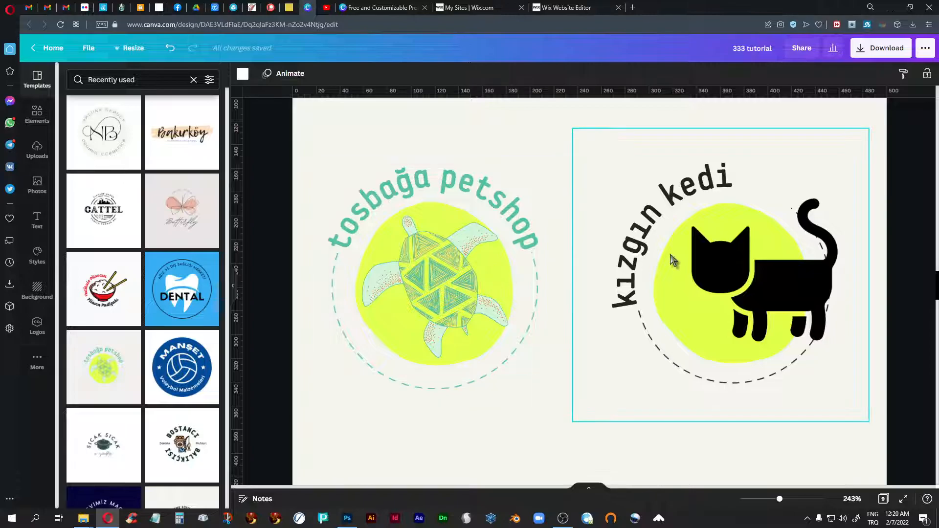
Try pink #ff66c4, light orange and pale green on the blob behind the black cat, and set it back to lime yellow.
click(684, 263)
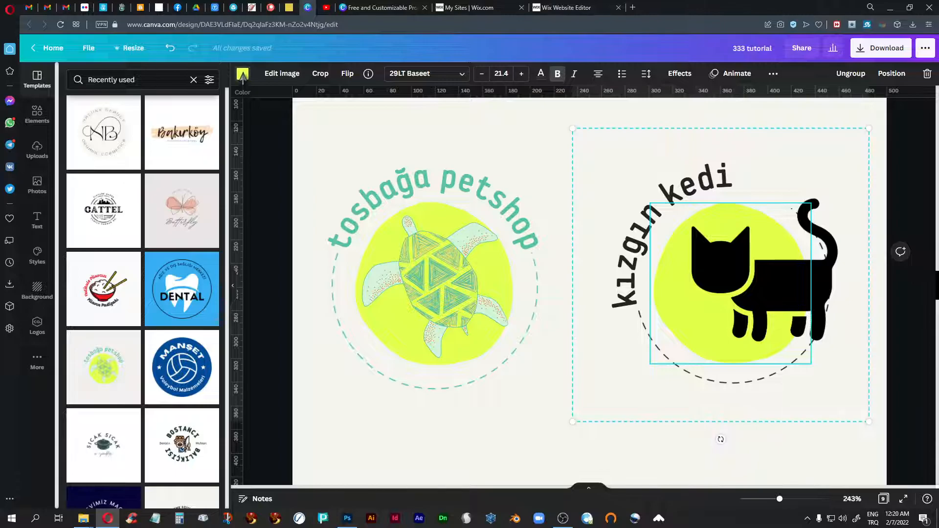
click(242, 74)
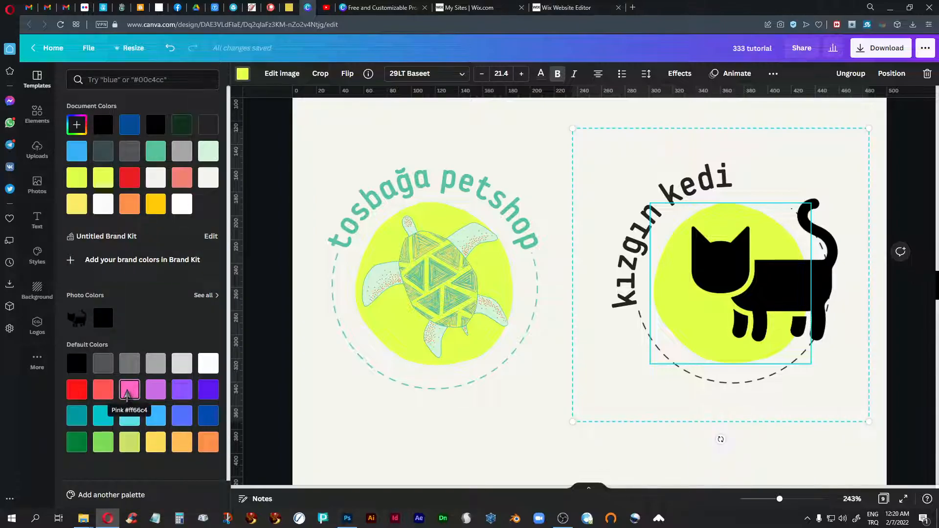
click(127, 391)
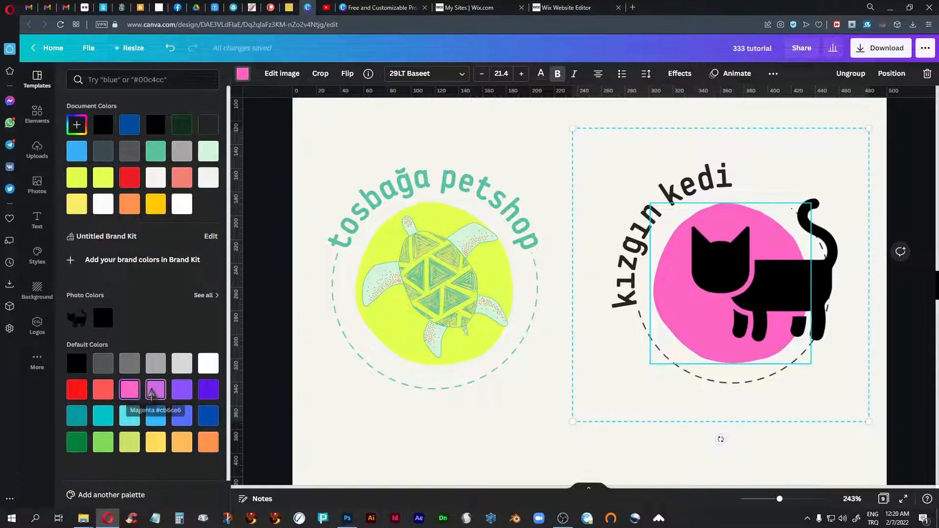
click(181, 443)
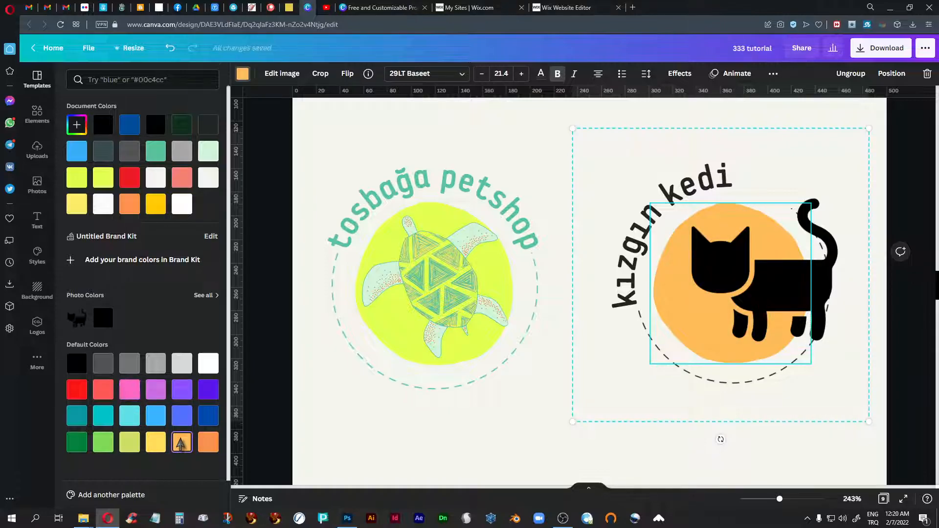
click(124, 441)
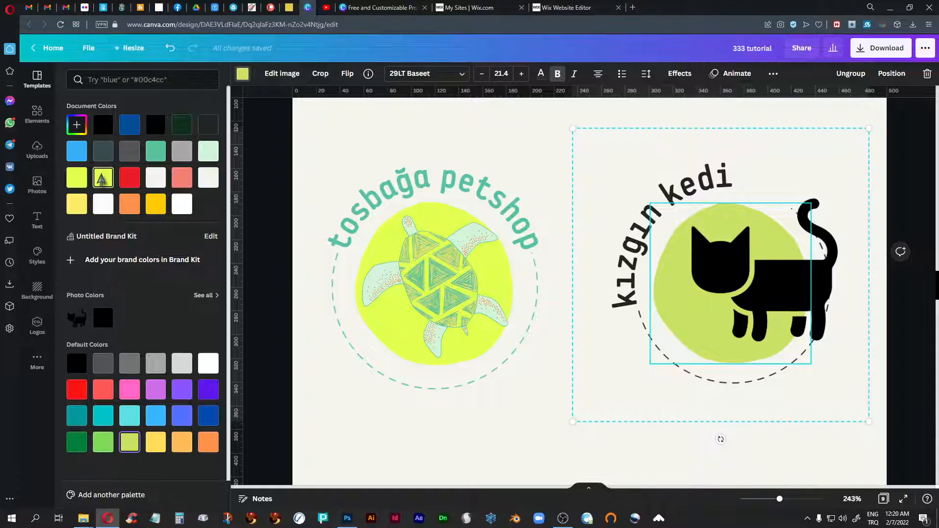
click(103, 178)
click(525, 415)
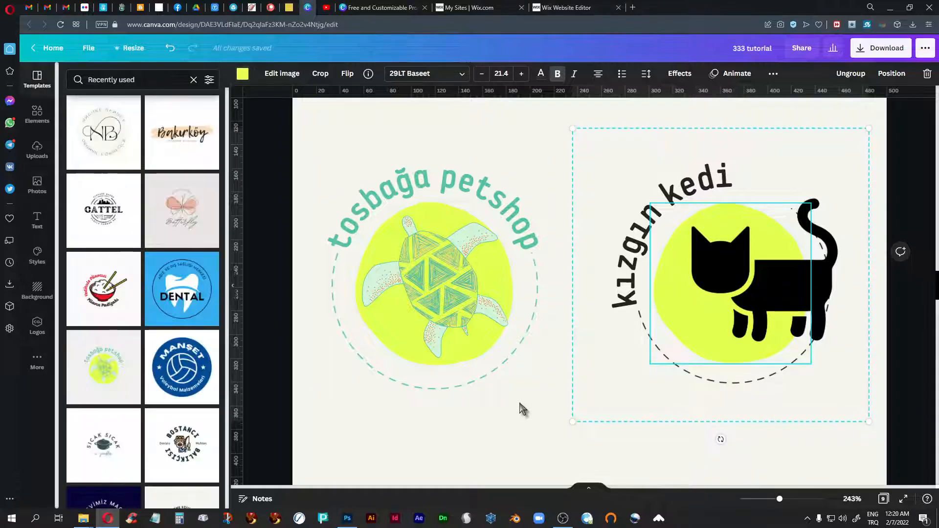
Compare the Dental and Yedikule Pilavcısı logos on pages 6 and 7 with the Kızgın Kedi logos beside them.
scroll(519, 398, down, 6)
scroll(521, 403, down, 5)
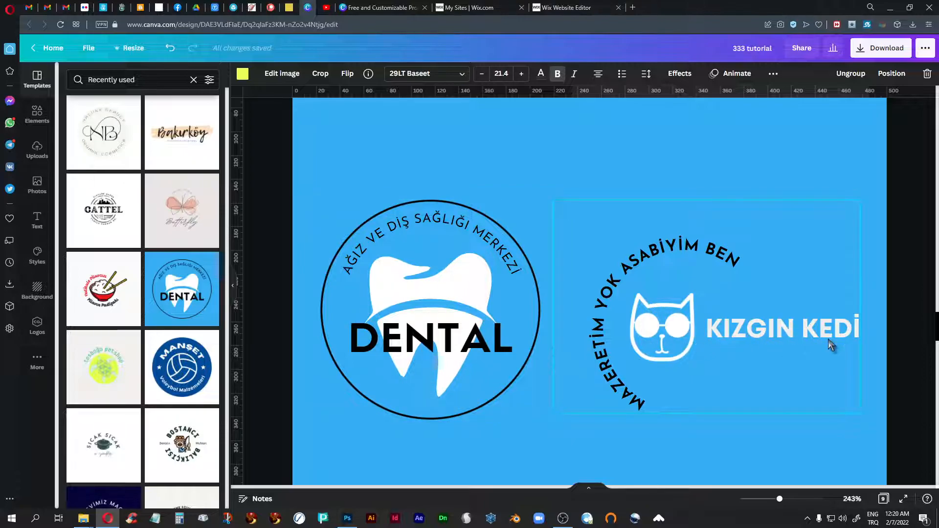
scroll(539, 412, down, 8)
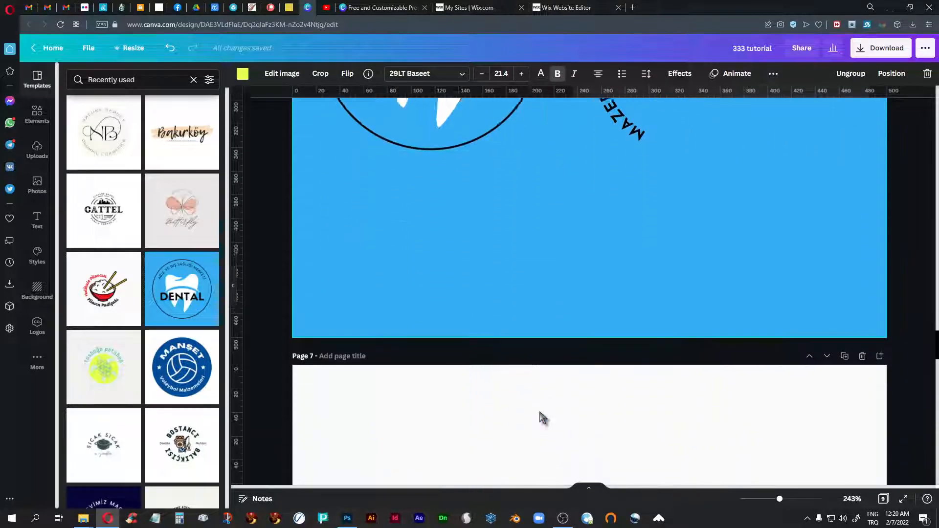
scroll(542, 417, down, 5)
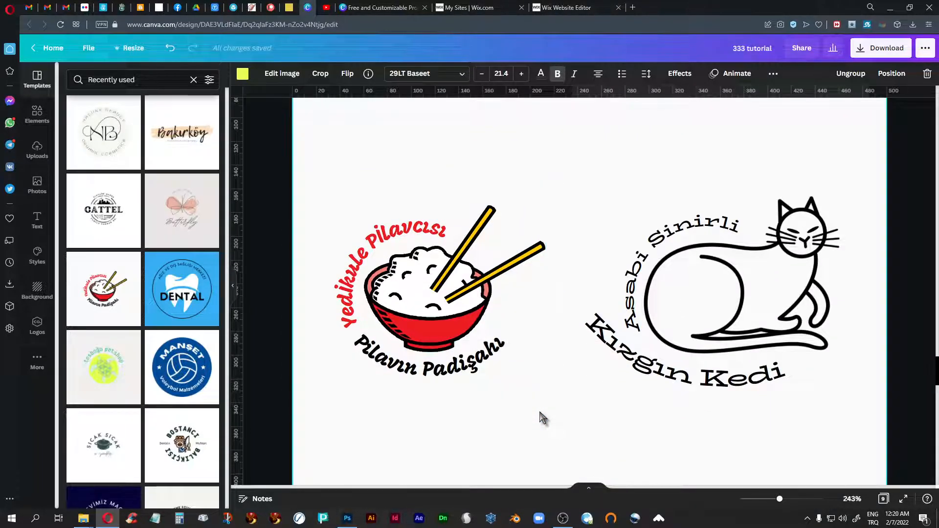
scroll(542, 417, down, 2)
scroll(540, 413, down, 8)
scroll(540, 412, up, 10)
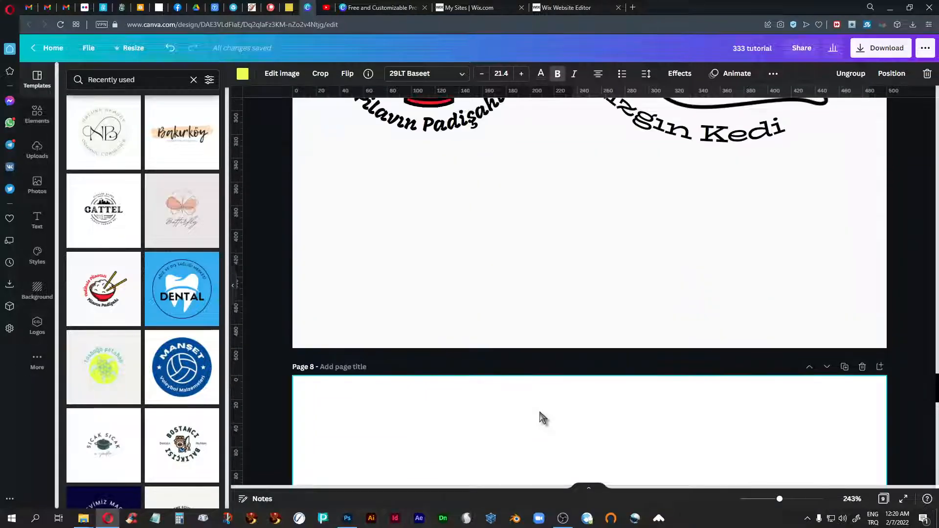
scroll(540, 413, up, 2)
scroll(540, 412, down, 2)
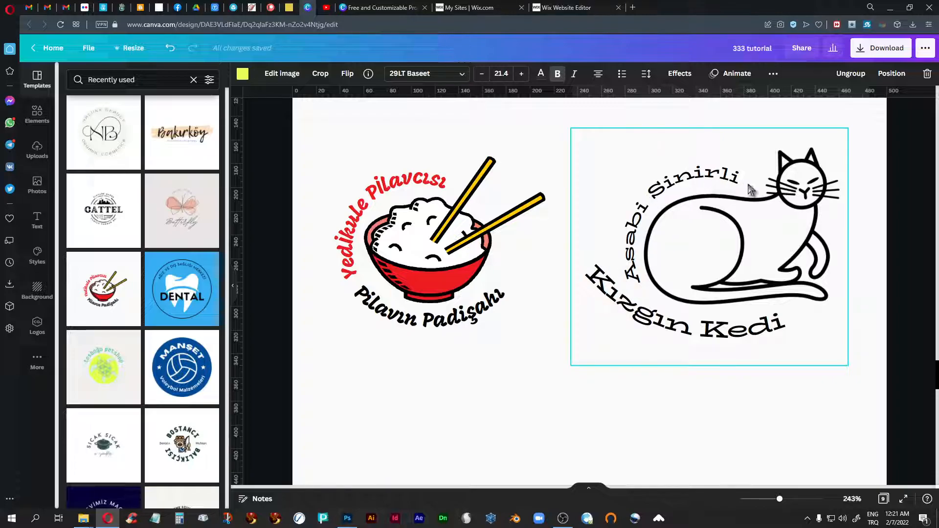
click(471, 351)
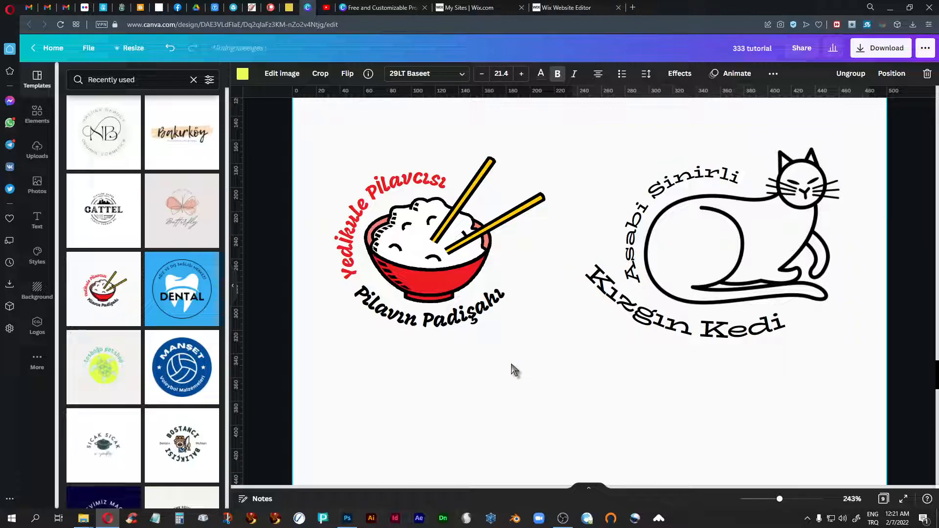
Go to page 9 and look over the "KIZGIN KEDİ" and "Sinirli" text samples.
scroll(512, 366, down, 5)
scroll(514, 371, up, 2)
scroll(514, 370, down, 10)
scroll(512, 370, down, 10)
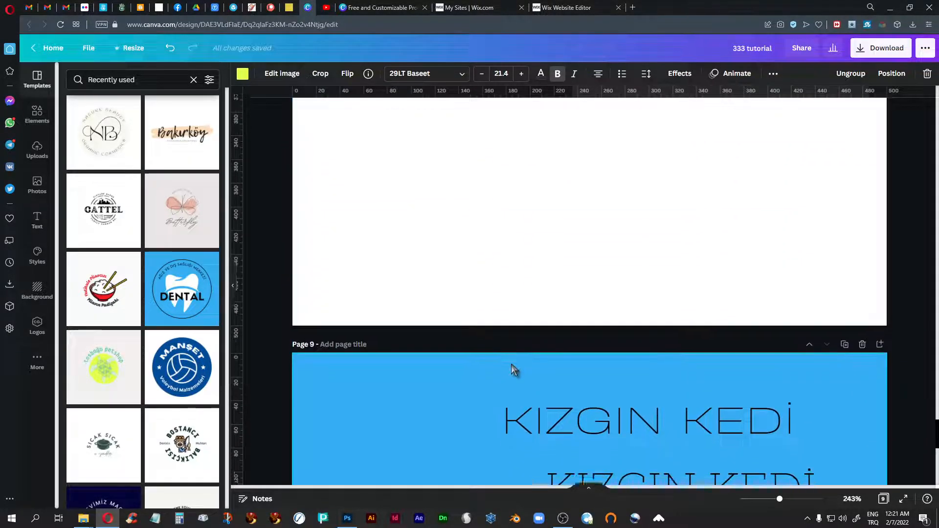
scroll(512, 364, up, 5)
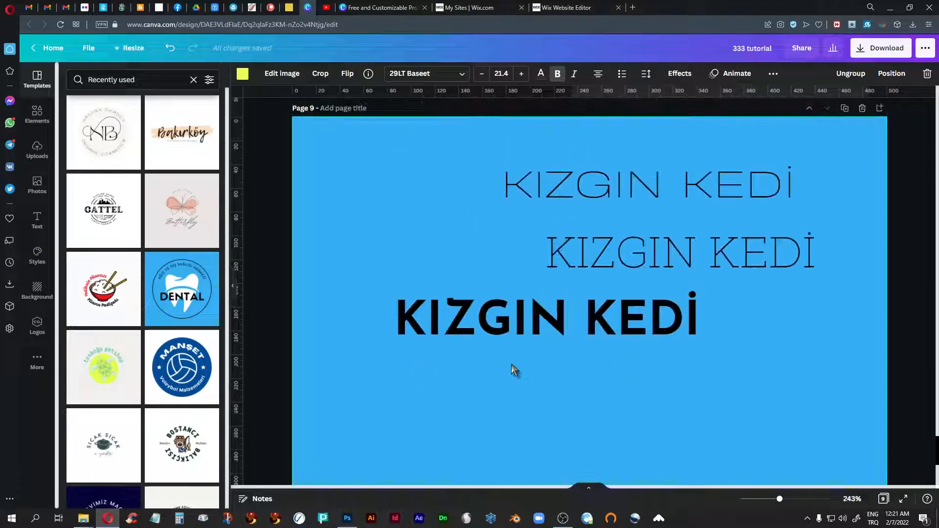
scroll(511, 364, down, 3)
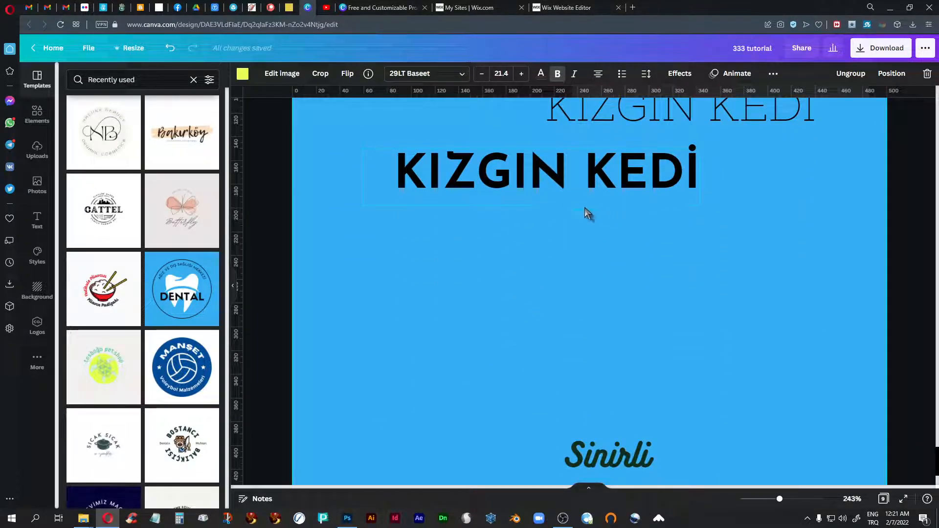
scroll(481, 283, up, 3)
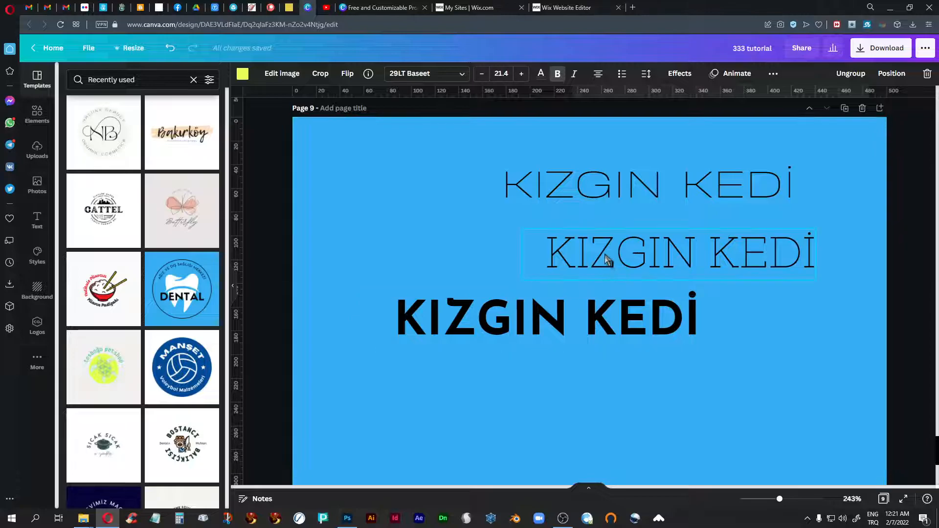
Compare the fonts of the two thin "KIZGIN KEDİ" texts on page 9, view the font list, and deselect the text.
click(606, 259)
click(590, 189)
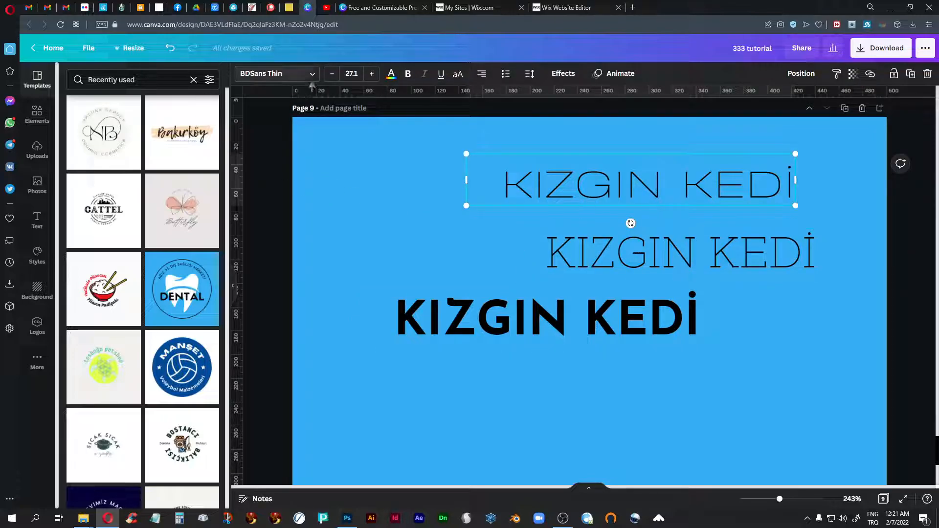
click(312, 75)
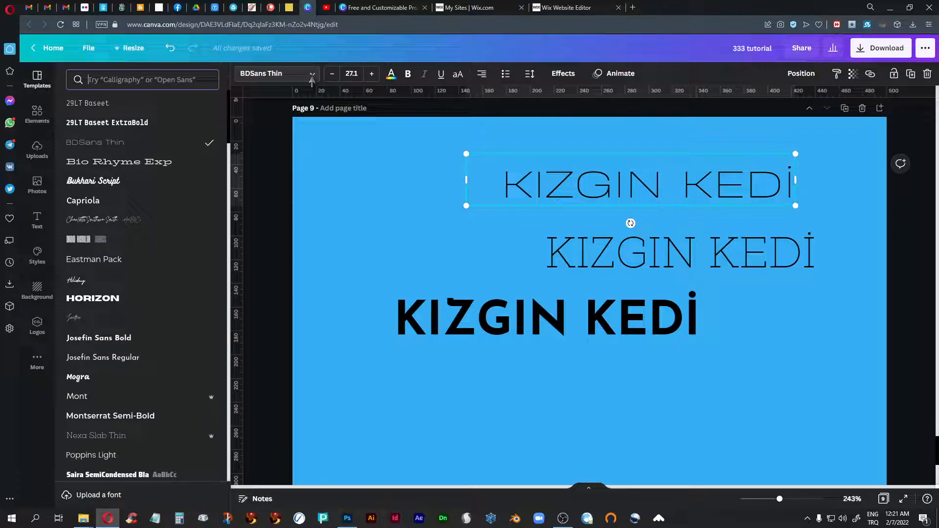
click(440, 250)
click(592, 256)
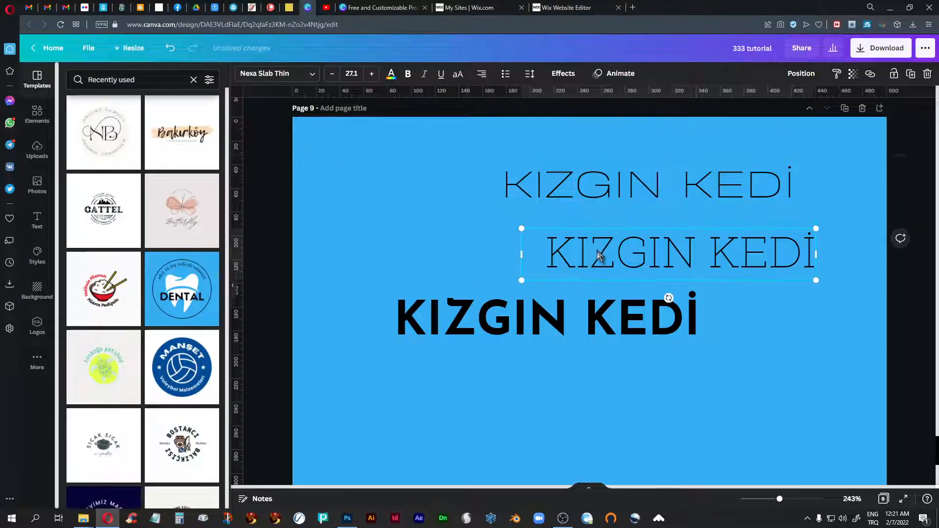
click(539, 186)
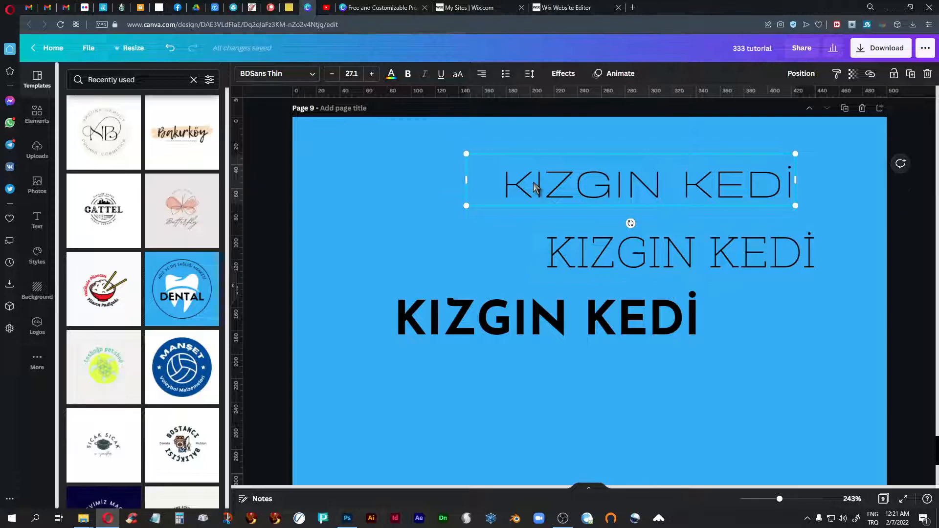
click(542, 189)
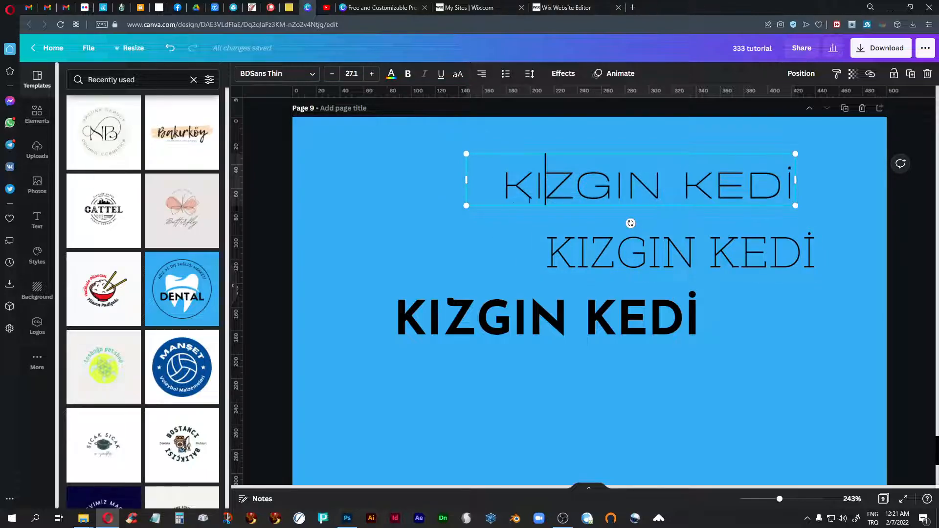
click(406, 225)
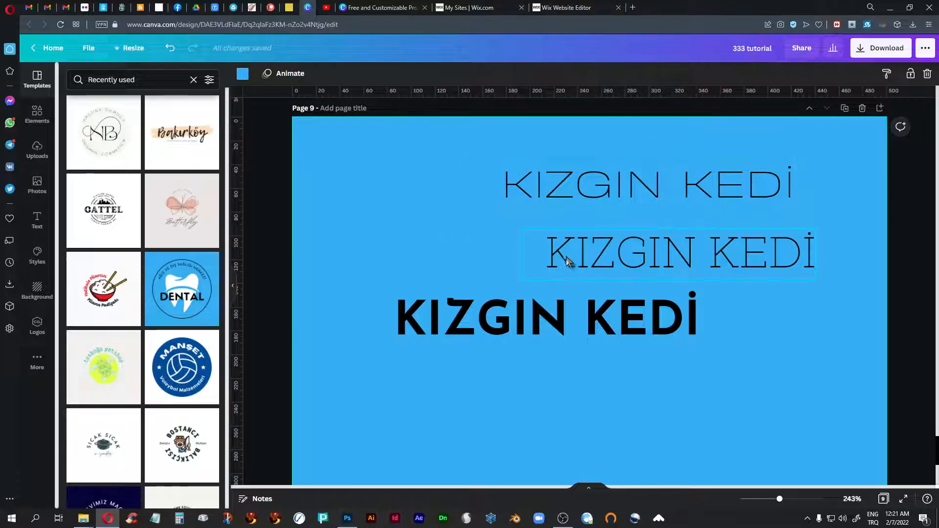
Try the Butterfly beauty studio template on blank page 8, and undo it.
scroll(445, 345, down, 5)
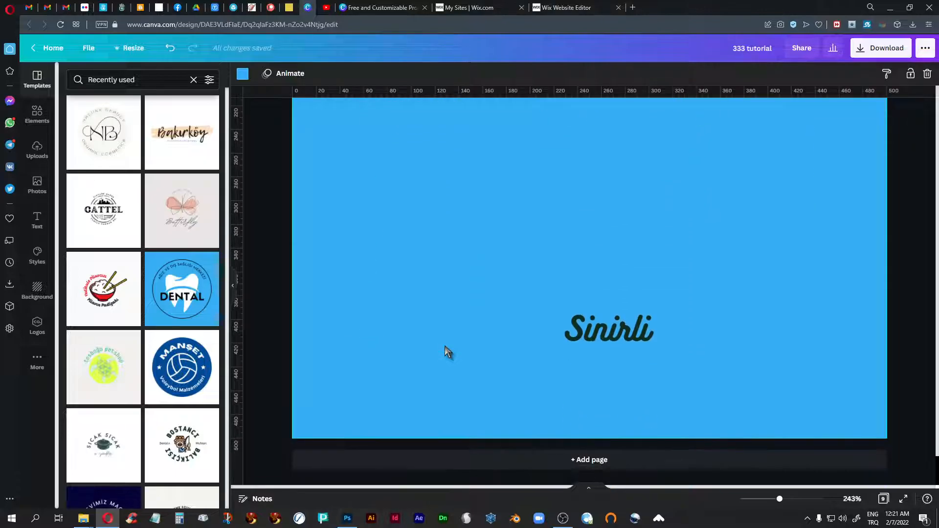
scroll(445, 345, up, 10)
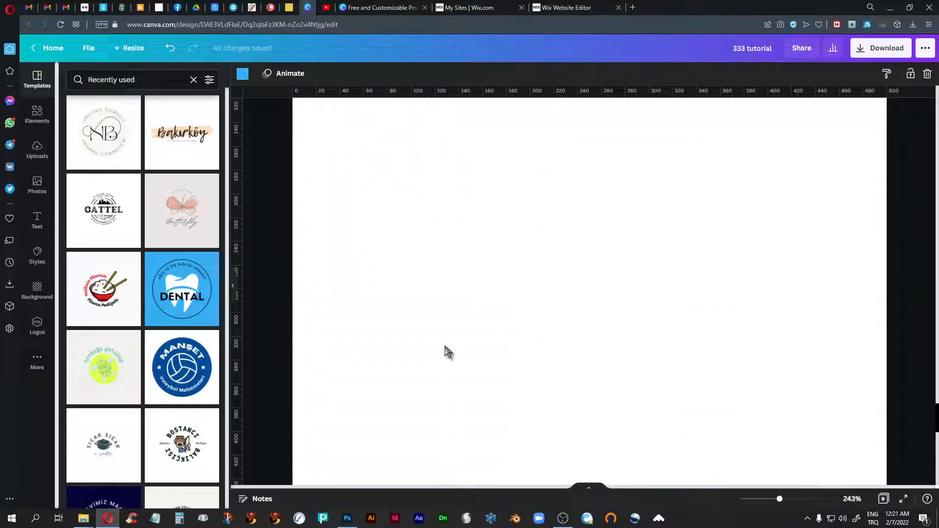
scroll(445, 346, up, 2)
drag(780, 500, 763, 503)
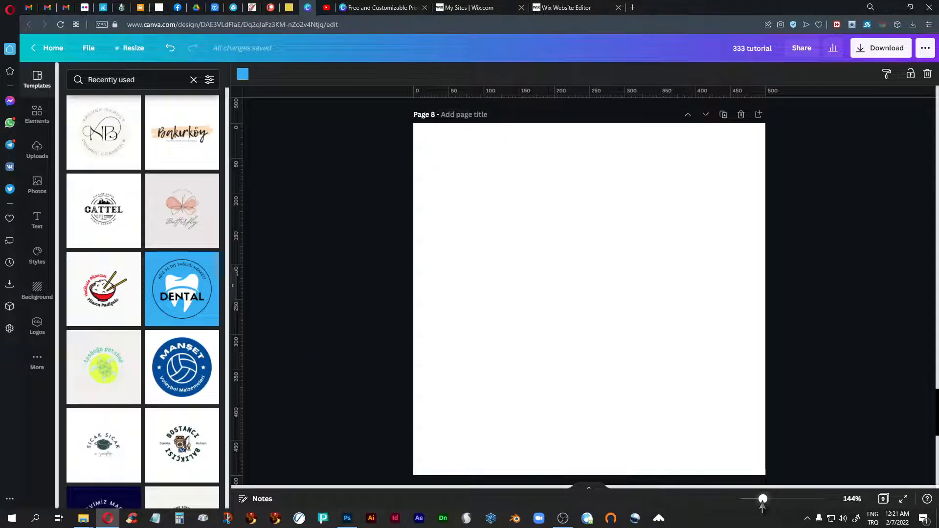
click(175, 211)
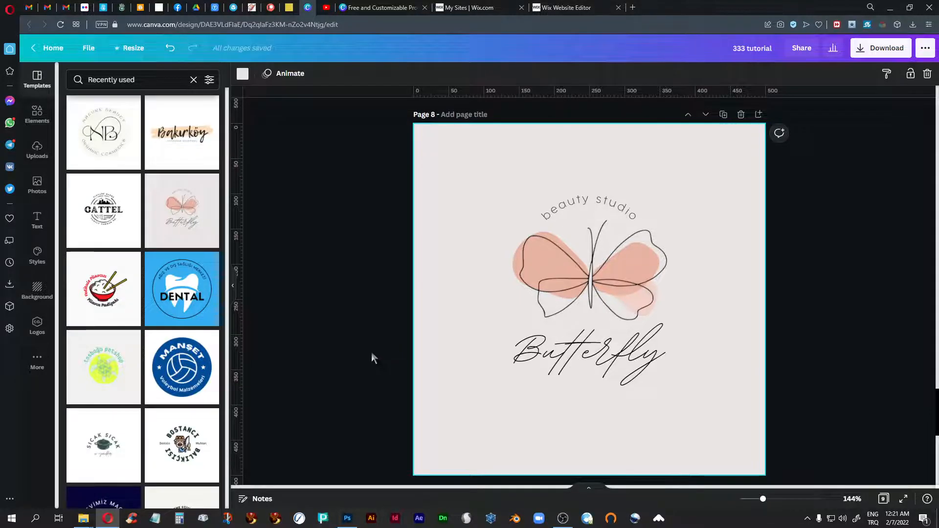
key(ctrl+z)
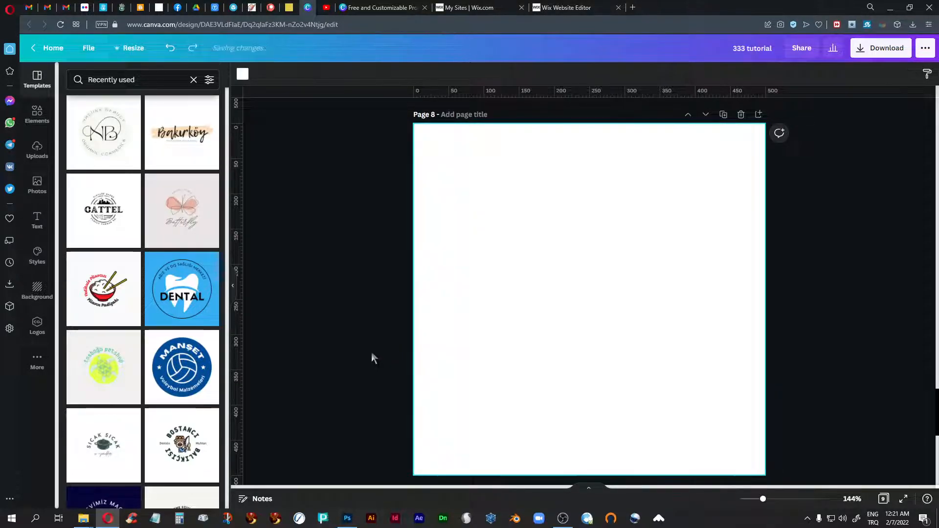
Apply the Butterfly beauty studio template to blank page 8 and select its curved "beauty studio" text.
scroll(121, 258, down, 5)
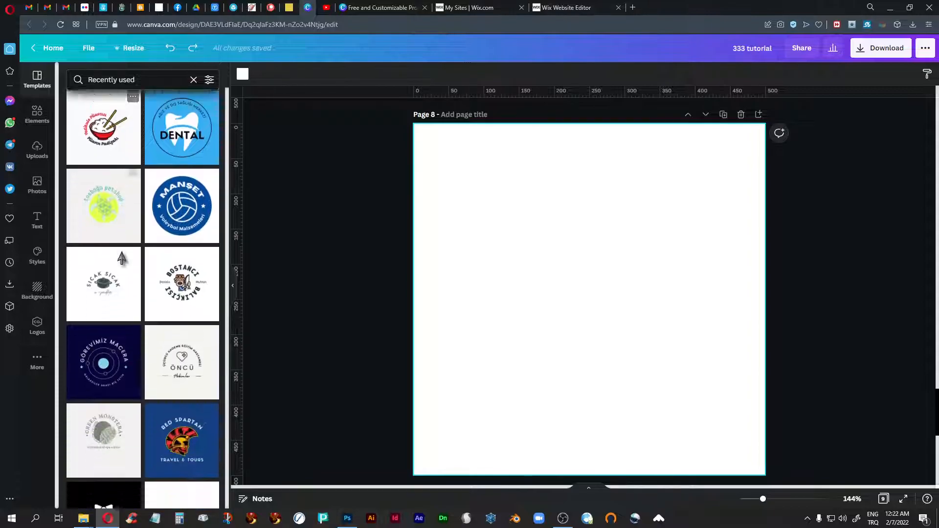
scroll(121, 257, up, 4)
scroll(121, 255, up, 1)
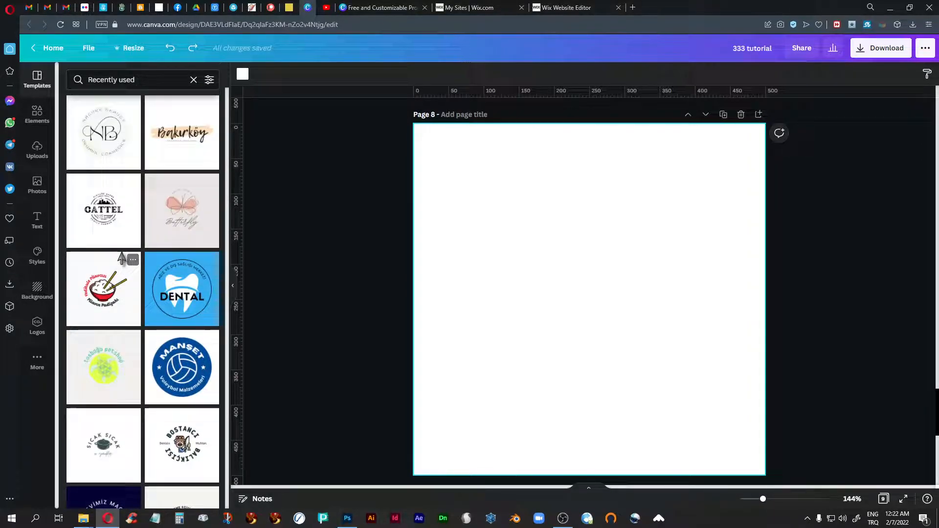
click(181, 211)
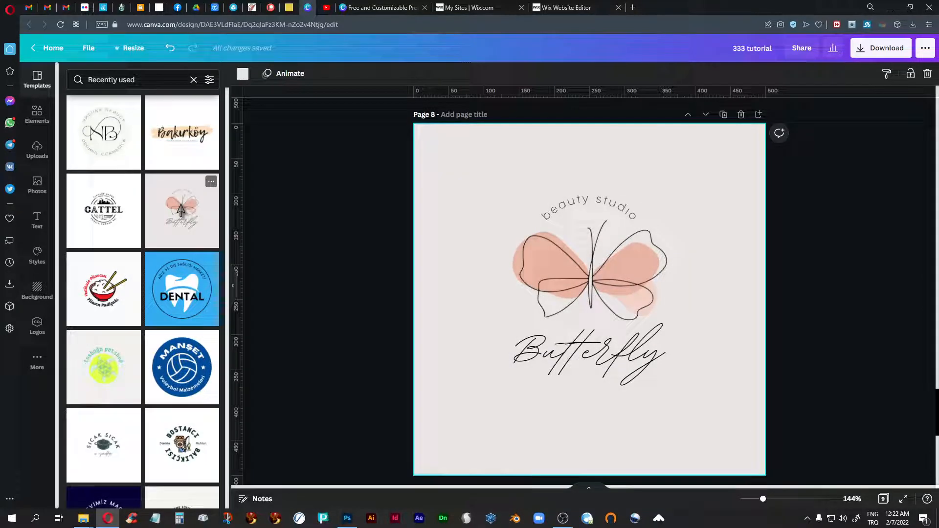
click(610, 211)
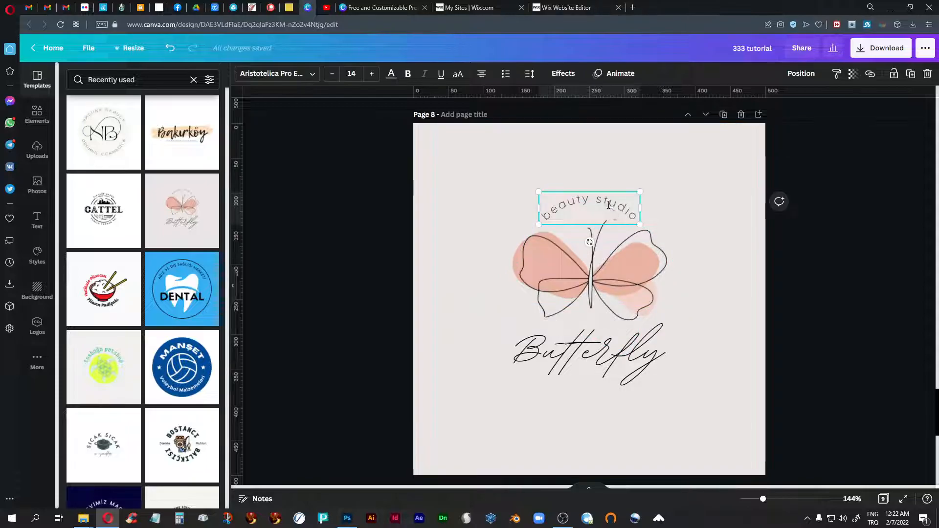
Replace the curved "beauty studio" text on page 8 with "SİNİRLİ ASABİ MAZERETLİ".
click(610, 208)
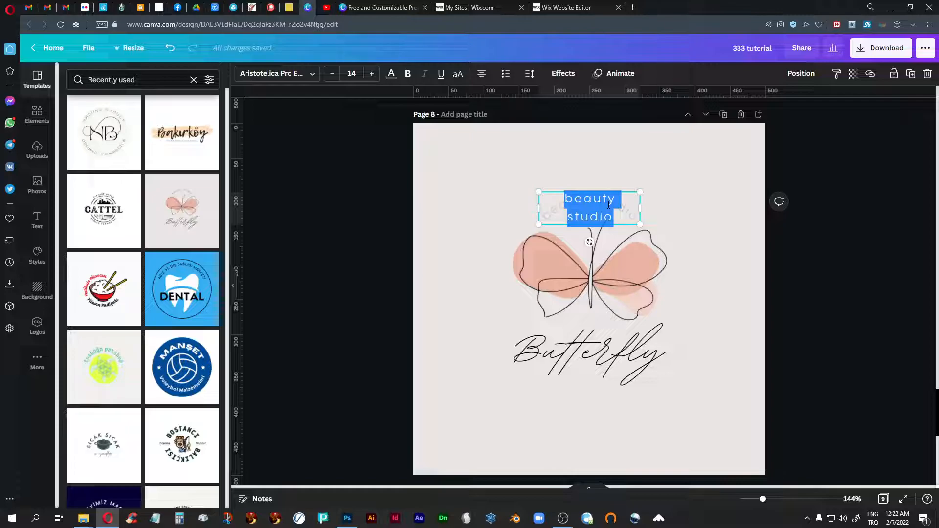
text(SINI)
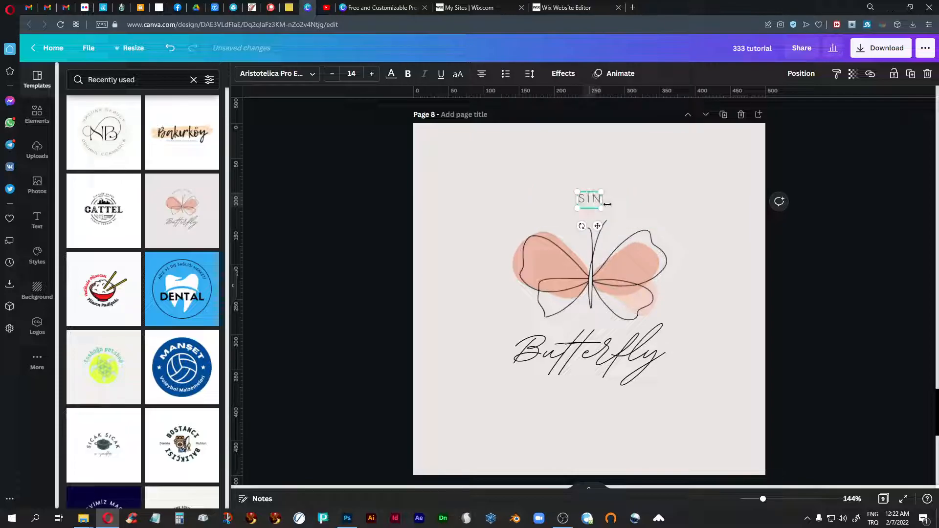
text(RLI AS)
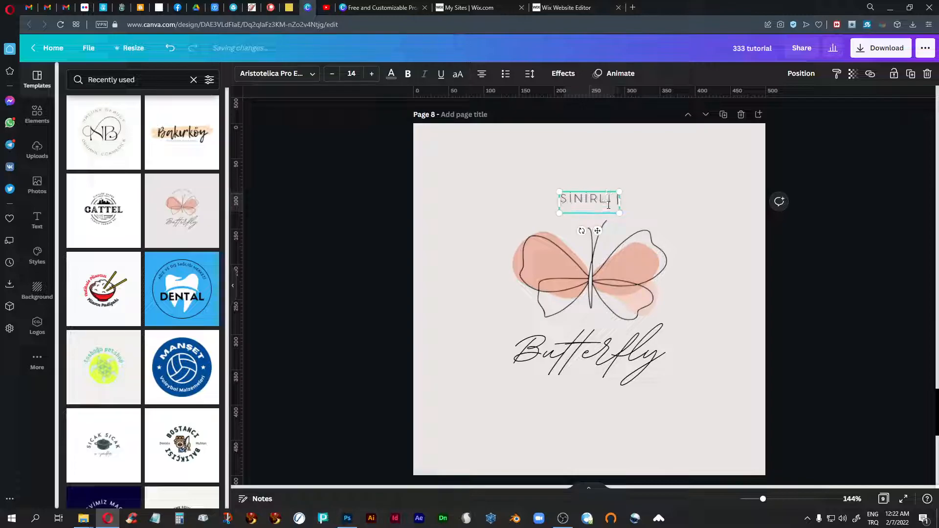
text(ABI MA)
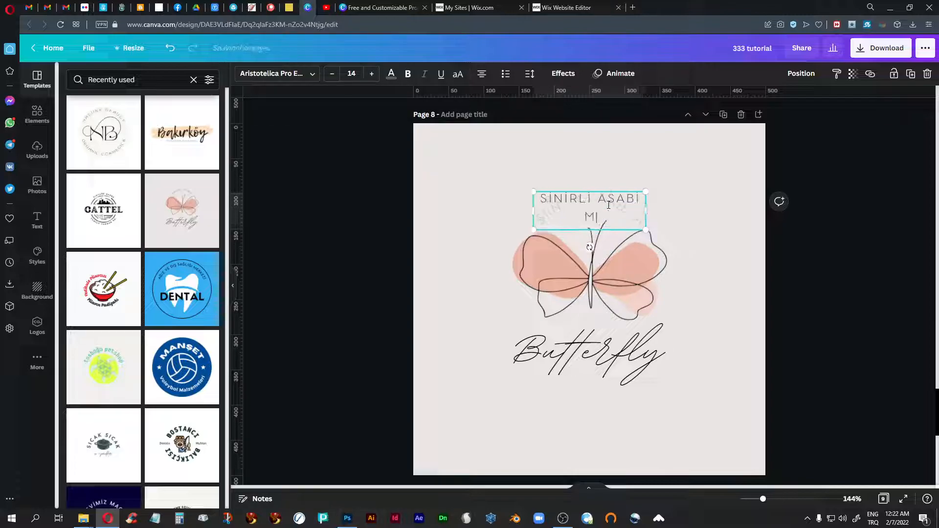
text(ZE)
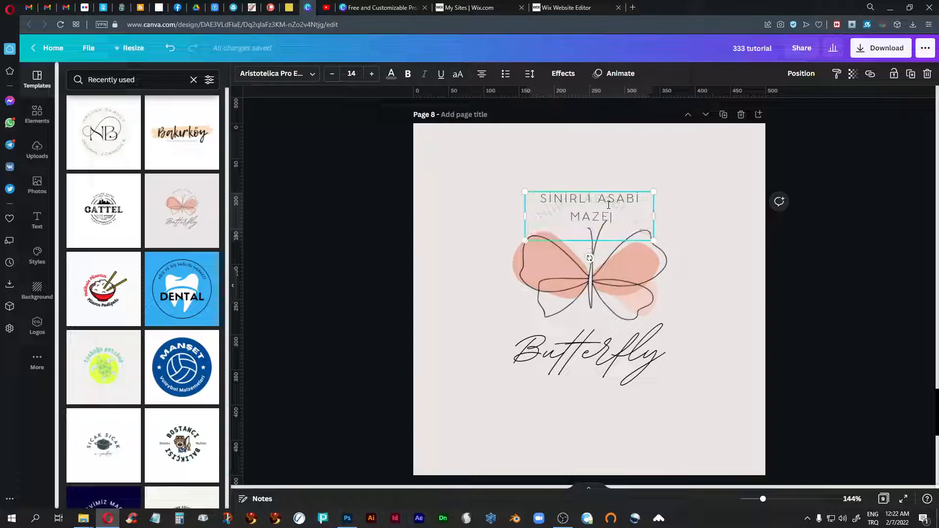
text(RETLI)
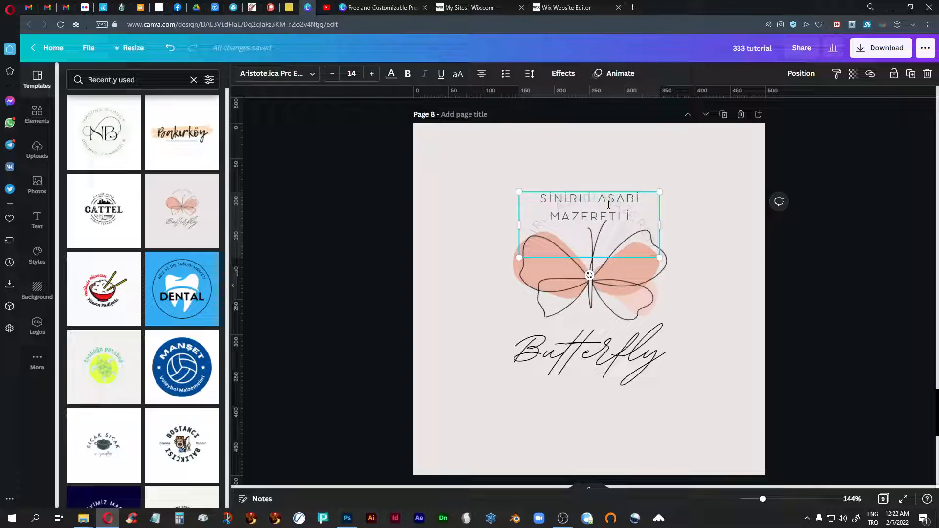
click(446, 256)
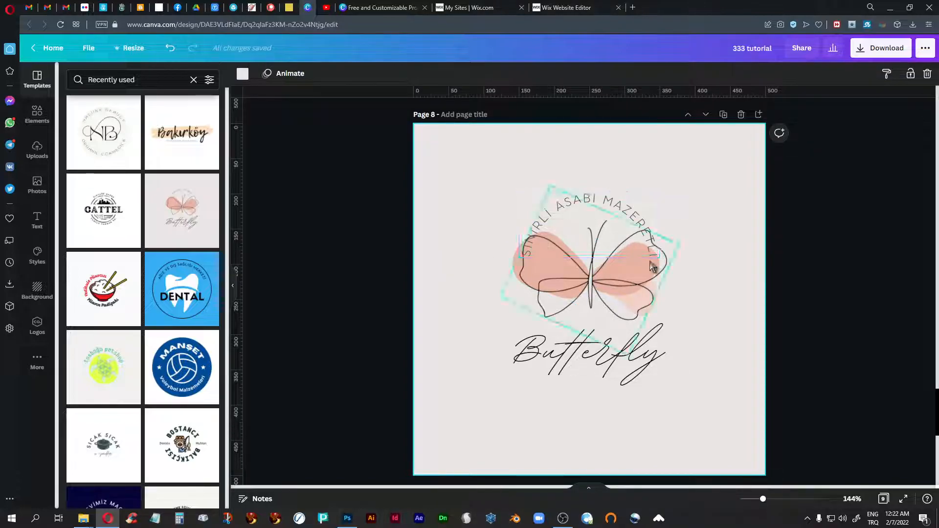
Enlarge the curved "SİNİRLİ ASABİ MAZERETLİ" text around the butterfly to about font size 23.1.
click(589, 200)
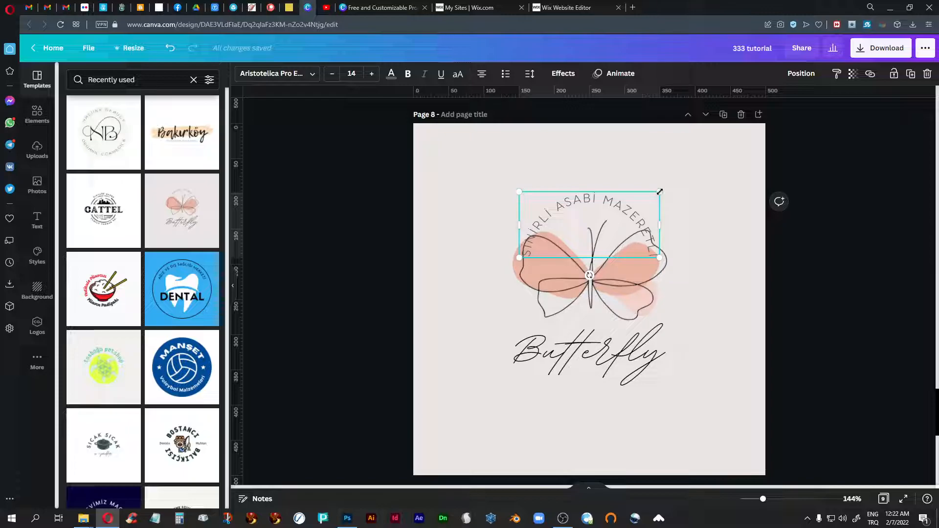
drag(659, 191, 709, 178)
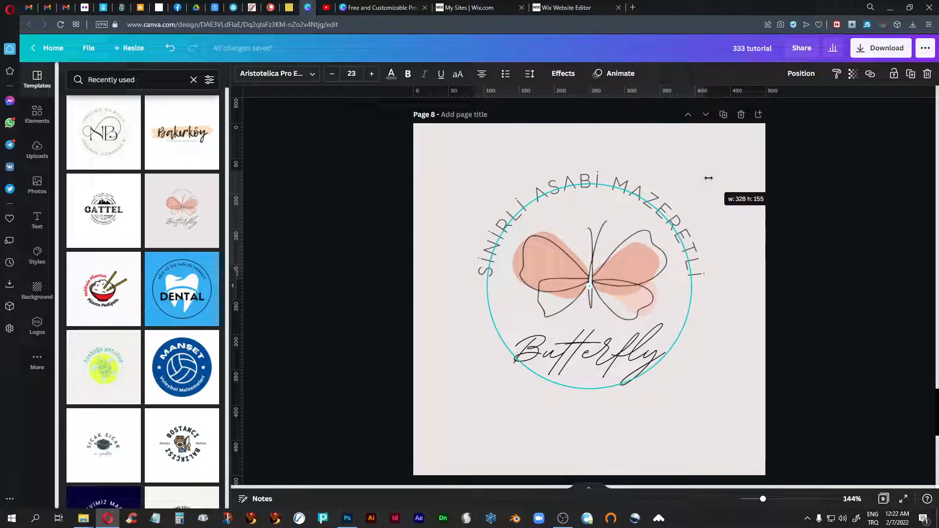
drag(709, 178, 709, 177)
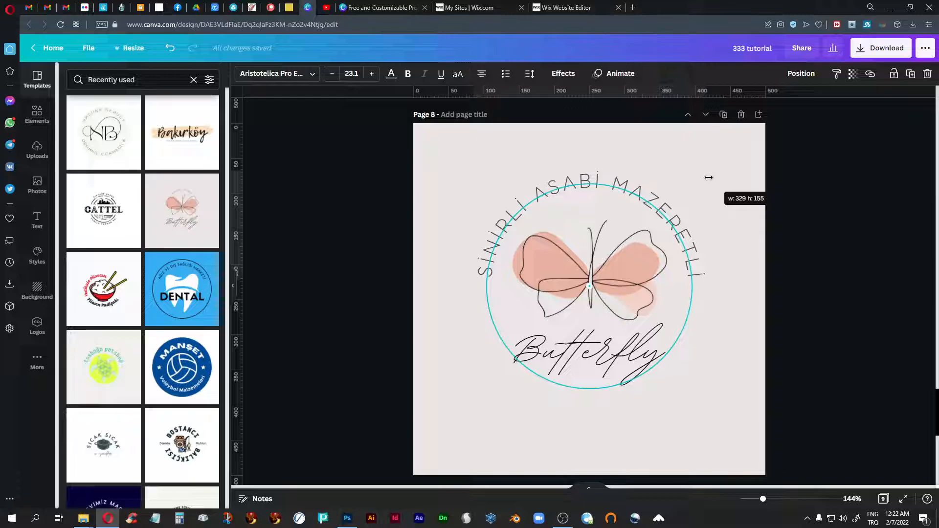
drag(708, 178, 706, 178)
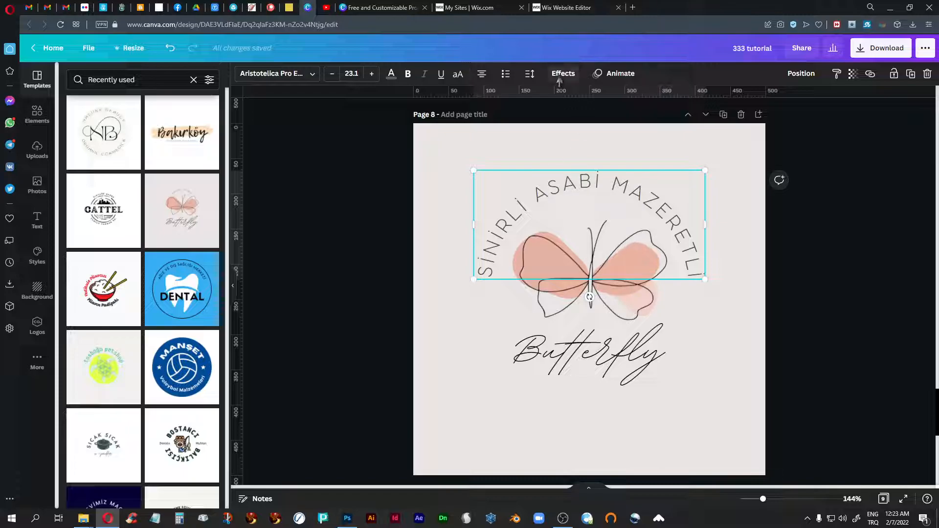
Try bold on the curved text, and change its font to Josefin Sans Bold.
click(290, 74)
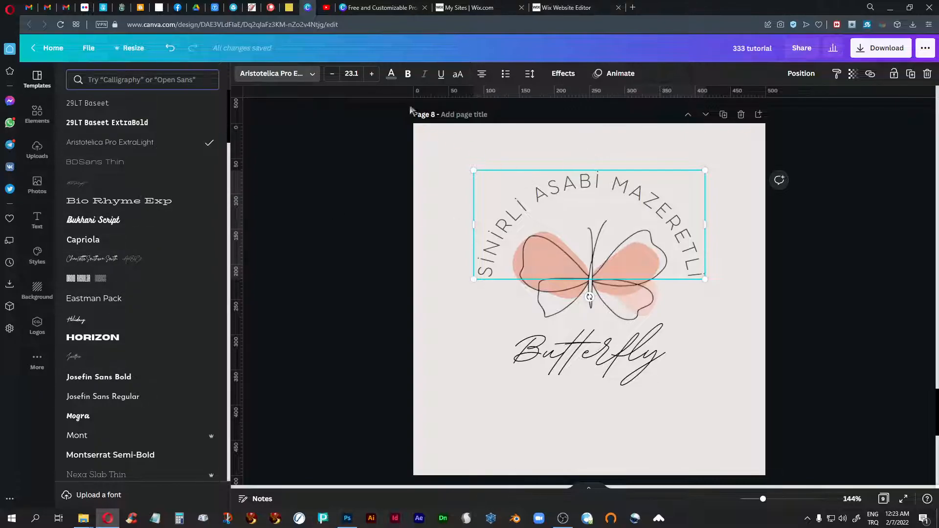
click(408, 77)
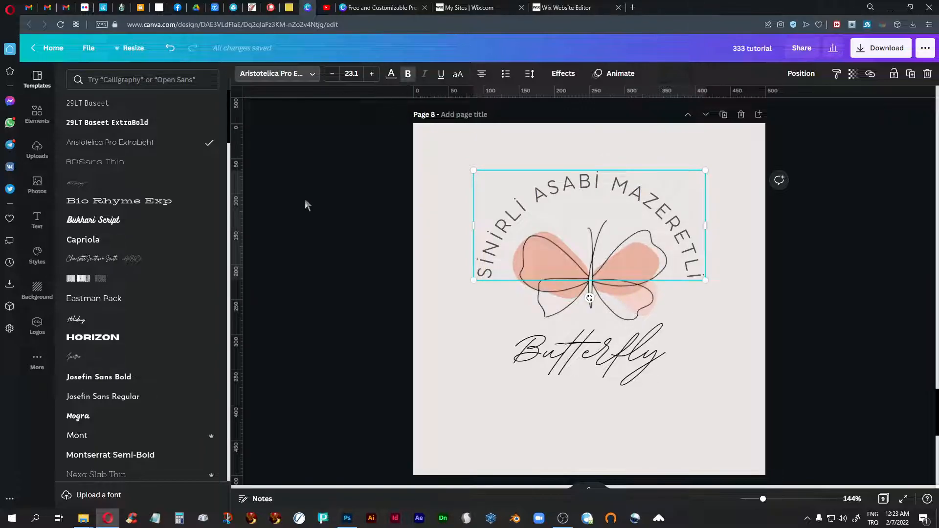
scroll(121, 167, down, 1)
scroll(121, 166, down, 2)
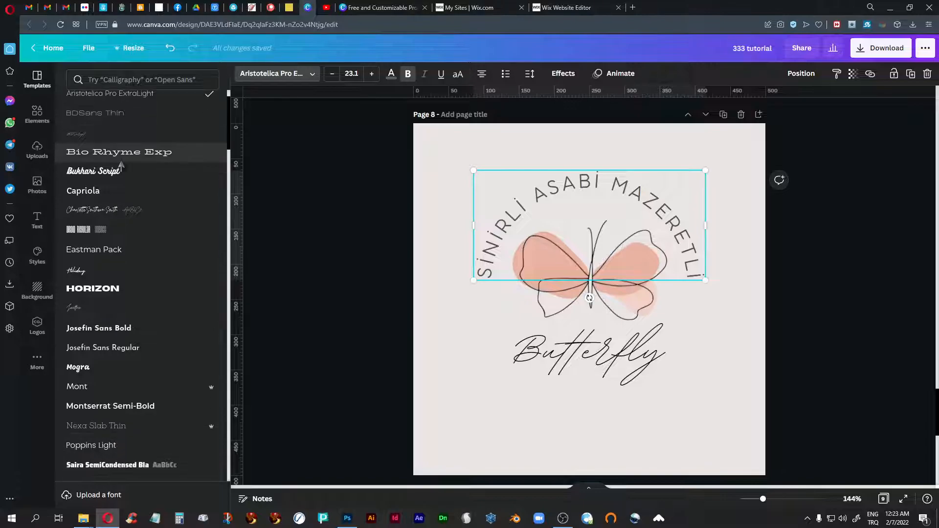
scroll(121, 166, down, 4)
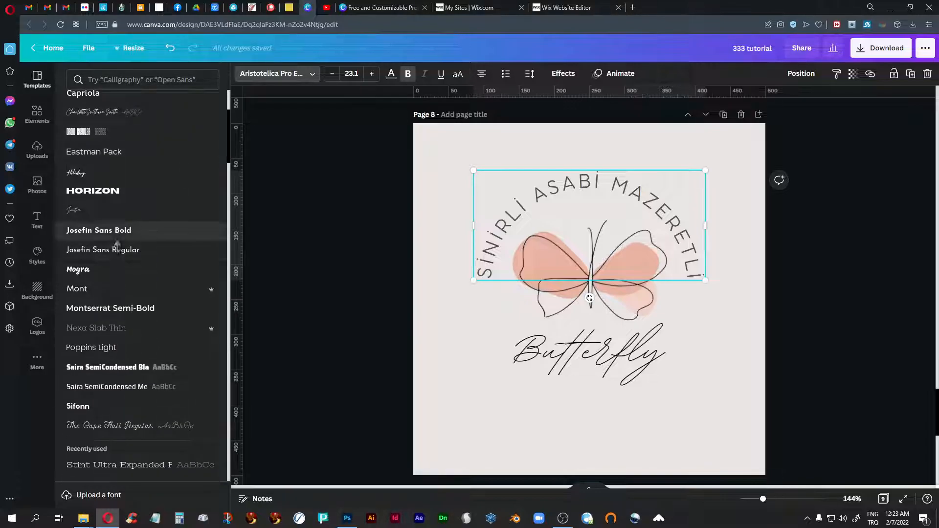
click(117, 237)
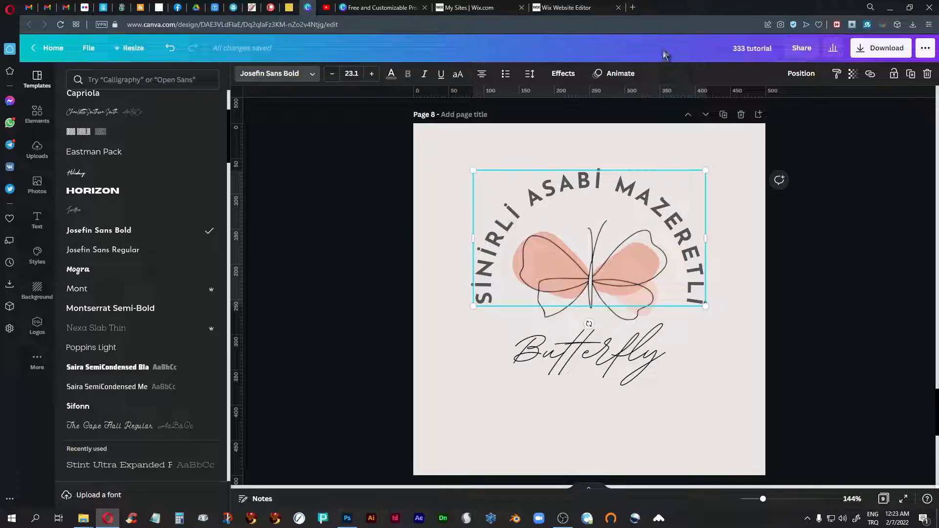
Resize the curved text to about font size 22.4 and set its curve to 54.
click(332, 75)
click(332, 74)
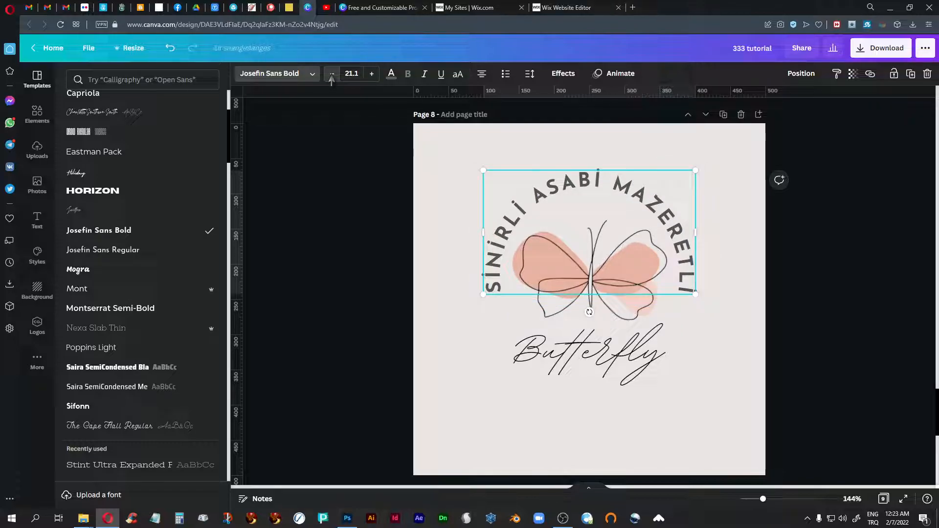
click(331, 74)
click(332, 74)
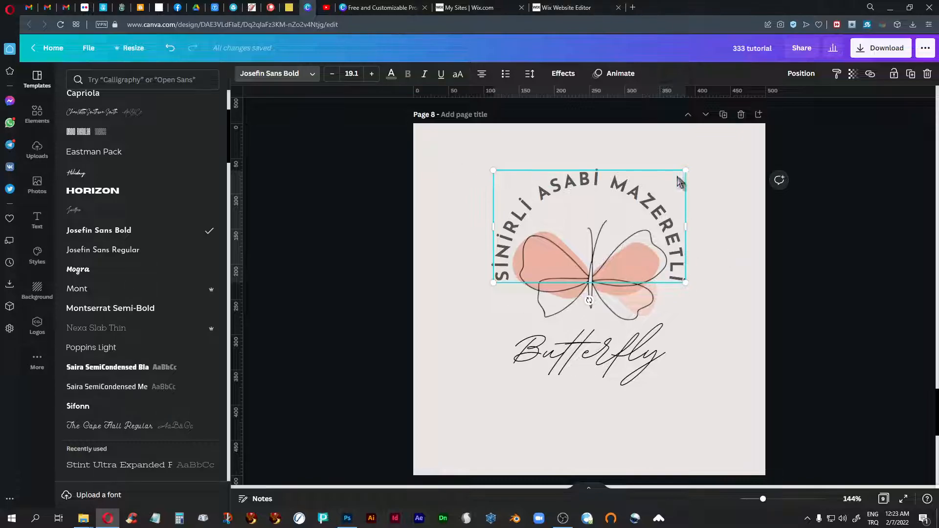
drag(686, 171, 702, 162)
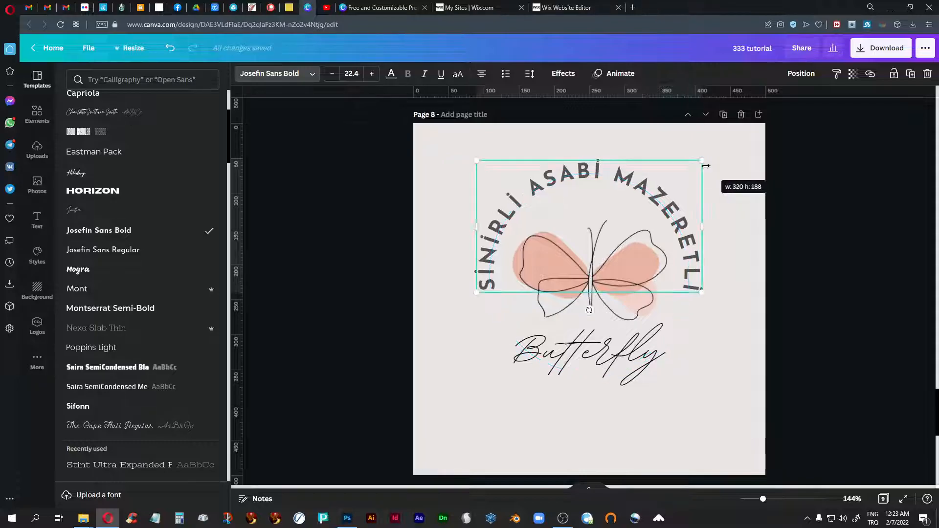
click(564, 73)
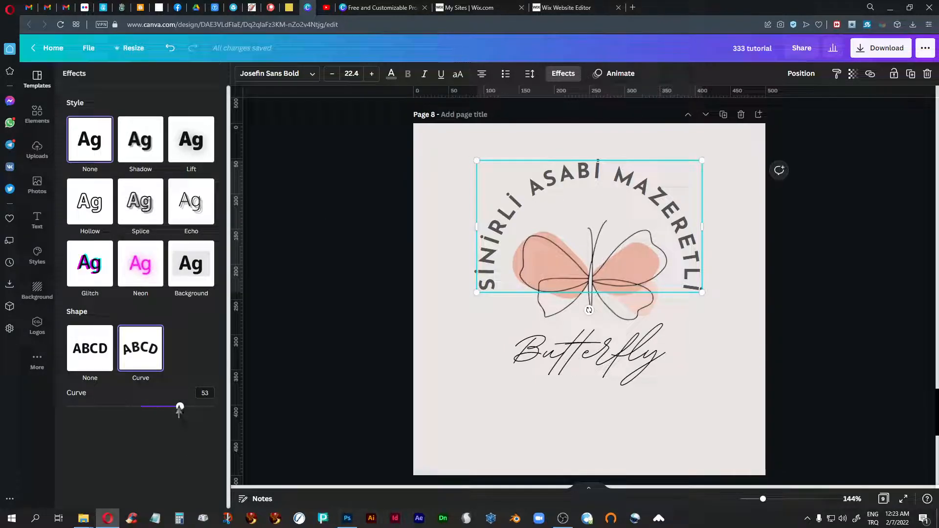
mouse_move(179, 407)
mouse_down()
mouse_move(171, 408)
mouse_move(181, 406)
mouse_up()
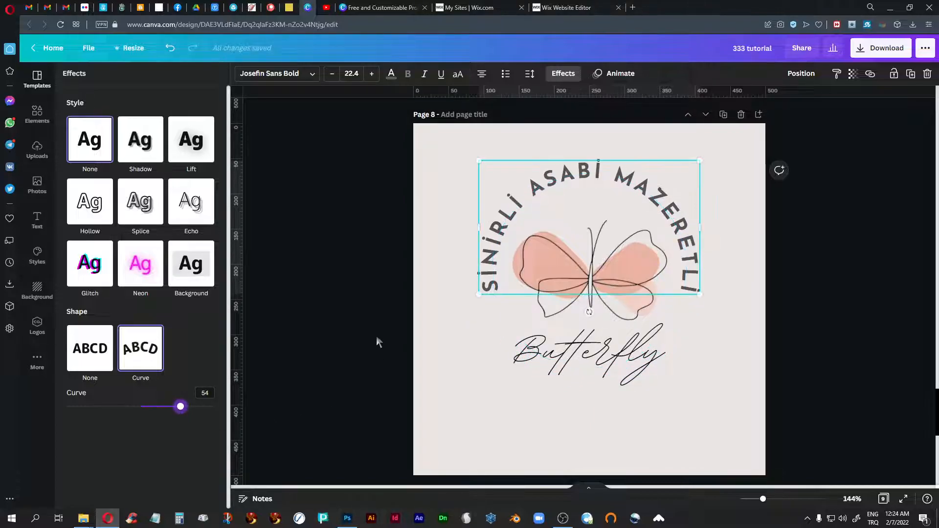
Go to page 7 and select the curved "Kızgın Kedi" text in the cat logo.
scroll(409, 286, up, 5)
scroll(411, 292, up, 2)
click(493, 230)
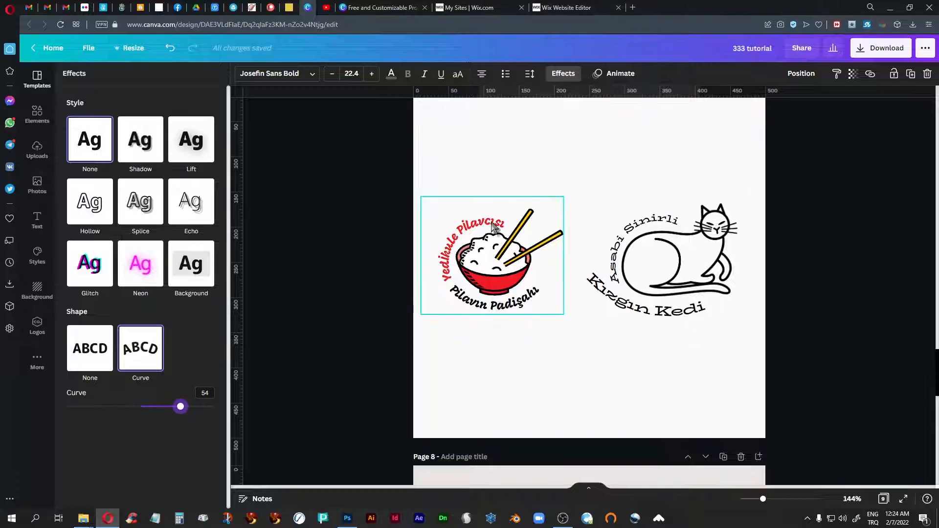
click(592, 284)
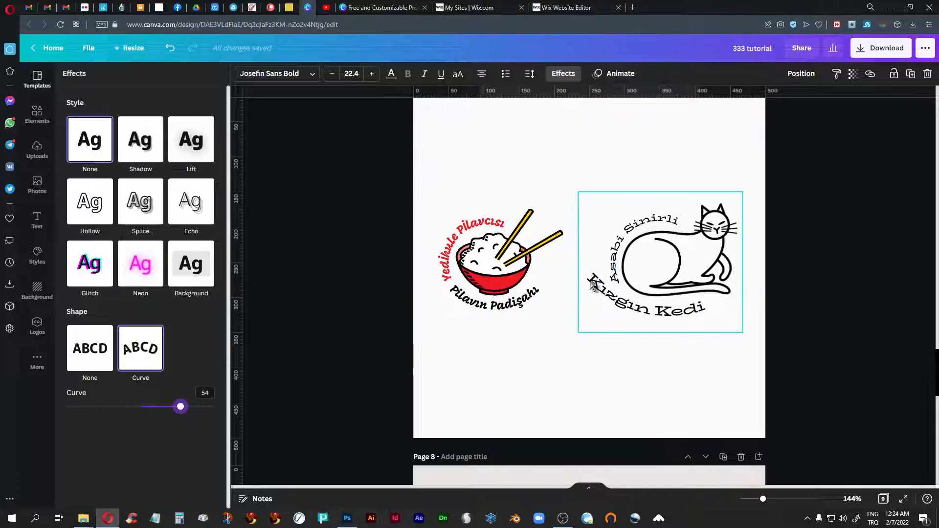
click(683, 317)
key(ctrl+b)
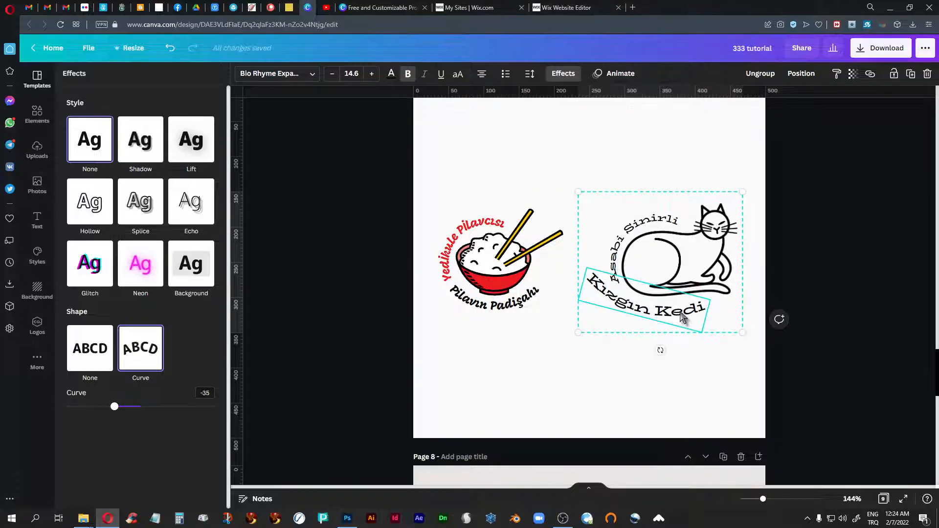
drag(682, 317, 641, 318)
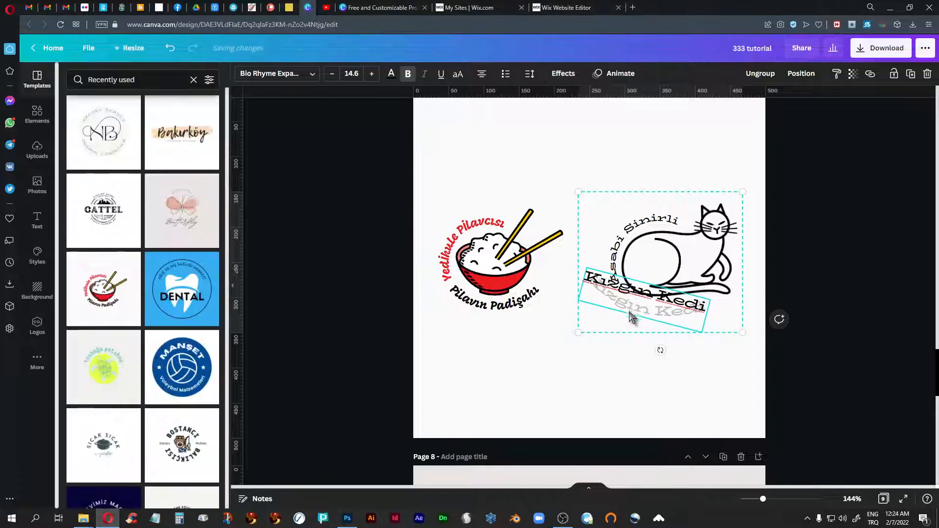
click(714, 351)
click(667, 318)
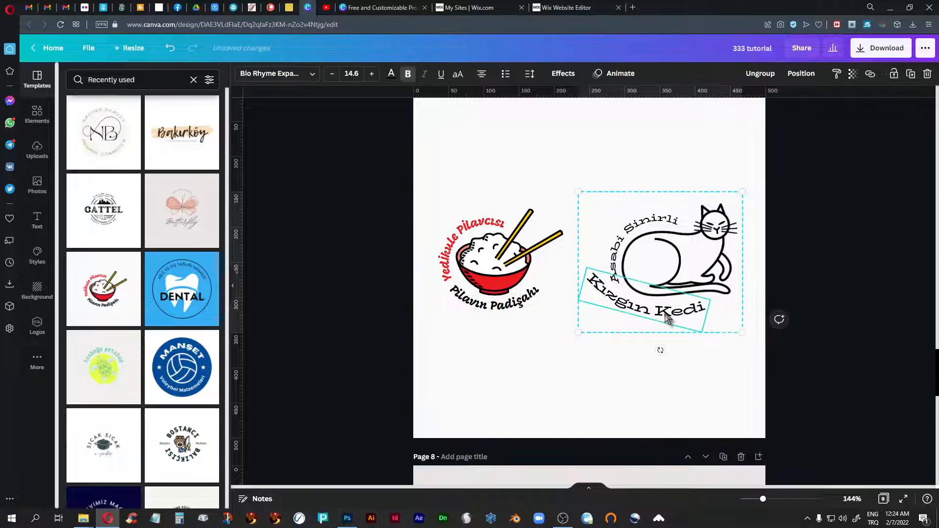
Try a curve of about -33 on the "Kızgın Kedi" text, and undo it.
click(561, 75)
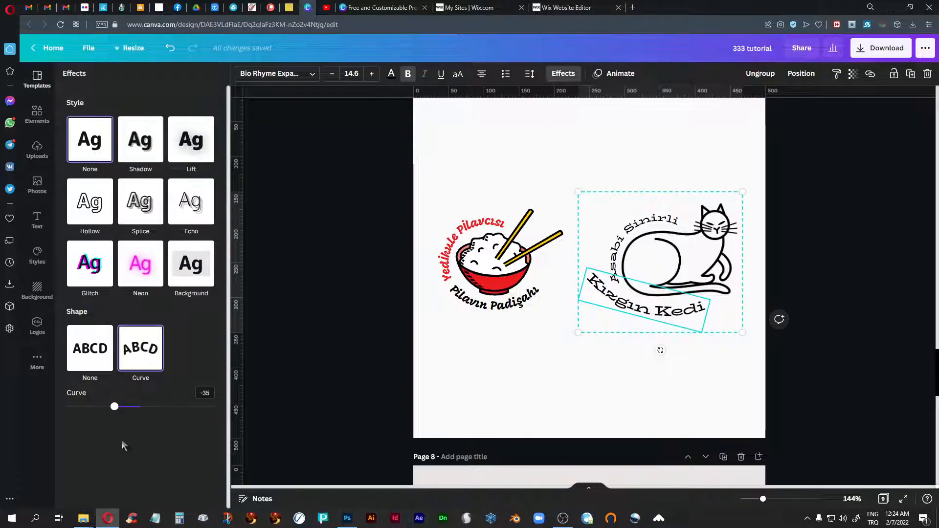
drag(113, 407, 115, 411)
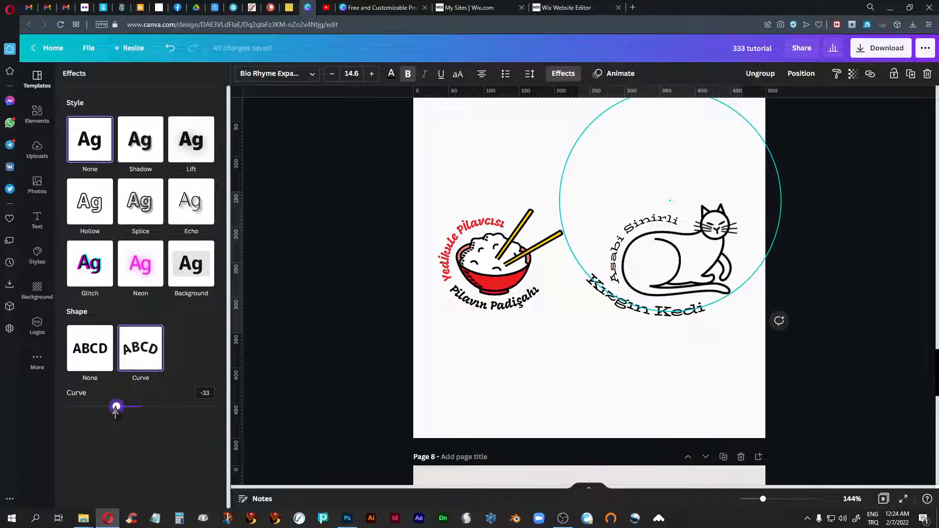
drag(115, 411, 116, 411)
click(512, 377)
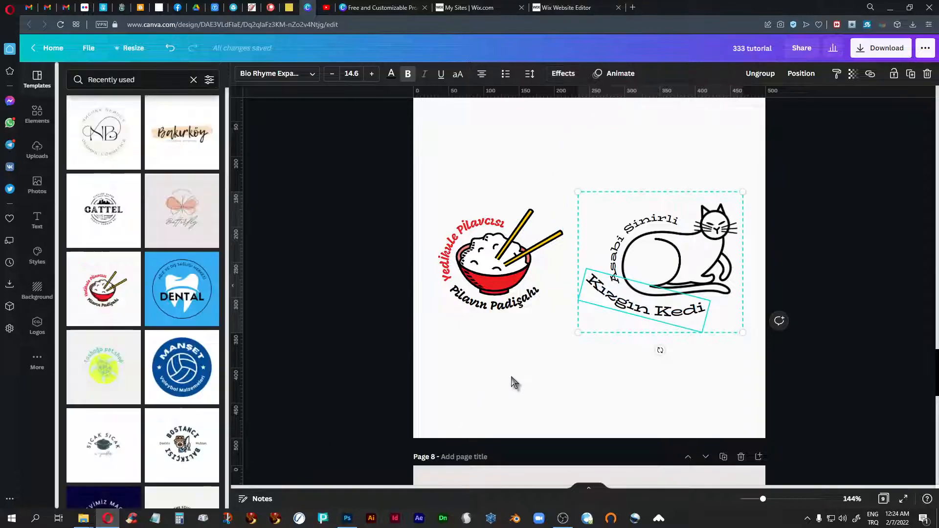
key(ctrl+z)
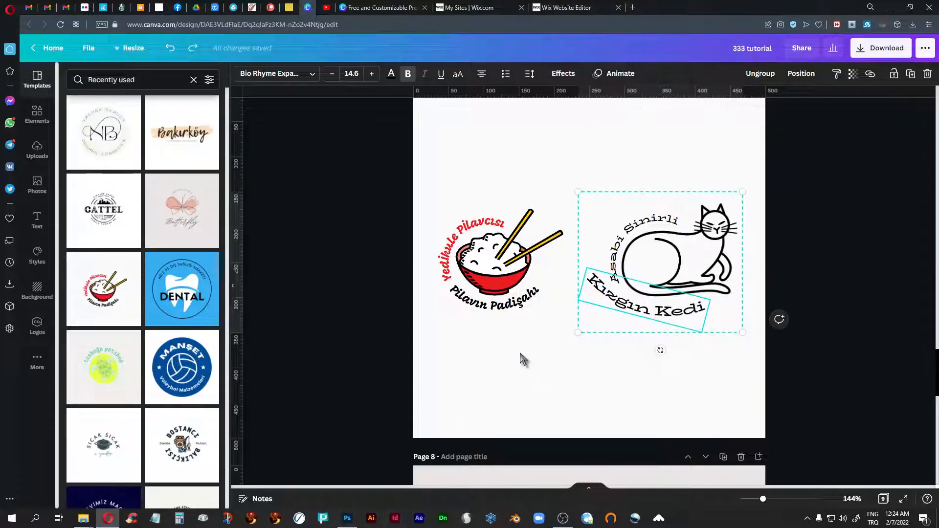
Delete the butterfly line drawing and the pale pink lower wing shape from the logo on page 8.
scroll(517, 355, down, 3)
scroll(519, 359, down, 4)
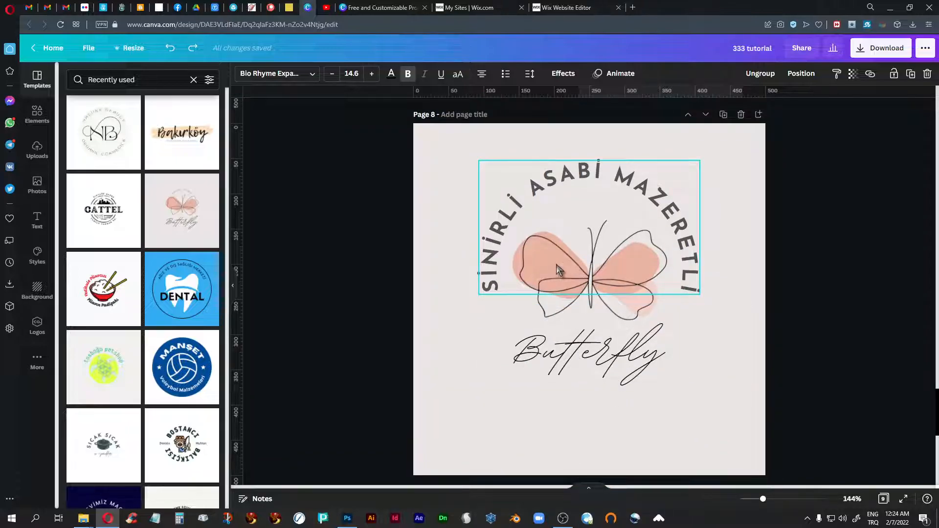
click(641, 307)
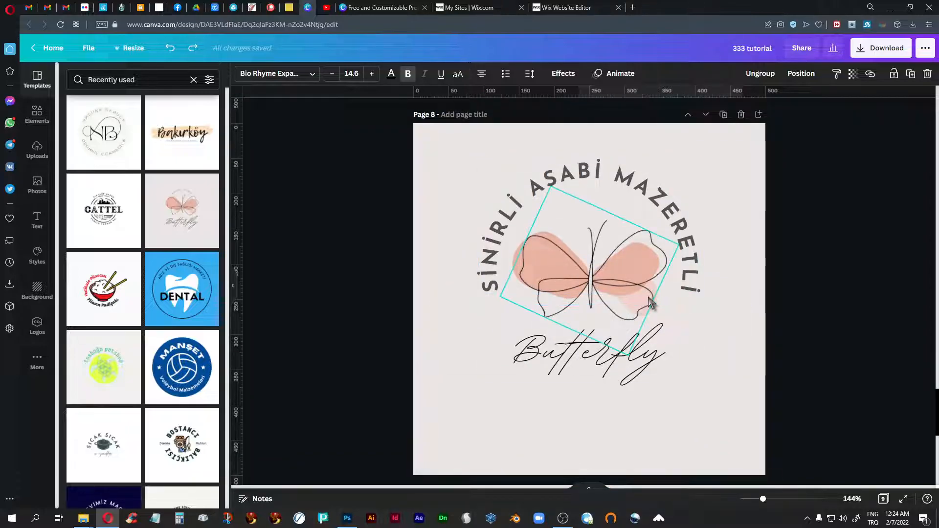
key(Delete)
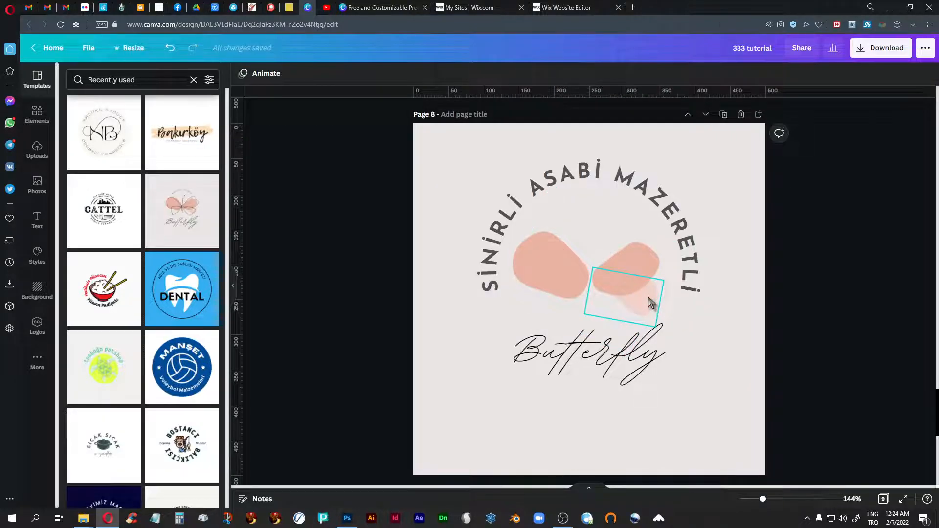
click(651, 302)
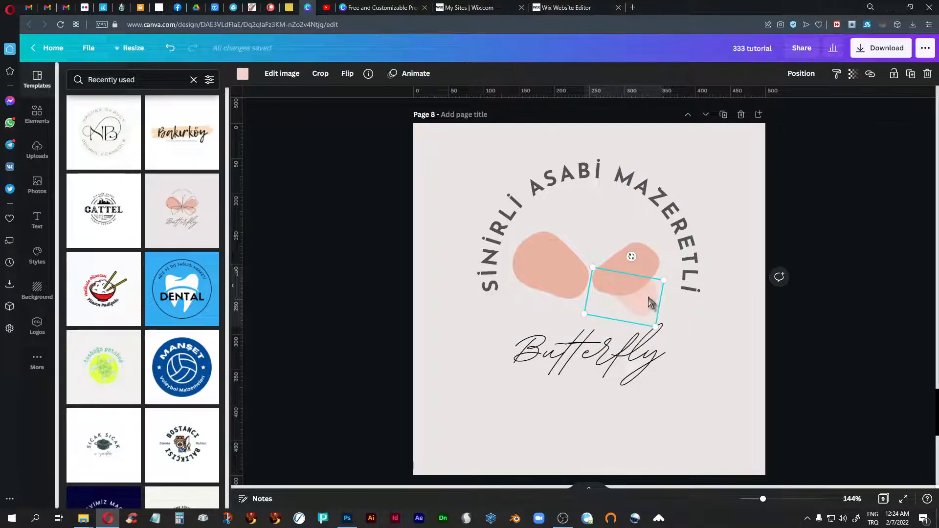
key(Delete)
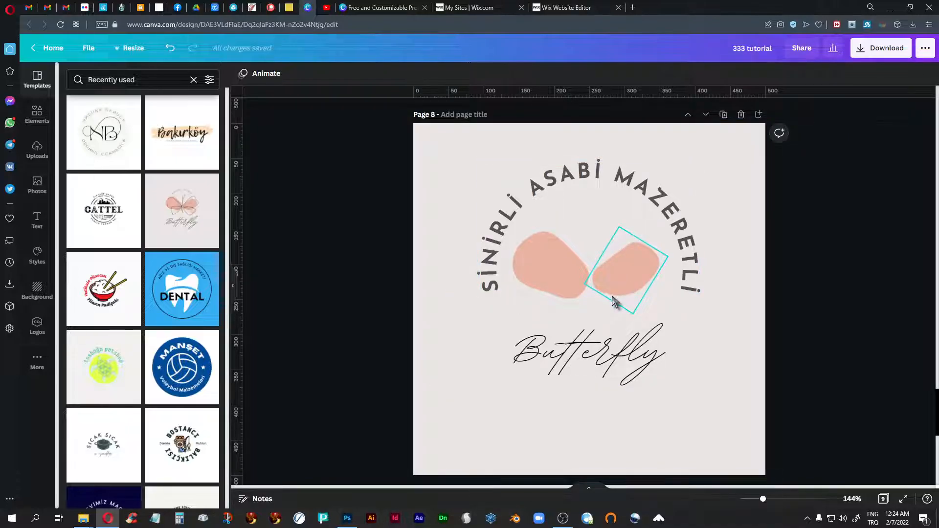
Delete the two remaining peach butterfly wing shapes from the logo on page 8.
click(615, 302)
key(Delete)
click(567, 301)
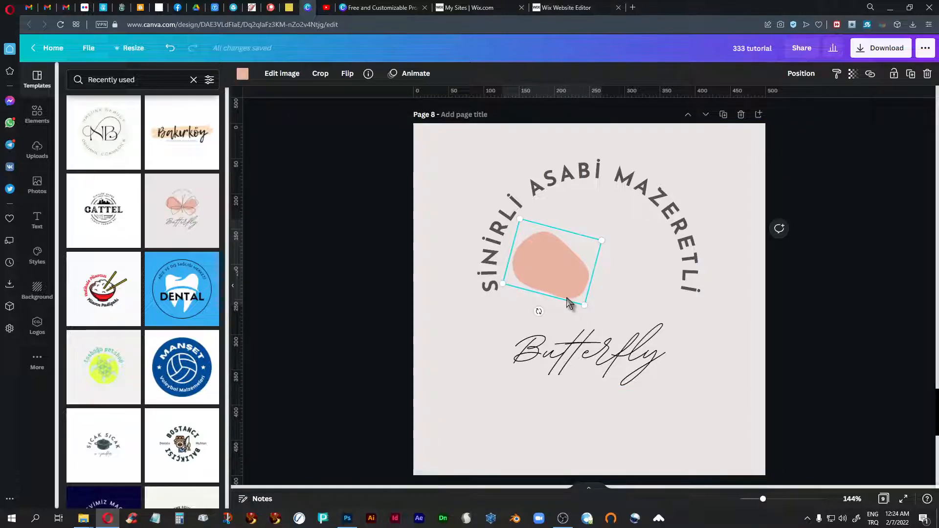
key(Delete)
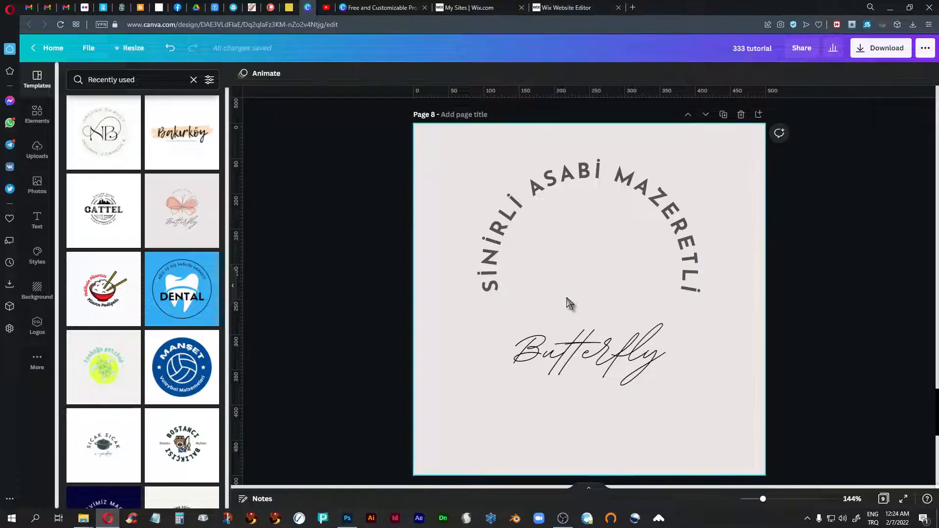
Replace the "Butterfly" script text below the arc with "Kızgın Kedi".
click(585, 372)
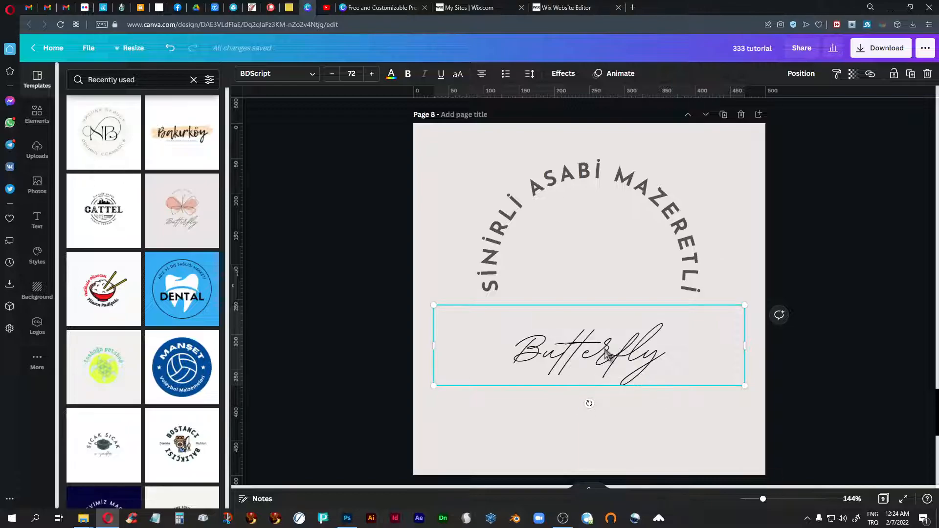
double_click(607, 352)
text(Kızgın)
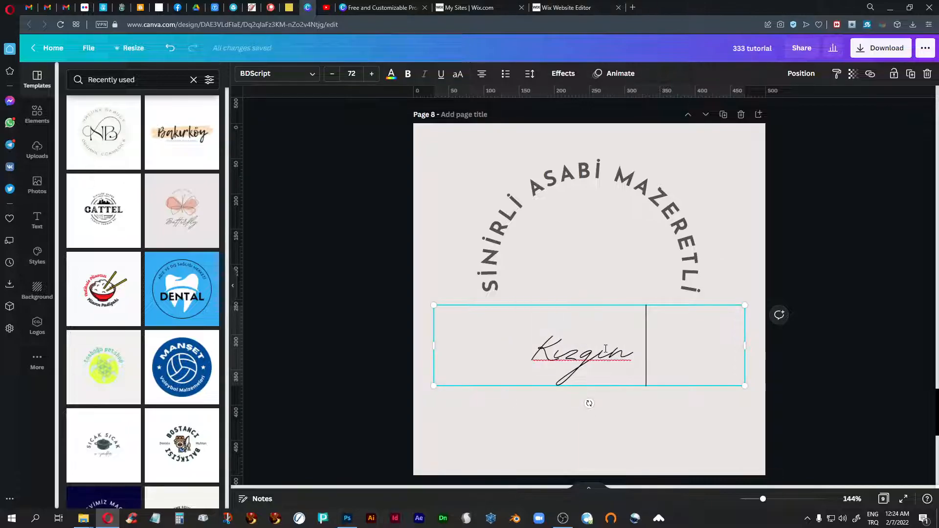
text( Kedi)
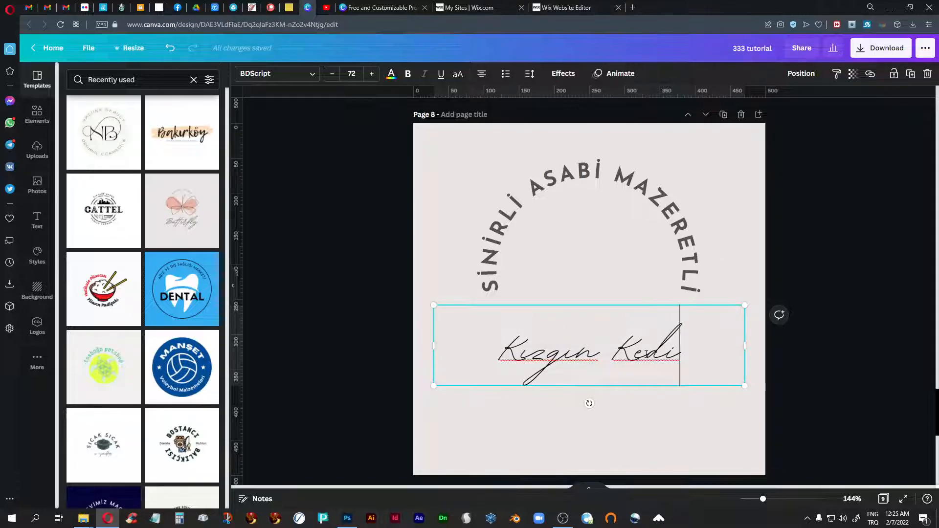
click(634, 430)
Try the Andara Script font on the "Kızgın Kedi" text and reduce its font size to 48.
click(568, 361)
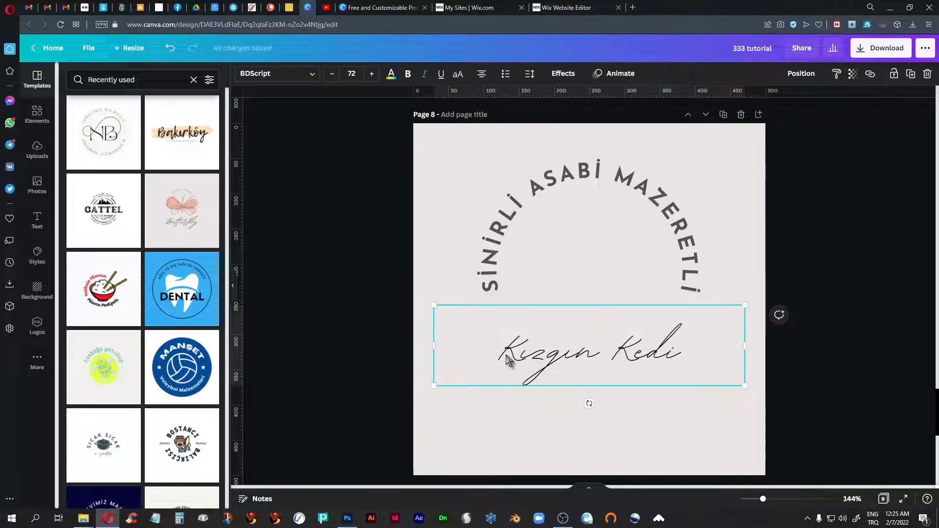
click(309, 79)
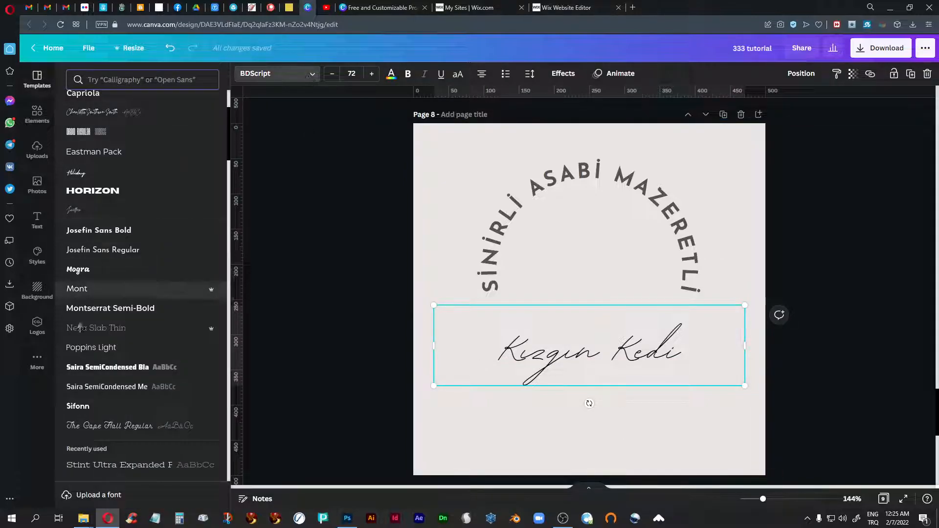
scroll(113, 378, up, 3)
scroll(113, 377, down, 10)
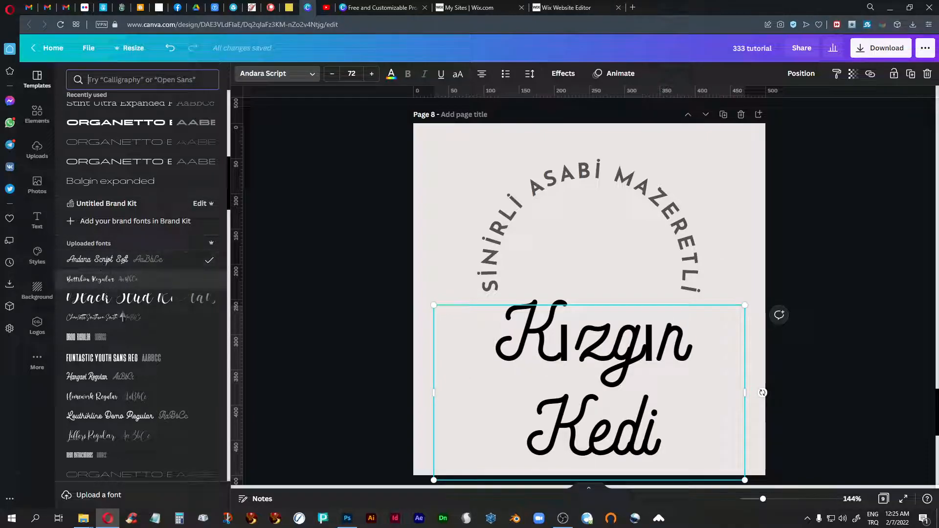
click(329, 75)
click(332, 73)
click(331, 74)
click(331, 73)
click(332, 73)
click(329, 75)
click(329, 74)
click(329, 74)
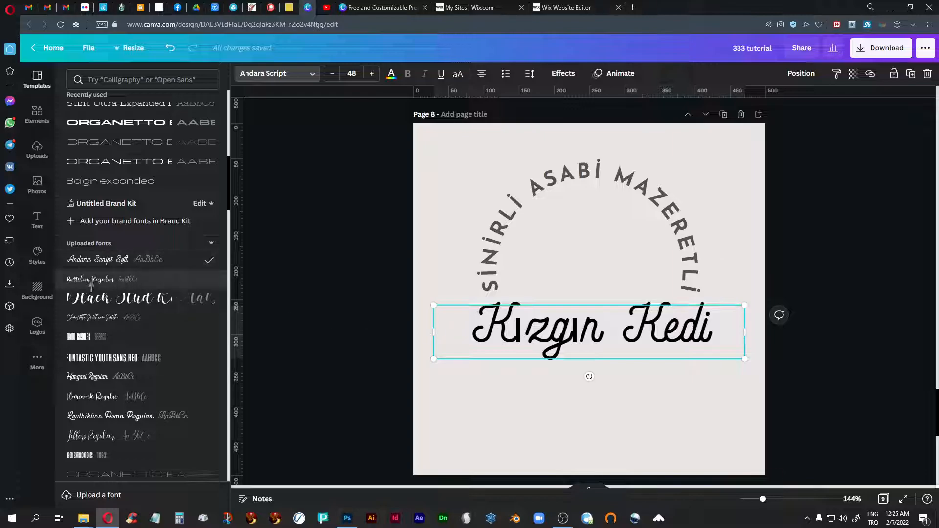
Try the Hargael and Loffers fonts on the "Kızgın Kedi" text.
scroll(99, 270, down, 2)
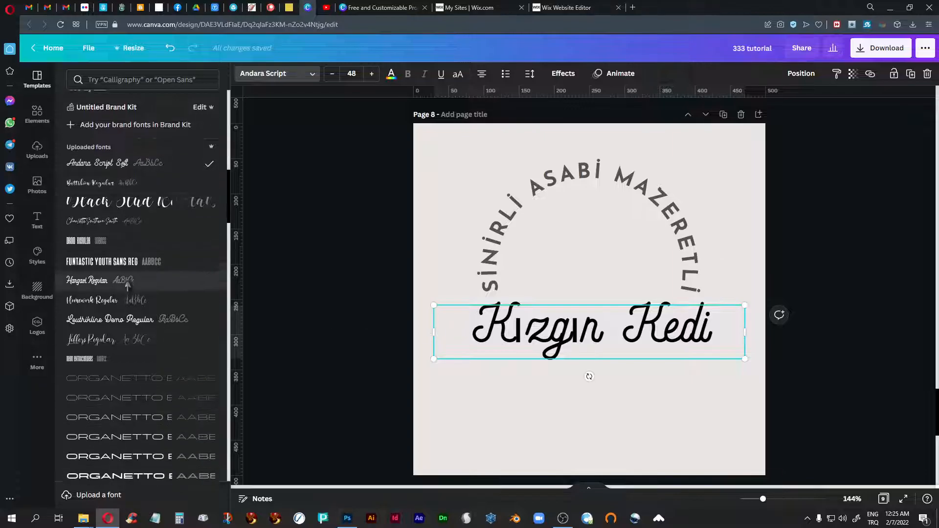
click(96, 281)
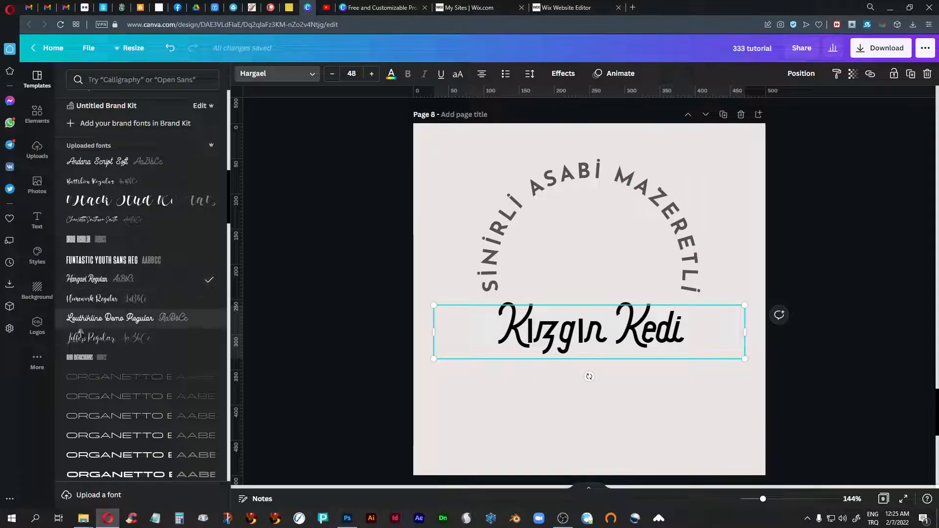
click(92, 339)
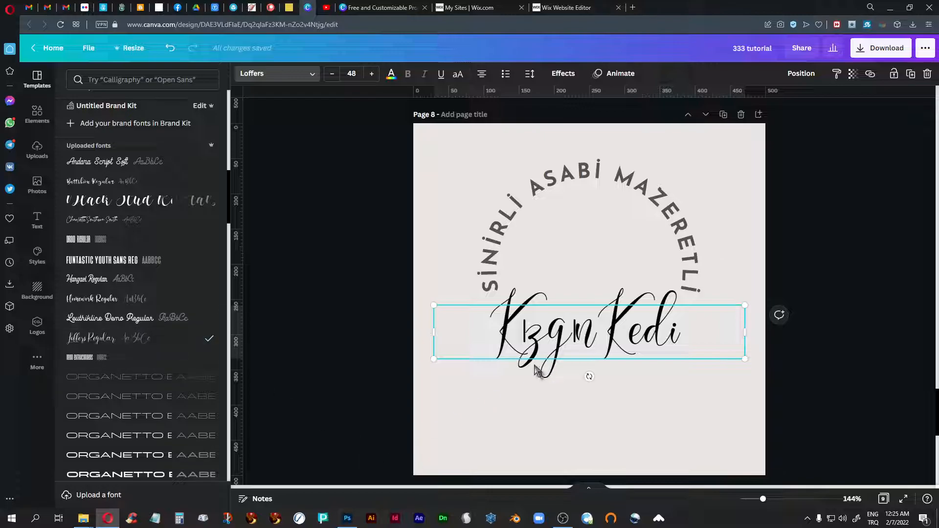
Replace both dotless "ı" letters in "Kızgın" with dotted "i" so the text reads "Kizgin Kedi".
double_click(528, 338)
click(526, 339)
key(BackSpace)
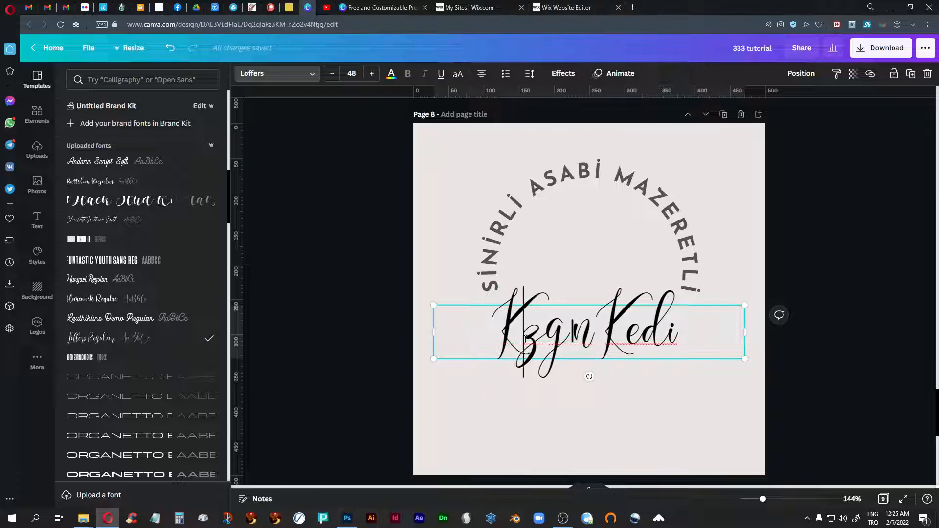
text(i)
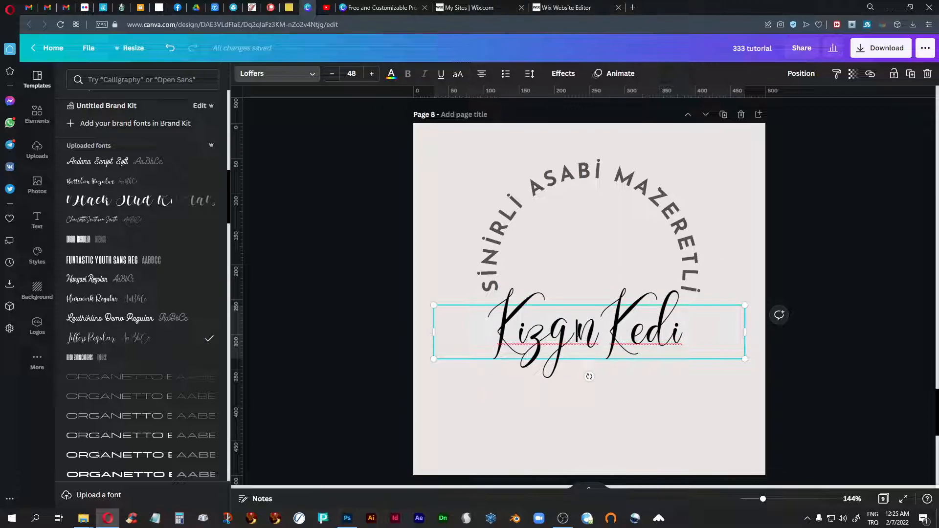
click(573, 341)
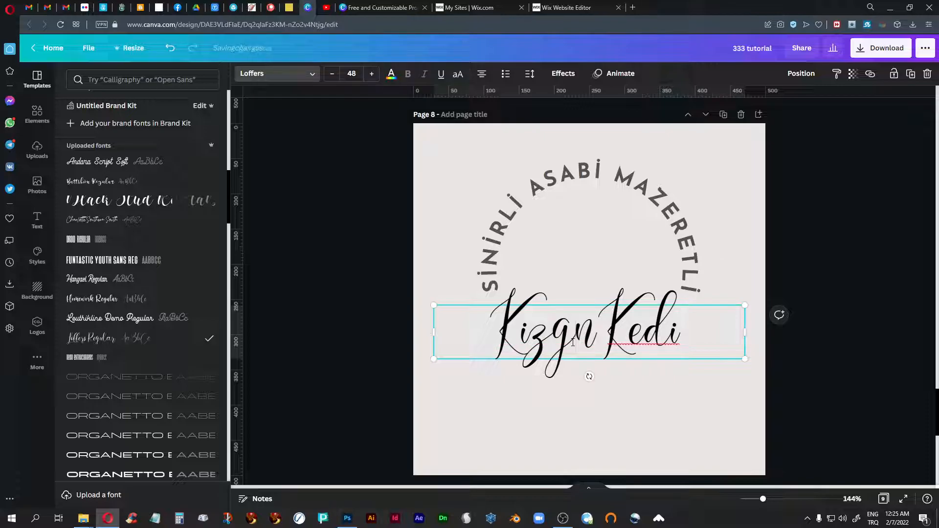
text(i)
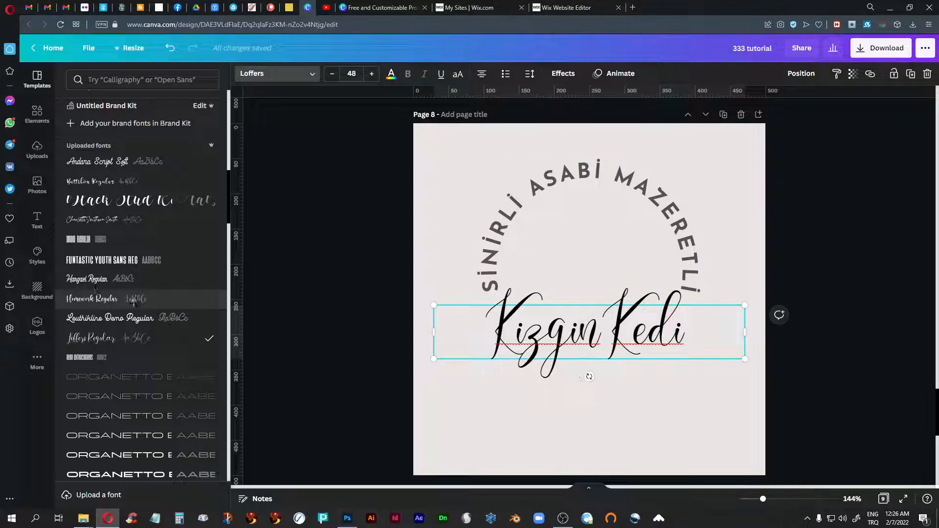
key(Escape)
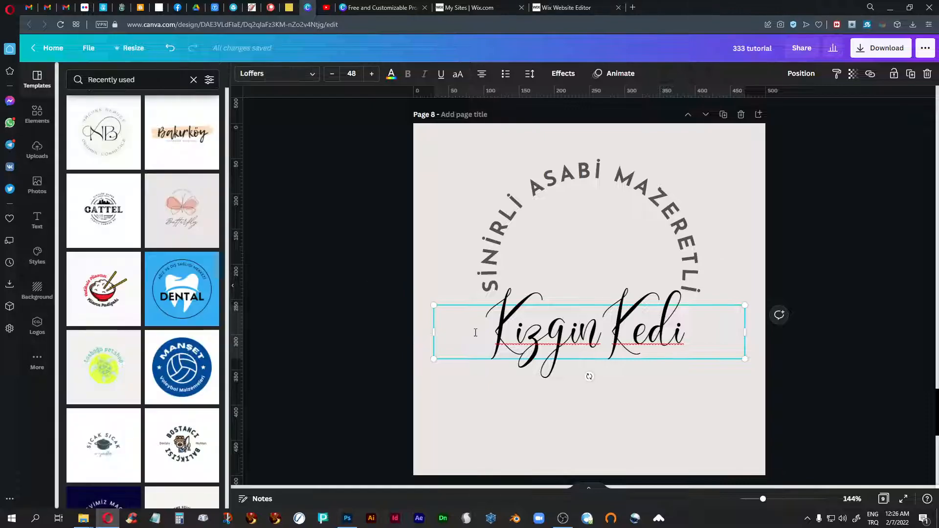
click(446, 235)
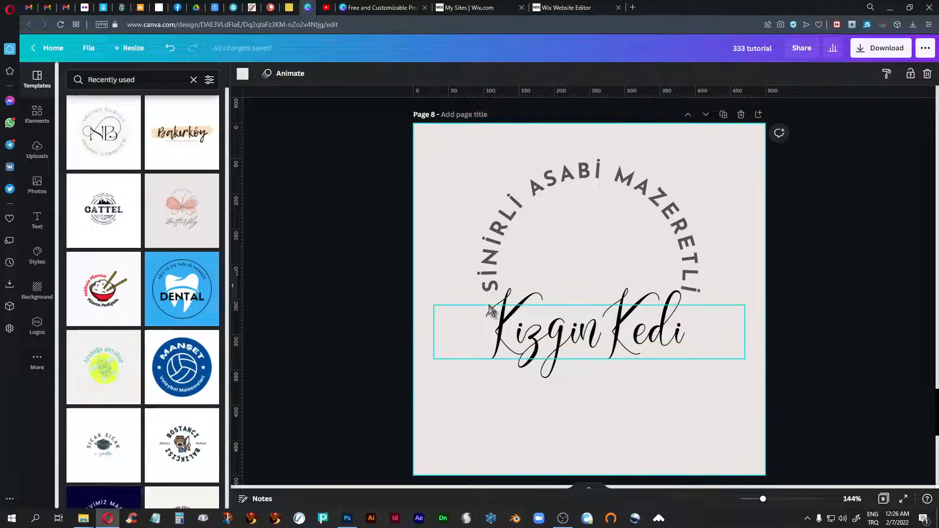
Change both dotted "i" letters in "Kizgin" back to dotless "ı" so the text reads "Kızgın Kedi".
click(514, 320)
double_click(514, 315)
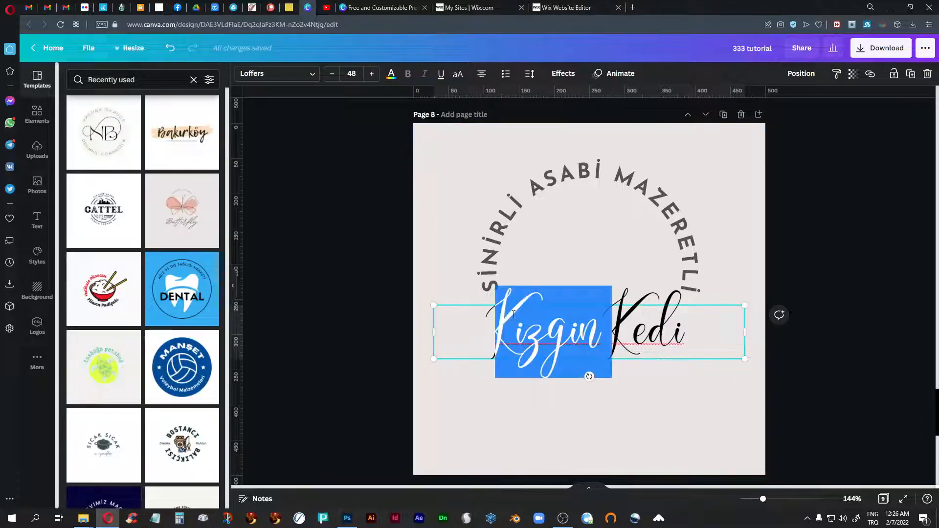
click(519, 335)
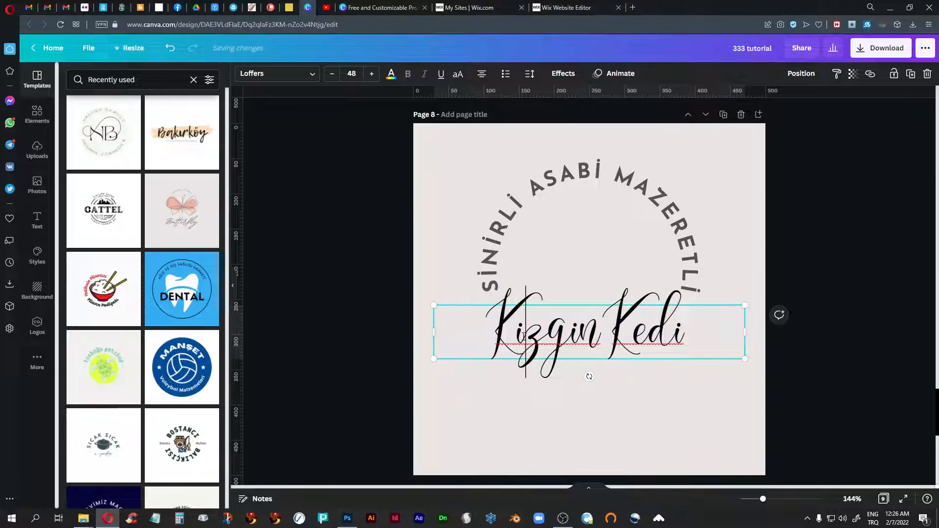
key(BackSpace)
text(ı)
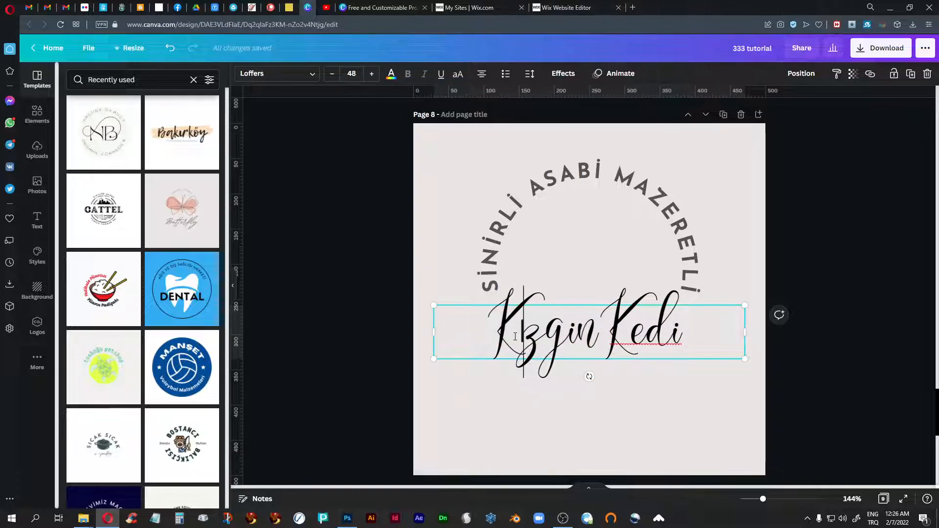
click(579, 337)
key(BackSpace)
click(631, 413)
Try Andara Script, The Cape Hall and Stint Ultra Expanded on "Kızgın Kedi", and shrink the text to about font size 34.1.
click(616, 348)
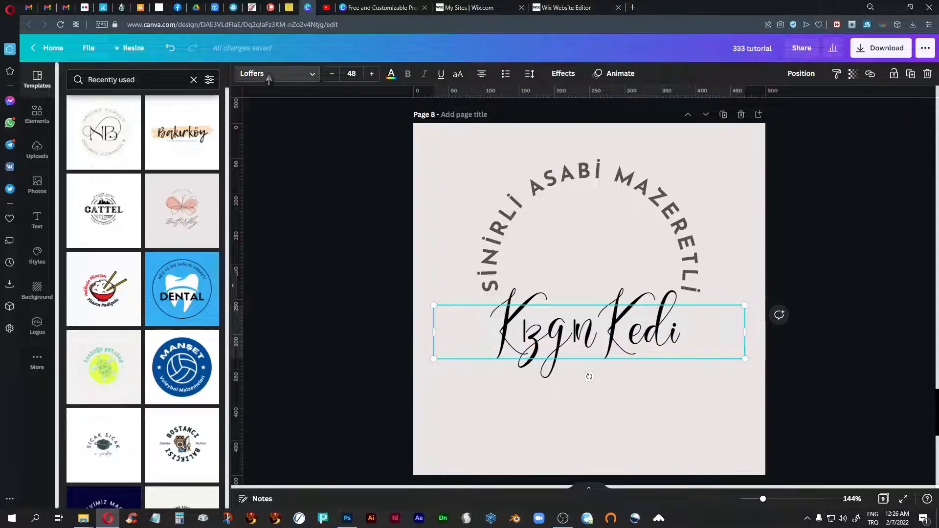
click(268, 79)
scroll(155, 297, up, 2)
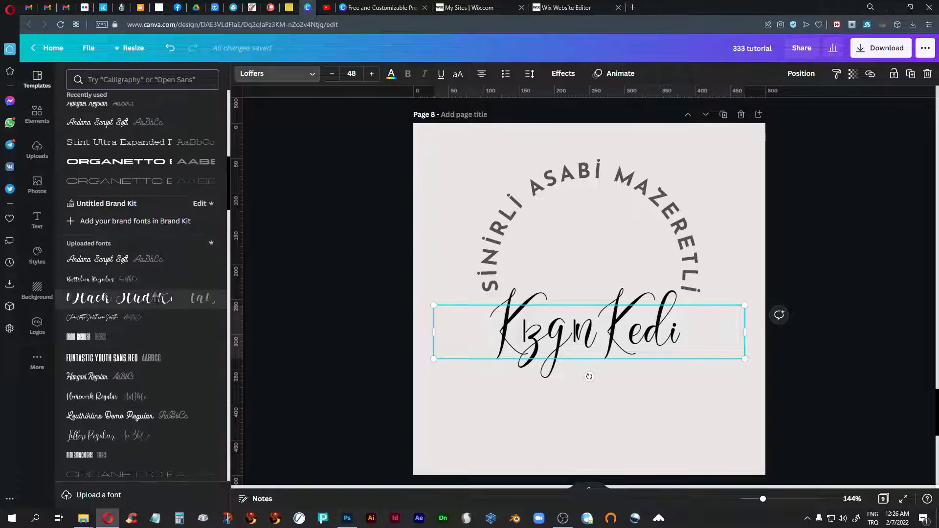
click(103, 264)
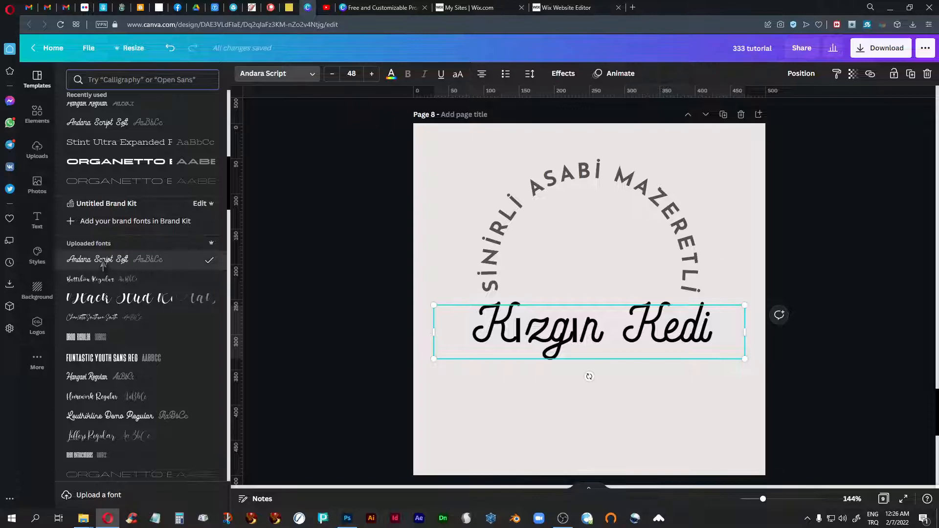
scroll(127, 343, down, 7)
scroll(127, 346, down, 3)
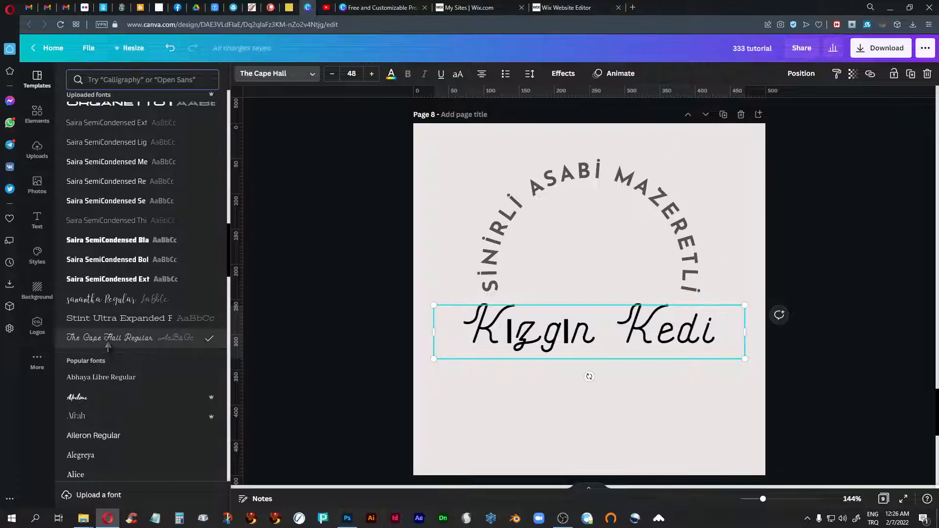
click(109, 323)
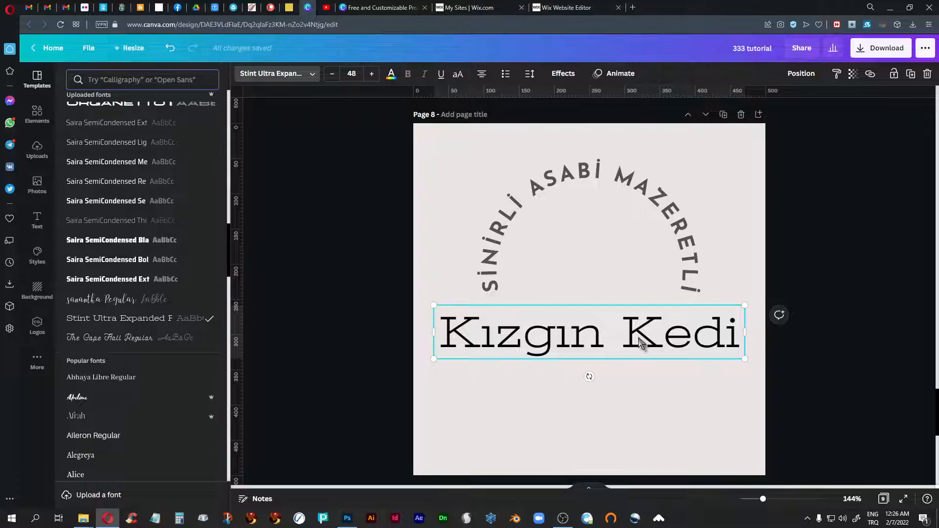
drag(746, 361, 699, 353)
Set the "Kızgın Kedi" text in Bukhari Script and enlarge it to about font size 41.8.
scroll(109, 309, down, 3)
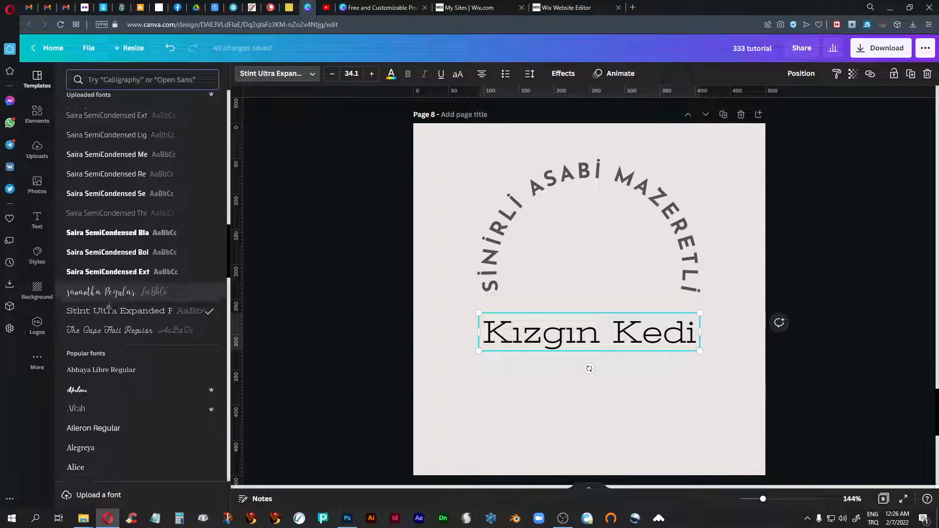
scroll(109, 309, down, 4)
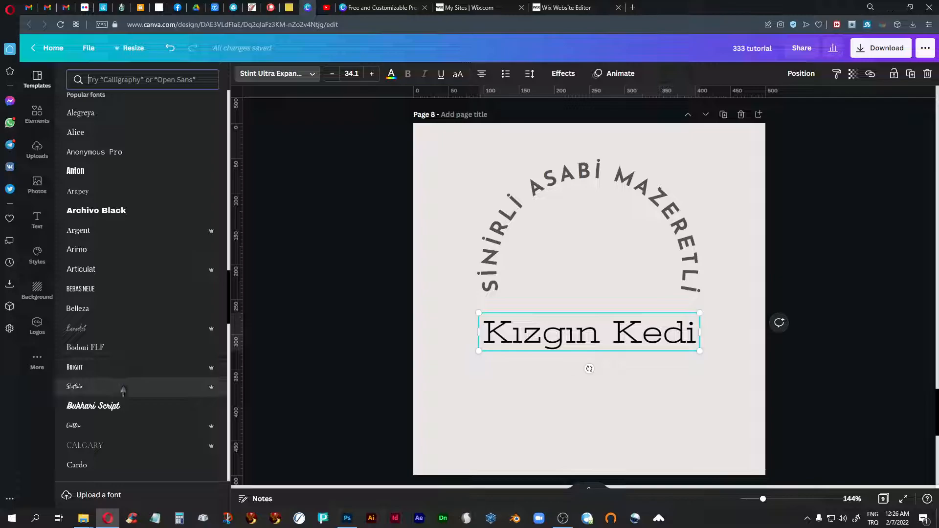
scroll(122, 389, down, 1)
click(107, 364)
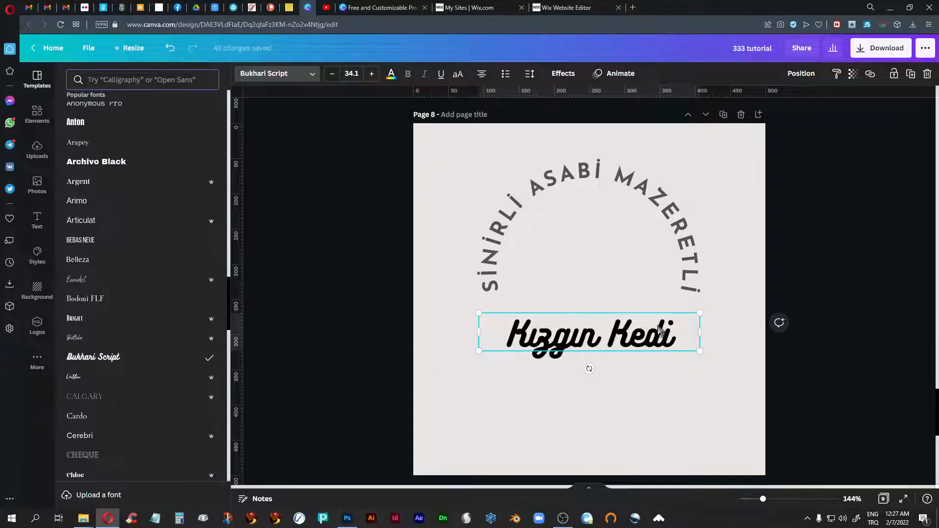
drag(700, 351, 724, 366)
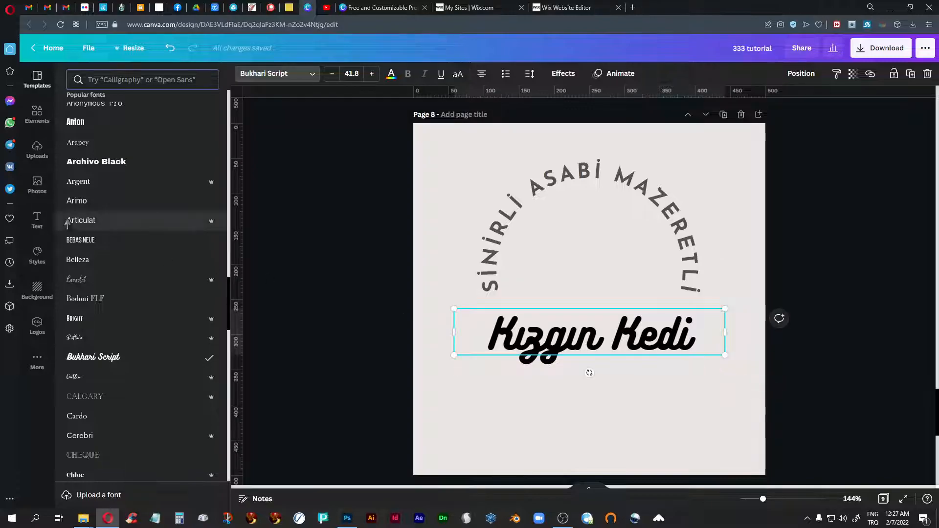
Add the uploaded black cat face with pointed ears and round eyes to page 8, and scale it down.
click(37, 149)
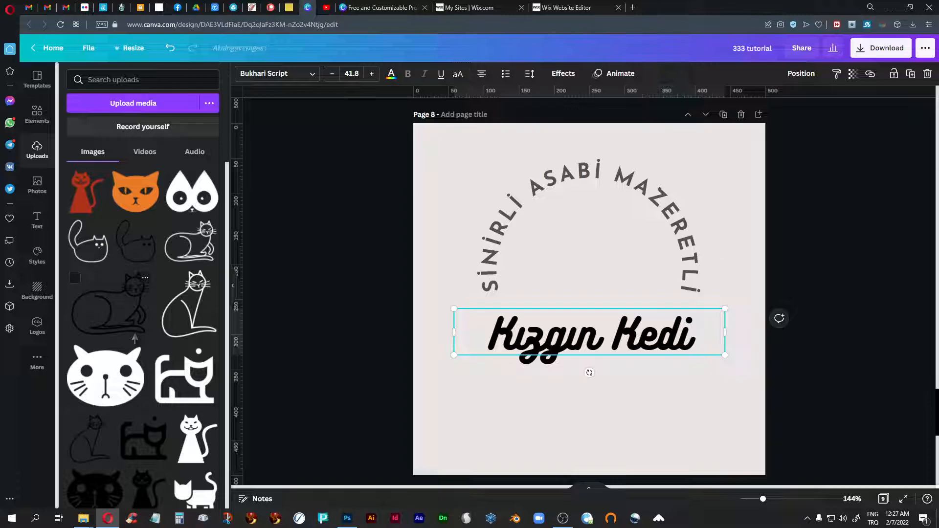
scroll(154, 315, down, 3)
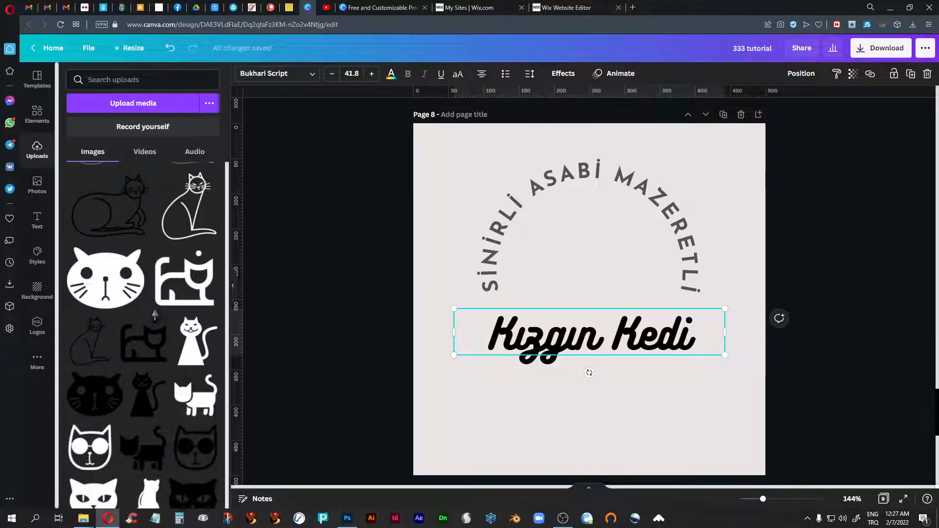
scroll(155, 315, down, 3)
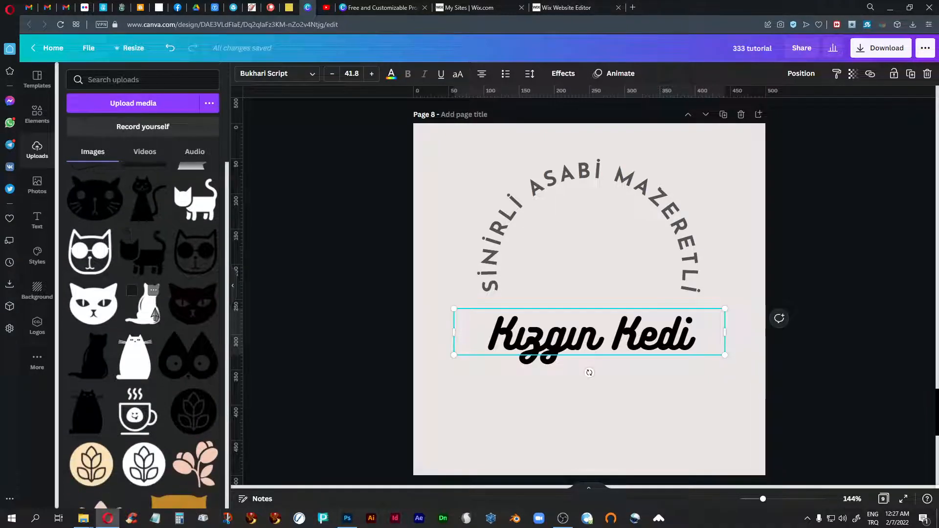
click(191, 362)
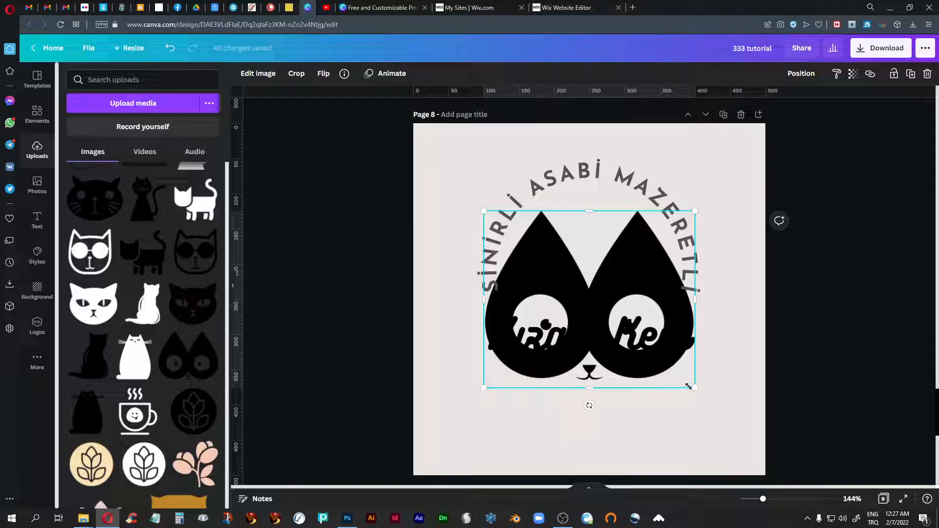
drag(695, 389, 656, 356)
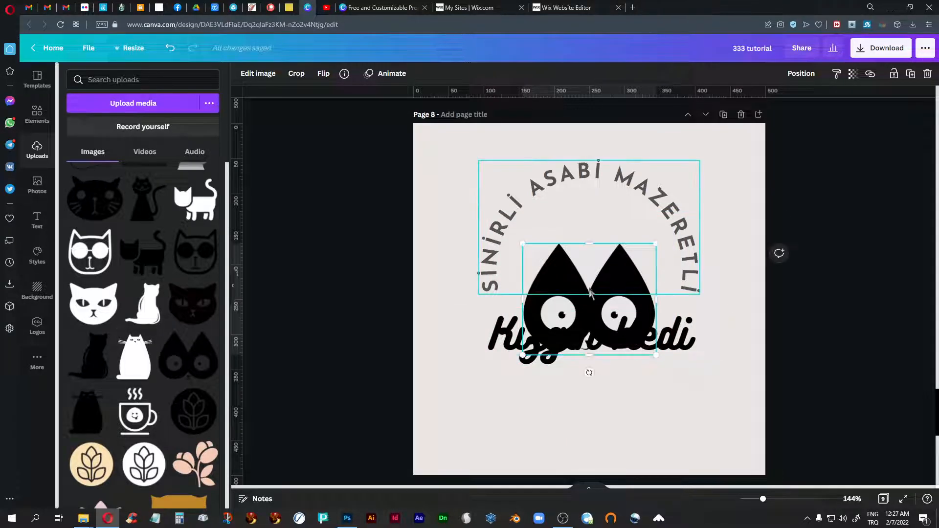
Move the cat face up inside the curved text, and shrink "Kızgın Kedi" to about font size 34.1 just below it.
drag(646, 306, 646, 257)
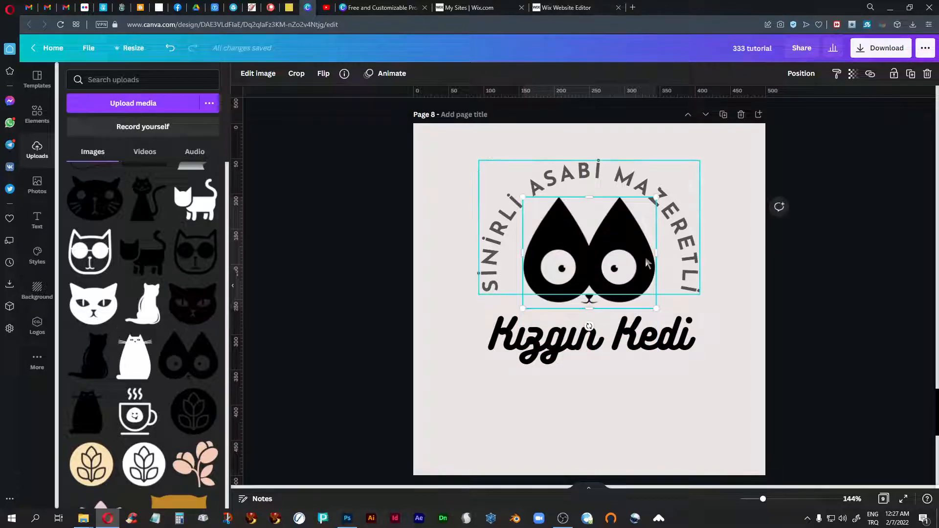
click(709, 394)
click(635, 345)
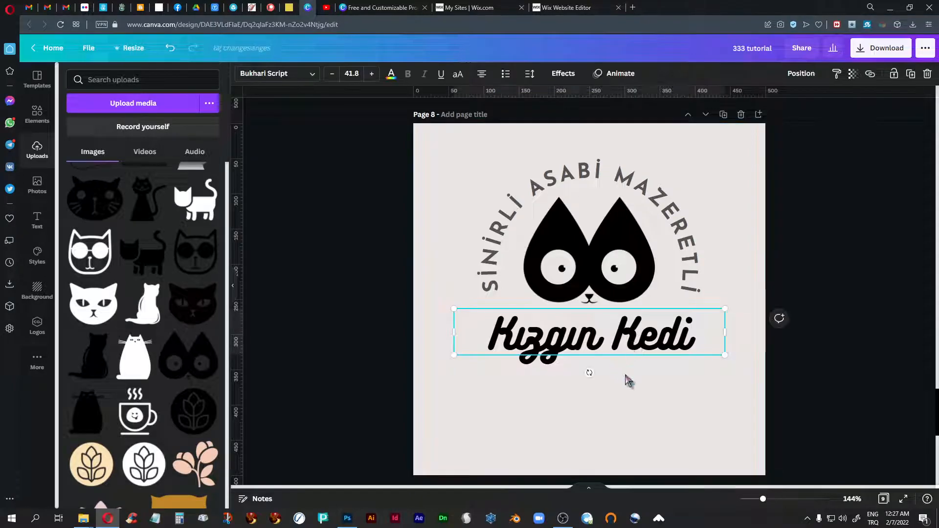
drag(724, 309, 703, 322)
drag(611, 351, 608, 357)
Scale the cat face slightly smaller and centre it between the curved text and "Kızgın Kedi".
click(611, 297)
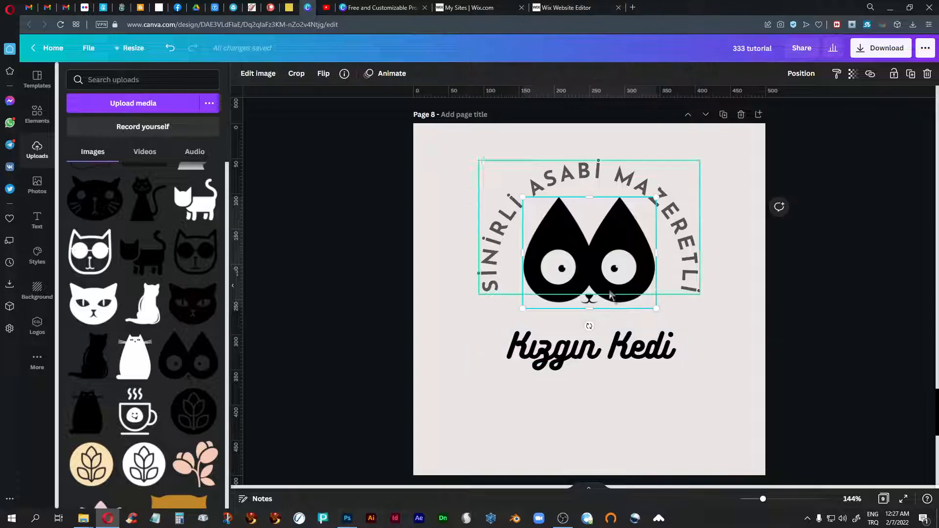
drag(610, 297, 658, 325)
click(584, 411)
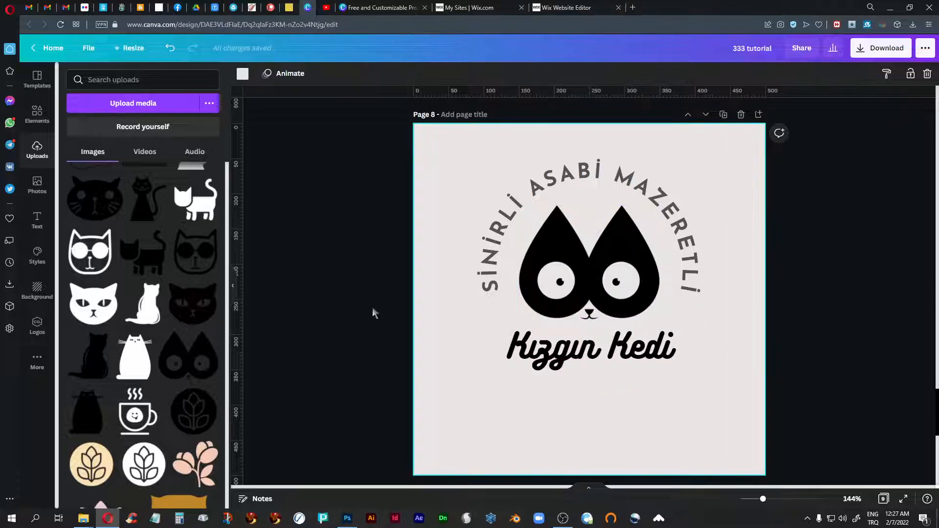
click(619, 315)
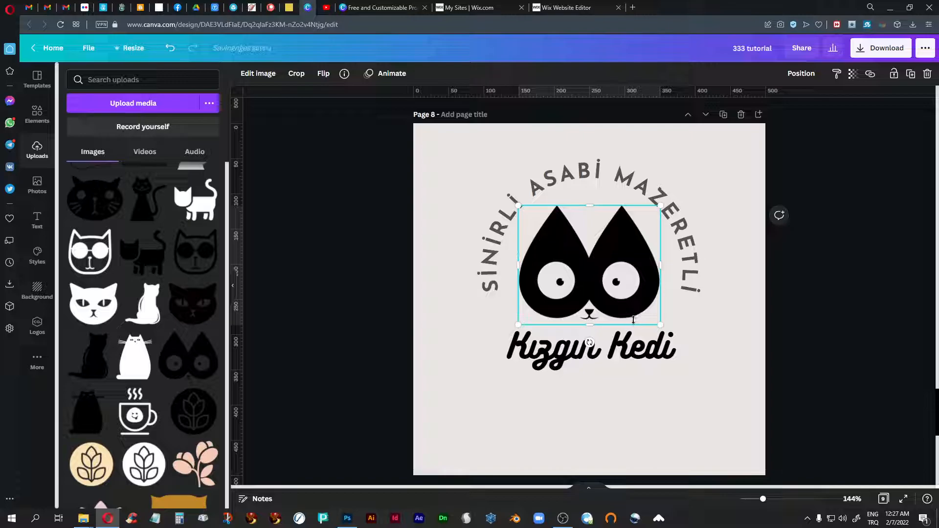
drag(655, 320, 651, 318)
drag(605, 296, 605, 299)
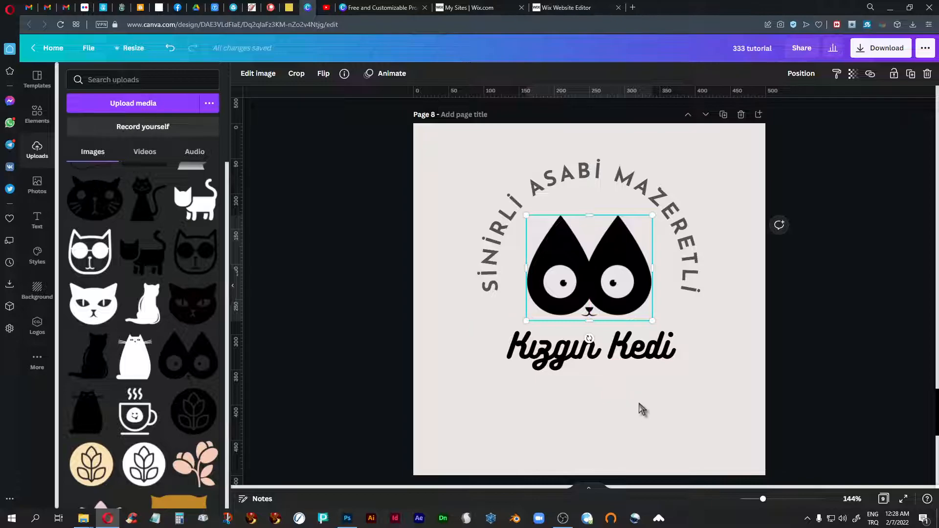
Recolour the "Kızgın Kedi" text from black to the very dark grey among the document colours.
click(573, 357)
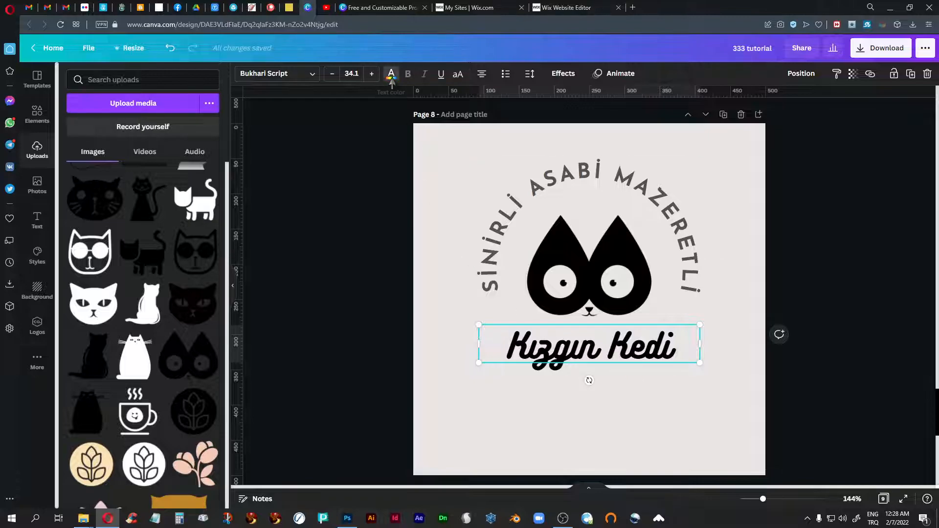
click(392, 76)
click(78, 367)
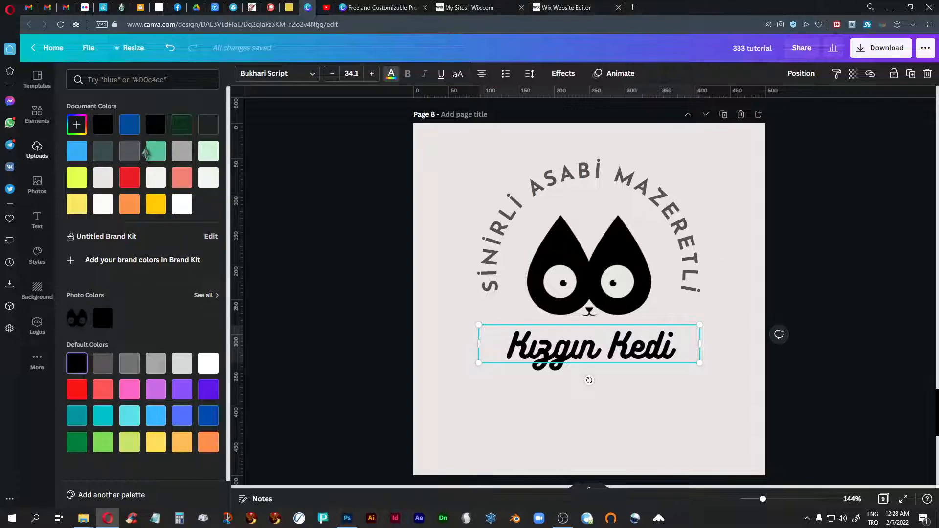
click(208, 126)
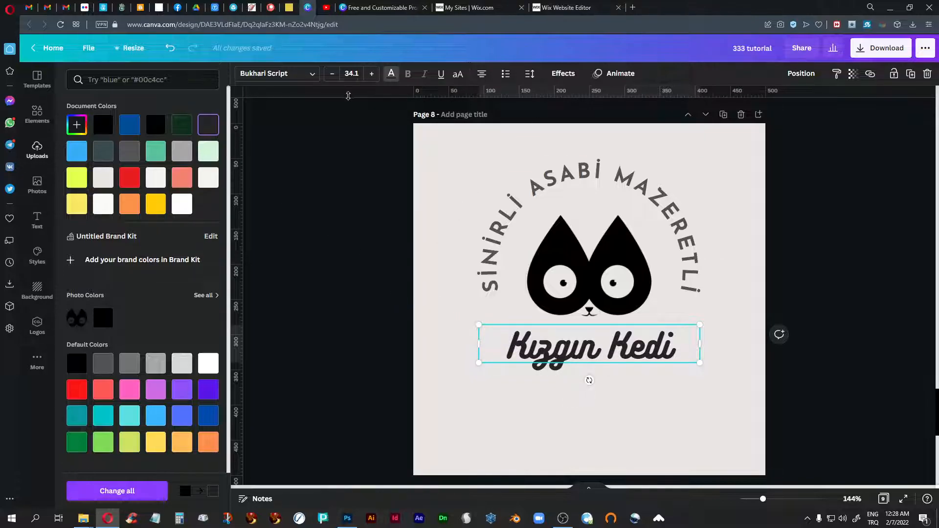
Try font size 36.1 on the "Kızgın Kedi" text, and return it to 34.1.
click(372, 73)
click(372, 73)
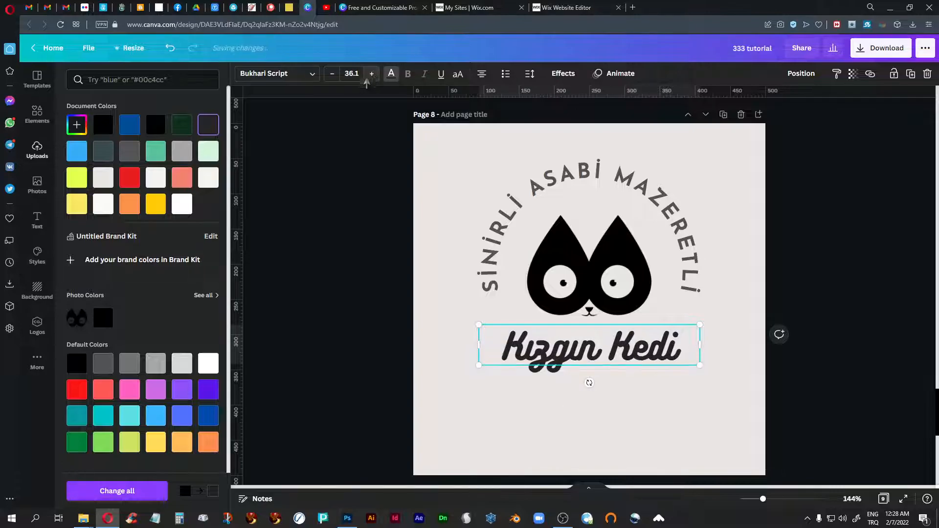
click(332, 74)
click(332, 74)
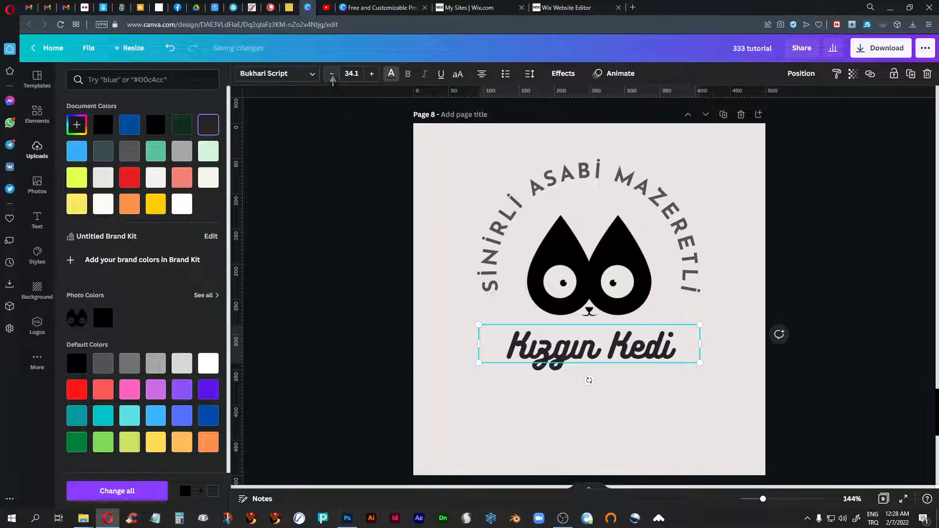
Set the letter spacing of the "Kızgın Kedi" text to 16.
click(531, 74)
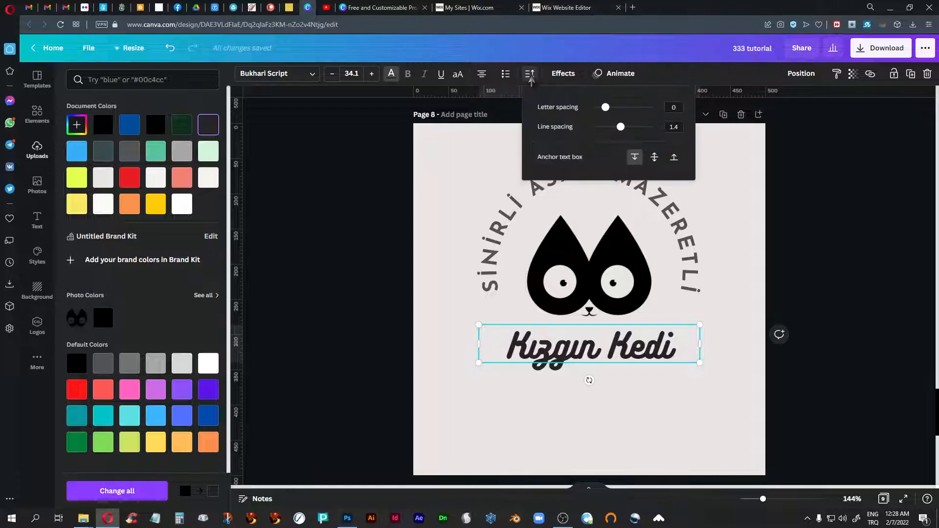
mouse_move(605, 107)
mouse_down()
mouse_move(614, 109)
mouse_move(606, 109)
mouse_up()
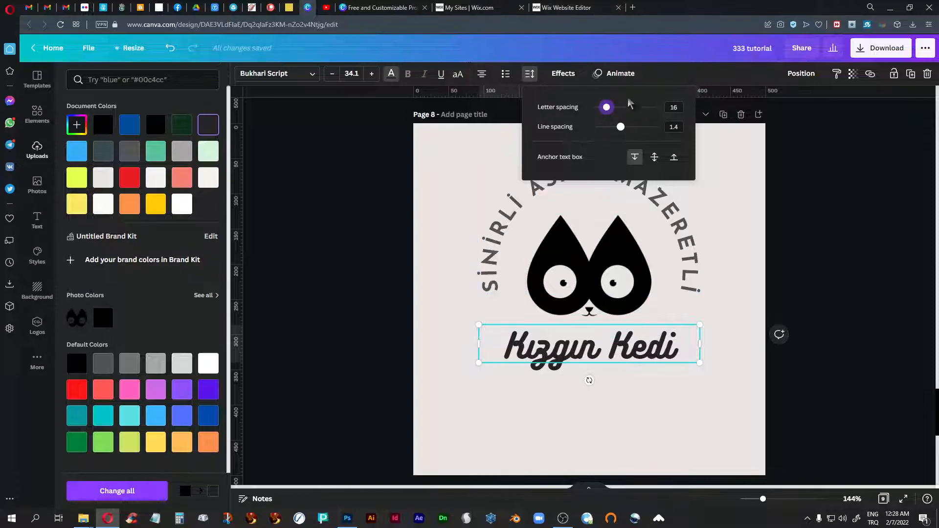
drag(609, 114, 606, 115)
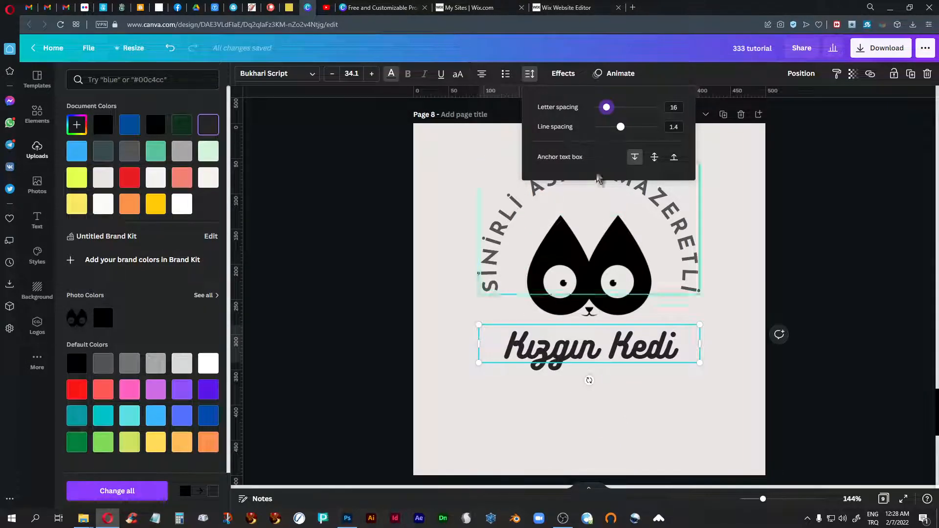
click(733, 77)
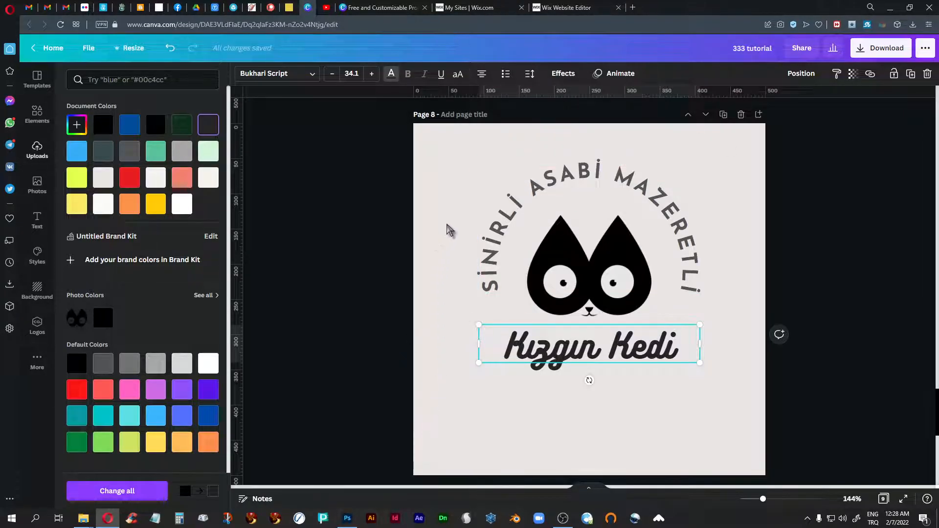
Try underlining the "Kızgın Kedi" text, and remove the underline again.
click(440, 75)
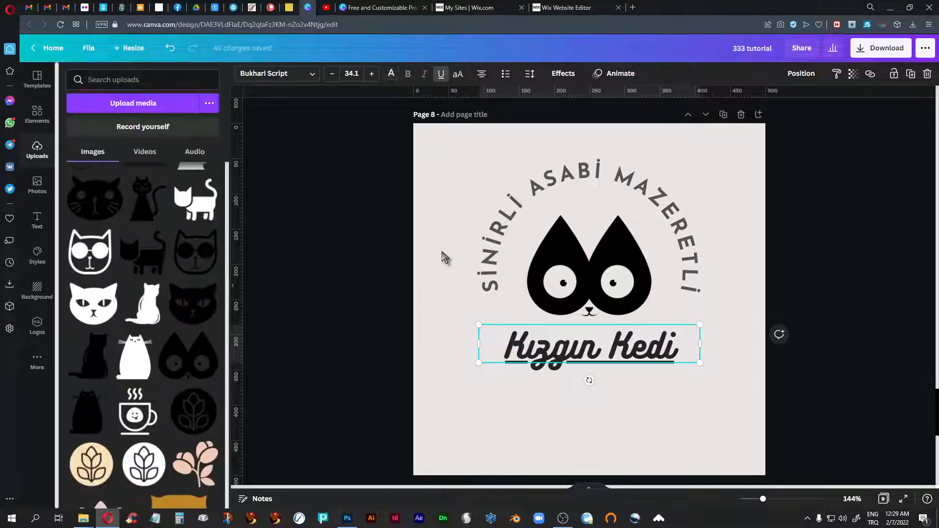
click(758, 315)
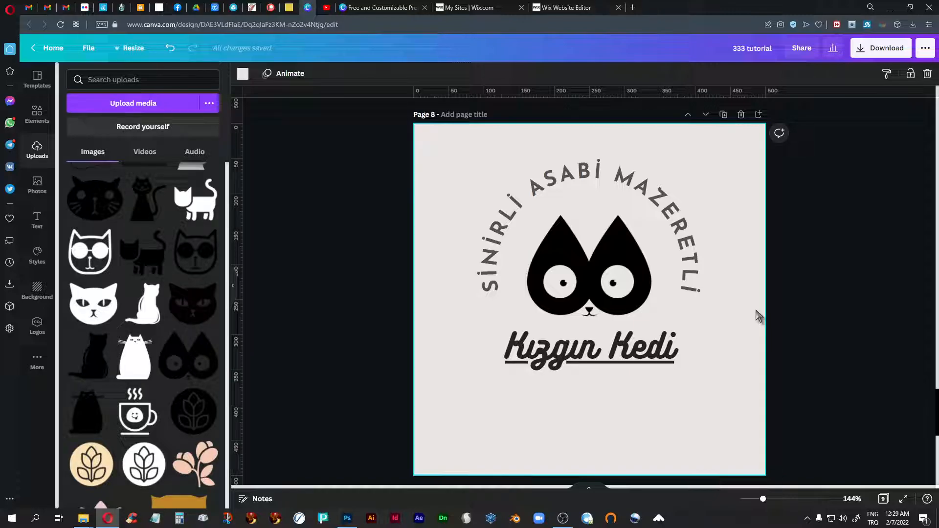
click(592, 349)
click(440, 75)
click(359, 250)
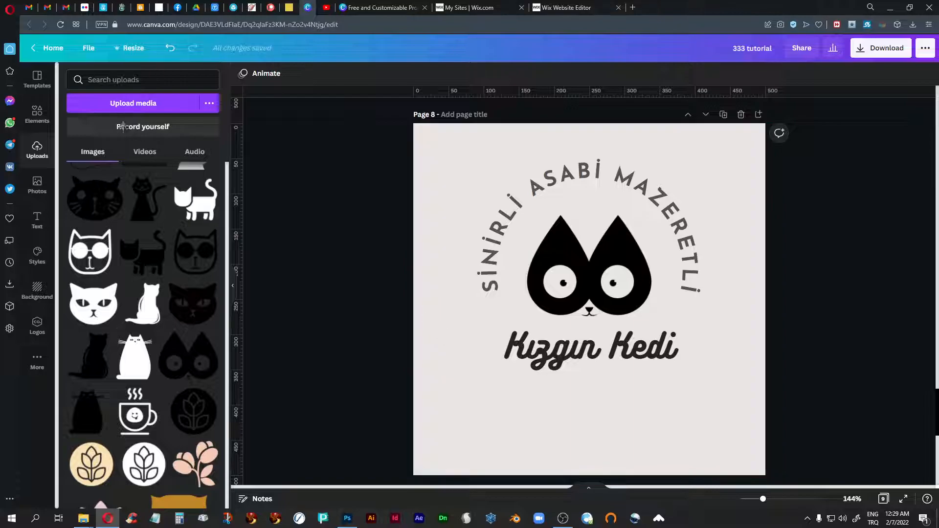
Look through the graphics and the lines and shapes, and place a line with bar ends between the cat face and "Kızgın Kedi".
click(37, 115)
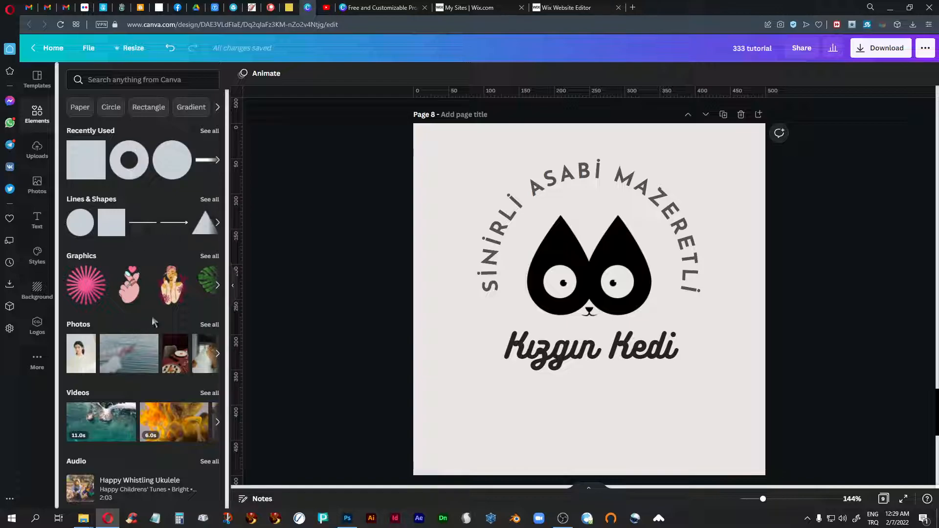
scroll(152, 316, down, 2)
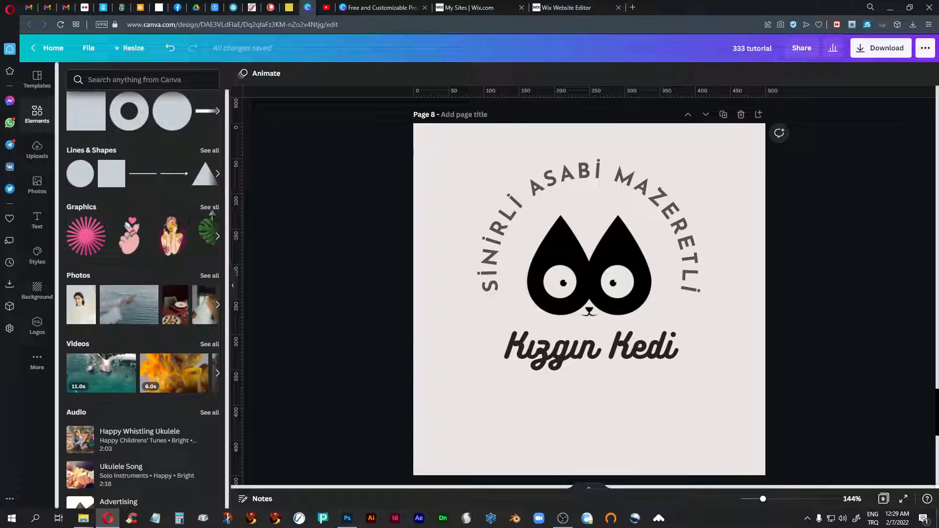
click(210, 208)
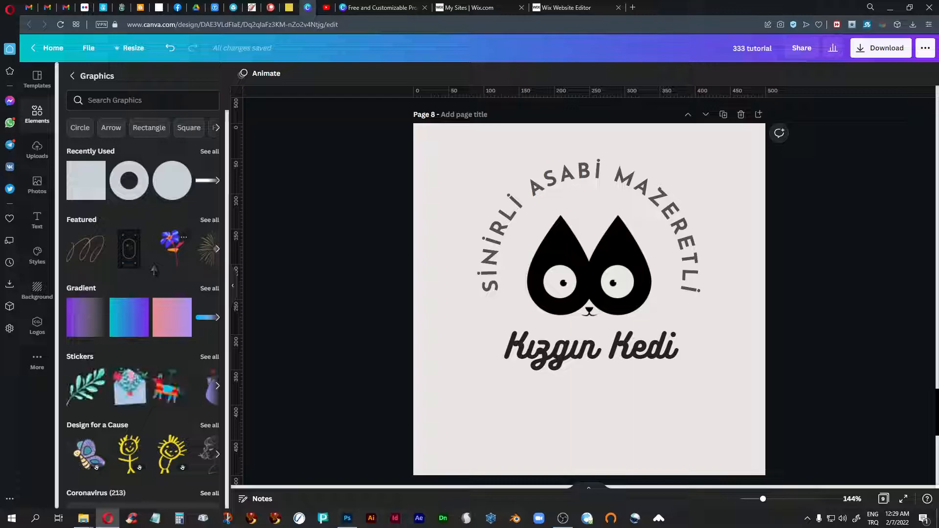
scroll(154, 269, down, 3)
scroll(155, 263, up, 3)
click(72, 76)
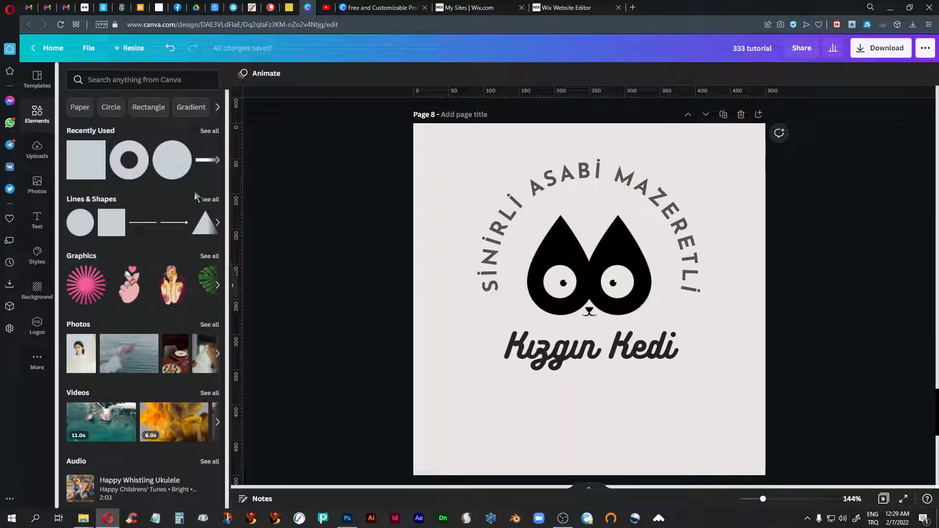
click(210, 199)
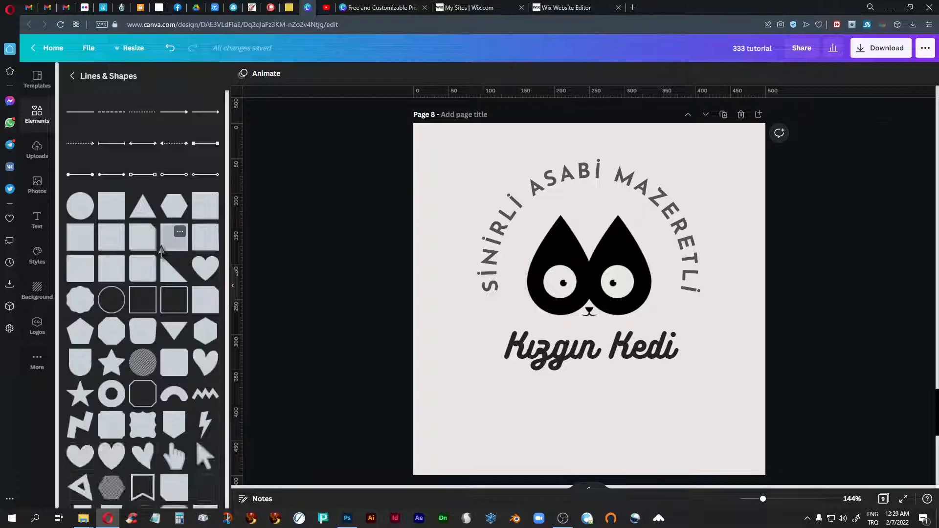
scroll(161, 251, down, 5)
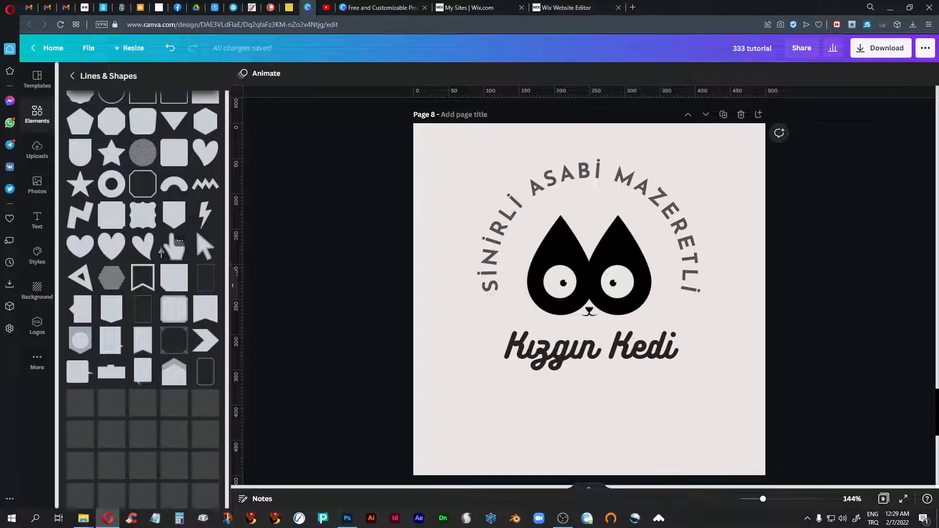
scroll(162, 252, up, 5)
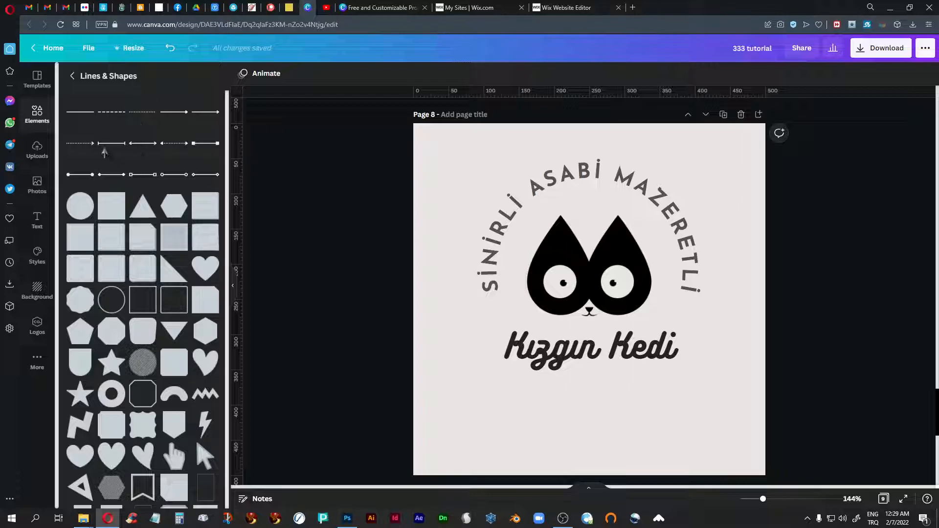
drag(108, 146, 490, 336)
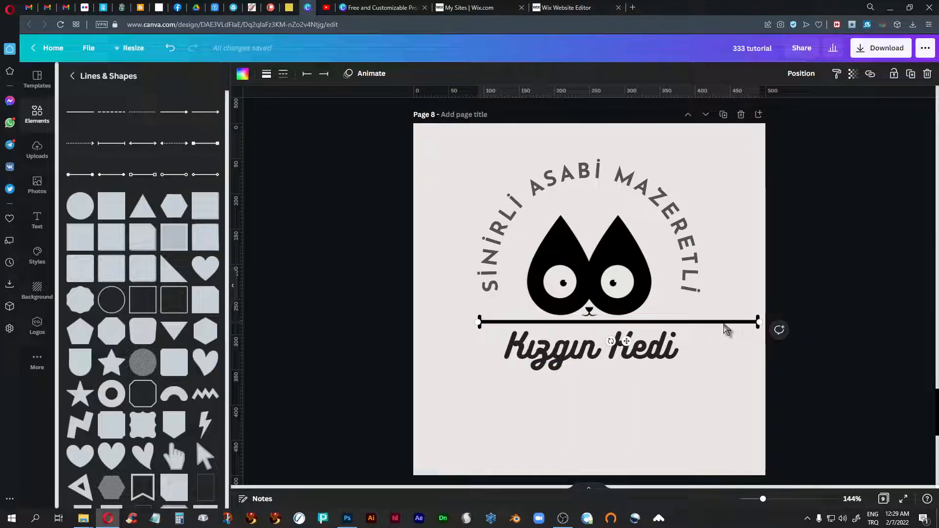
drag(724, 327, 705, 333)
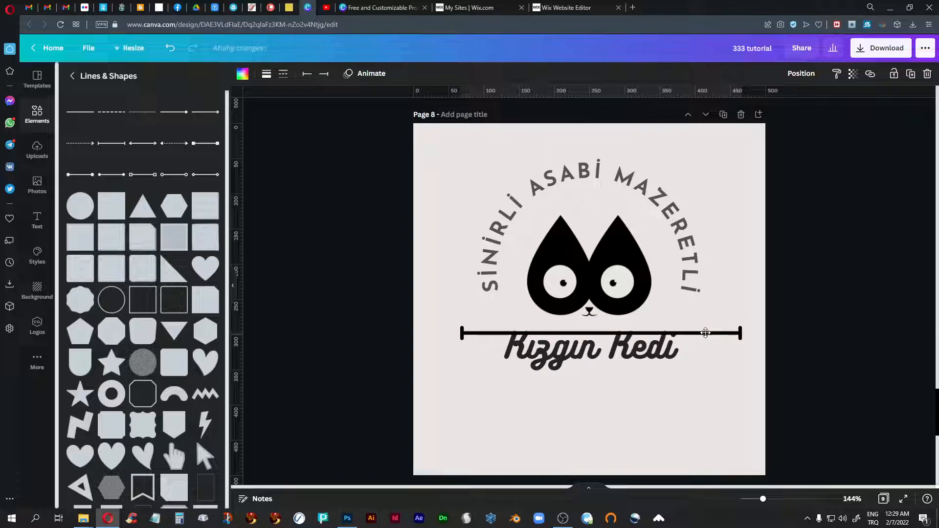
Reduce the line weight of the bar-ended line to 3.
click(267, 75)
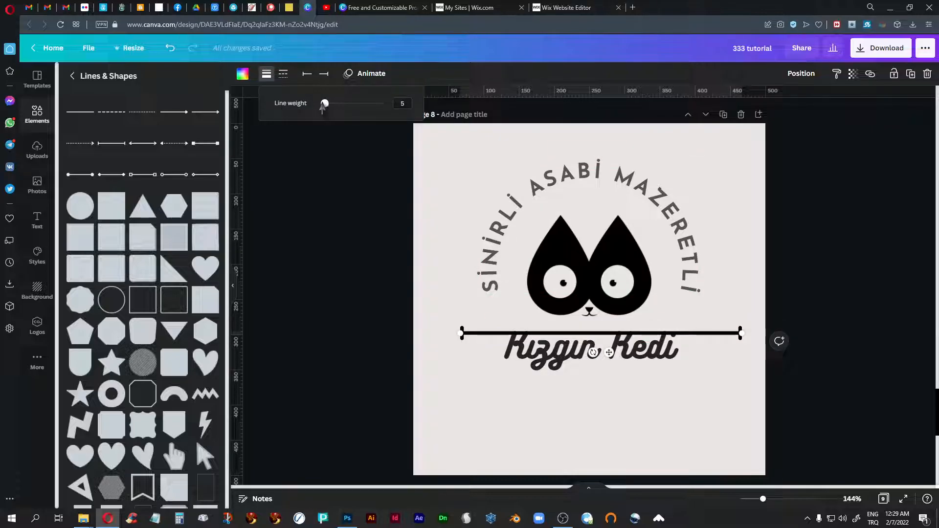
drag(324, 104, 322, 104)
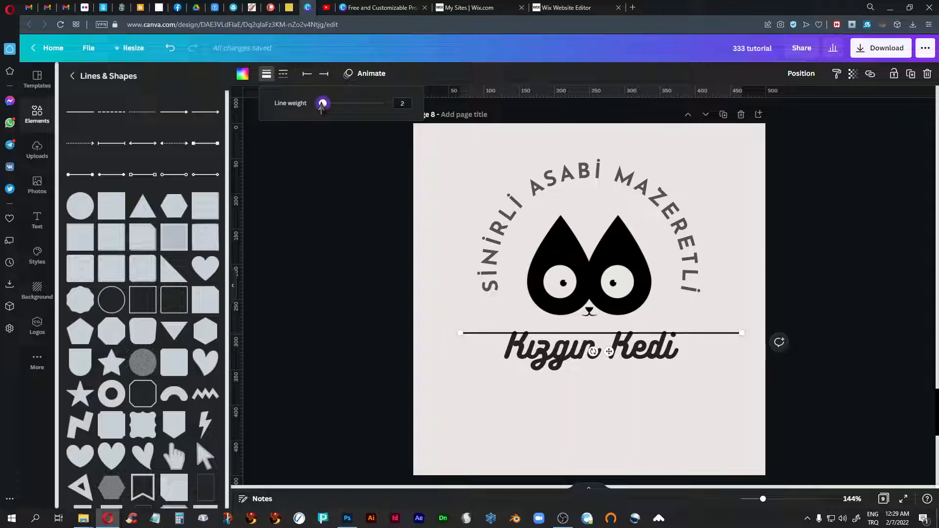
drag(322, 104, 324, 104)
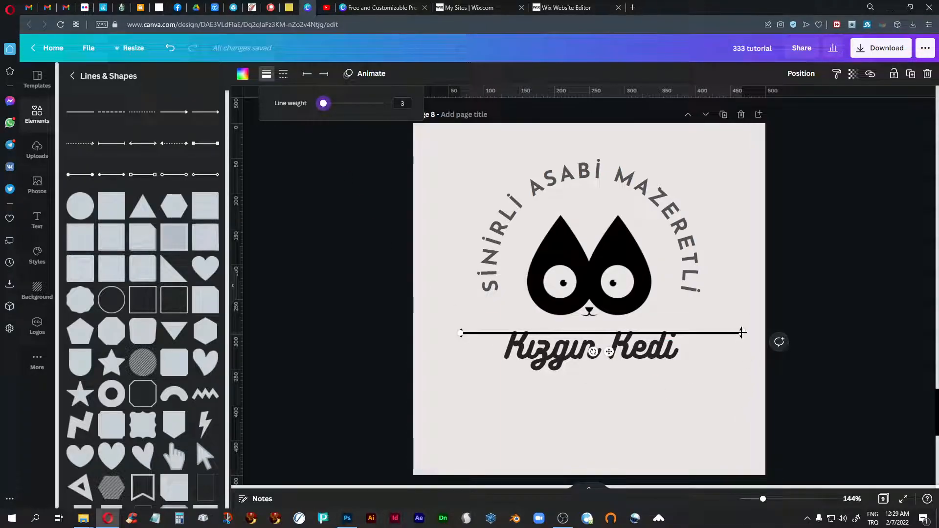
Shorten the bar-ended line to roughly the width of "Kızgın Kedi" and centre it beneath the cat face.
drag(742, 333, 662, 332)
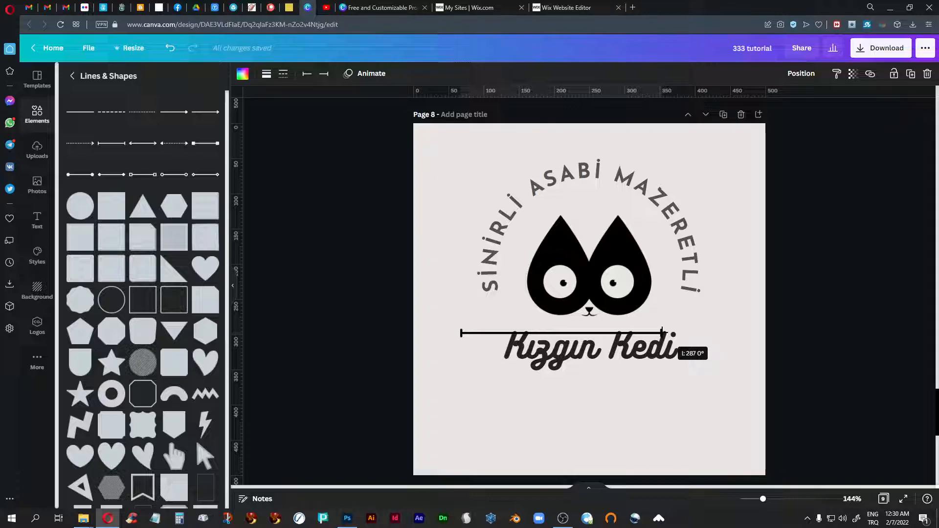
mouse_move(662, 332)
mouse_down()
mouse_move(661, 290)
mouse_move(661, 333)
mouse_move(652, 331)
mouse_up()
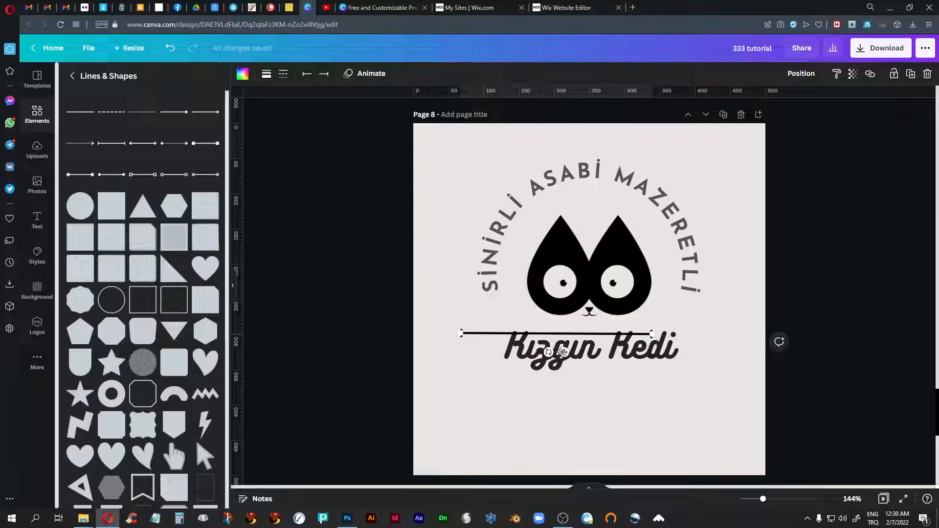
drag(562, 352, 631, 368)
Shrink the "Kızgın Kedi" text to font size 28 and centre it just below the line.
click(631, 354)
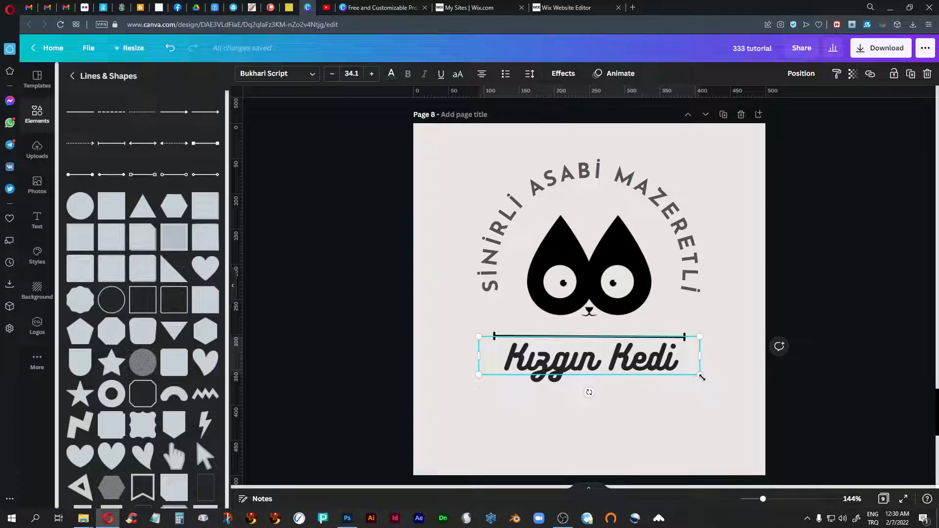
drag(702, 377, 679, 373)
drag(612, 349, 613, 351)
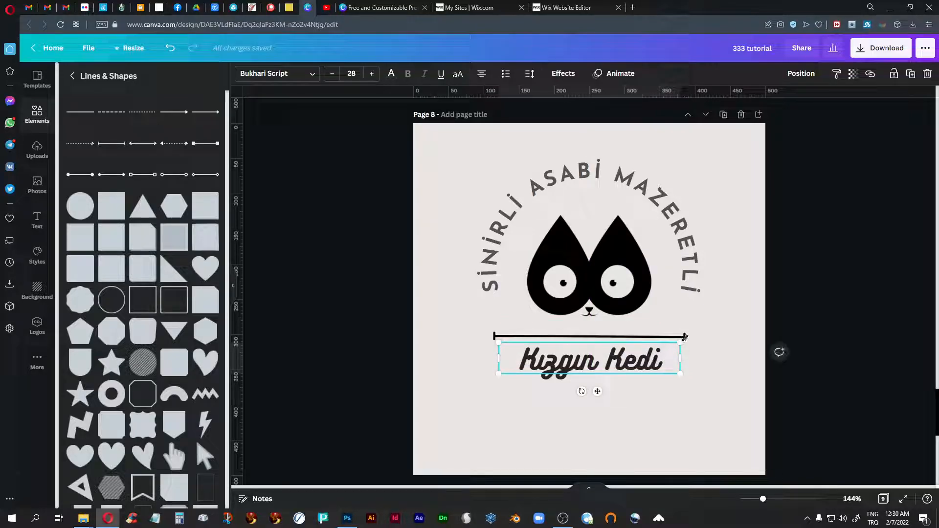
Move the divider line up slightly from "Kızgın Kedi" and change both of its ends to filled diamonds.
click(700, 332)
click(682, 336)
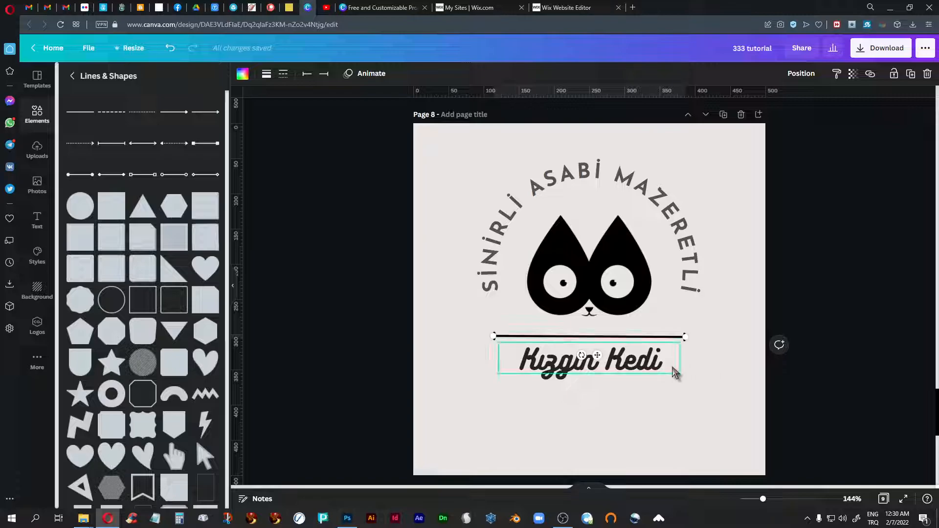
drag(599, 354, 598, 350)
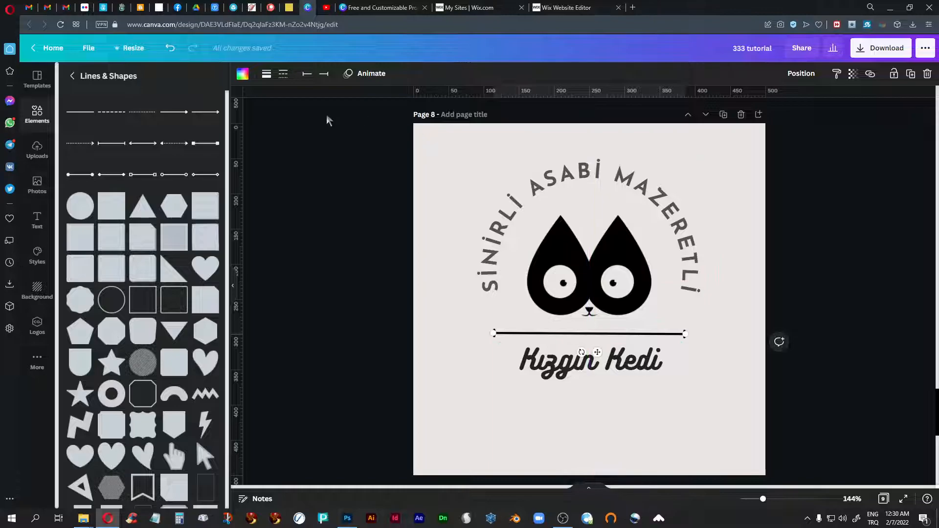
click(310, 76)
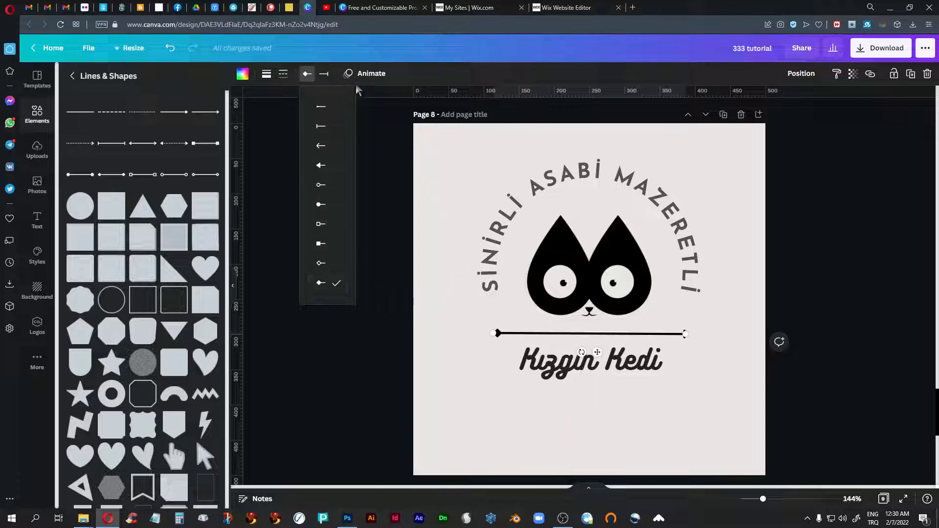
click(324, 74)
click(335, 283)
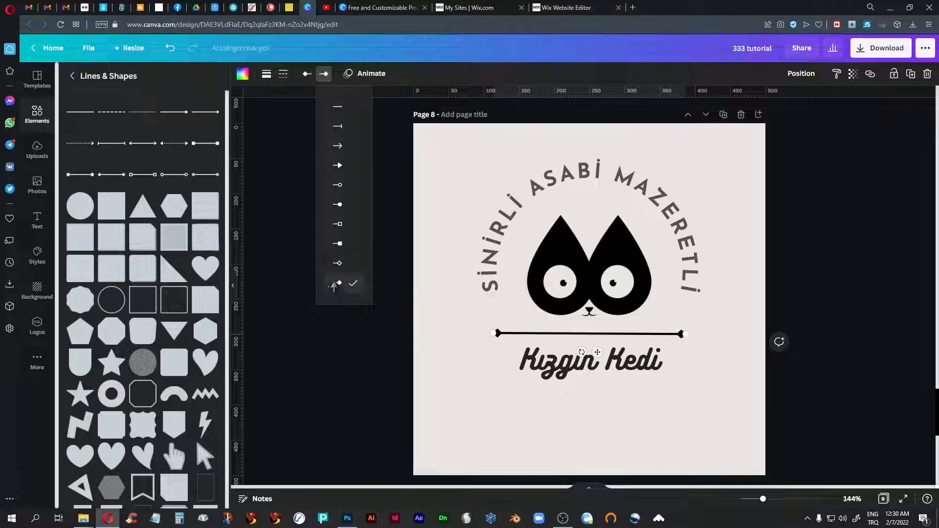
click(436, 351)
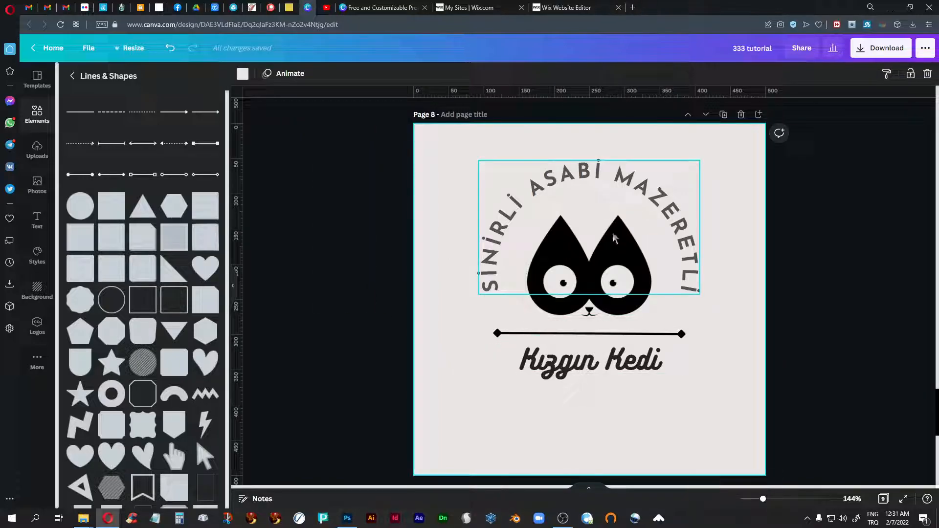
Enlarge the "Kızgın Kedi" text to font size 34.1, keeping it centred beneath the cat face.
click(620, 369)
drag(680, 372, 699, 387)
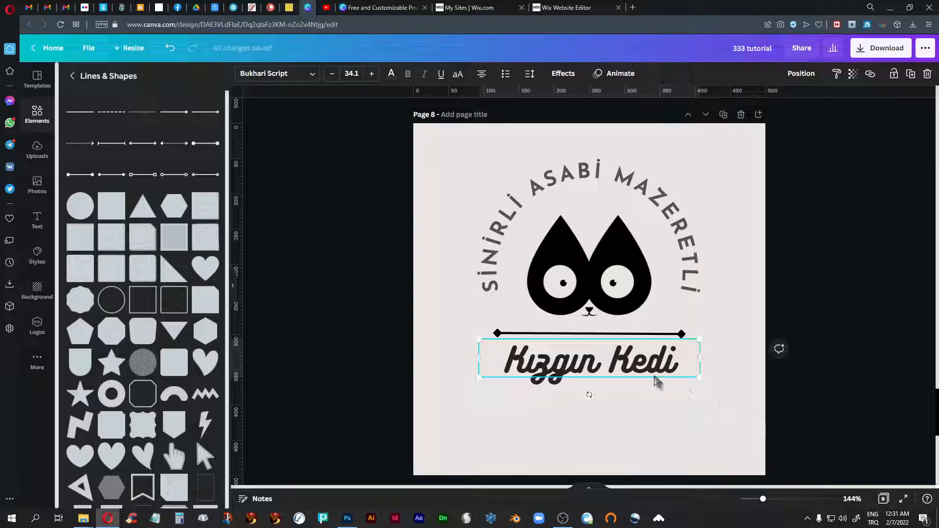
Lengthen the diamond-ended line beyond the width of "Kızgın Kedi", make it level and centre it beneath the cat face.
click(661, 335)
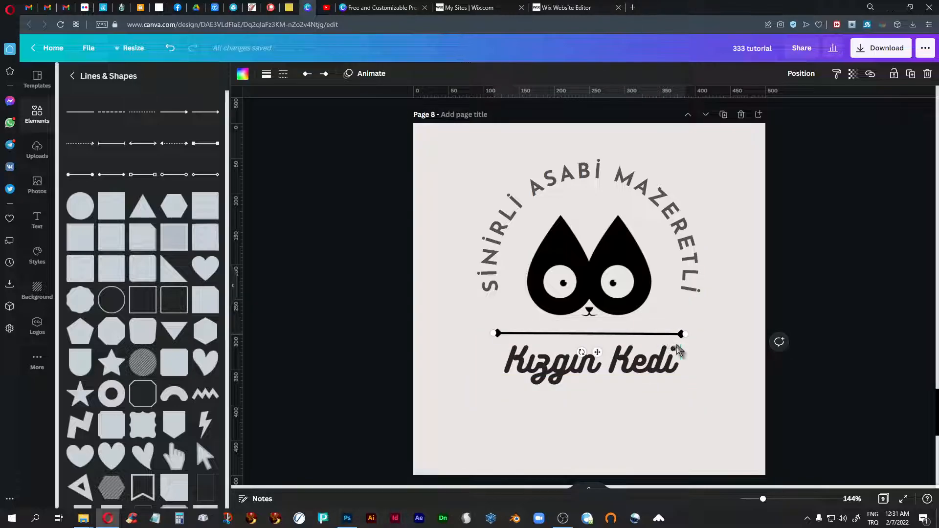
drag(687, 335, 741, 333)
drag(741, 332, 740, 332)
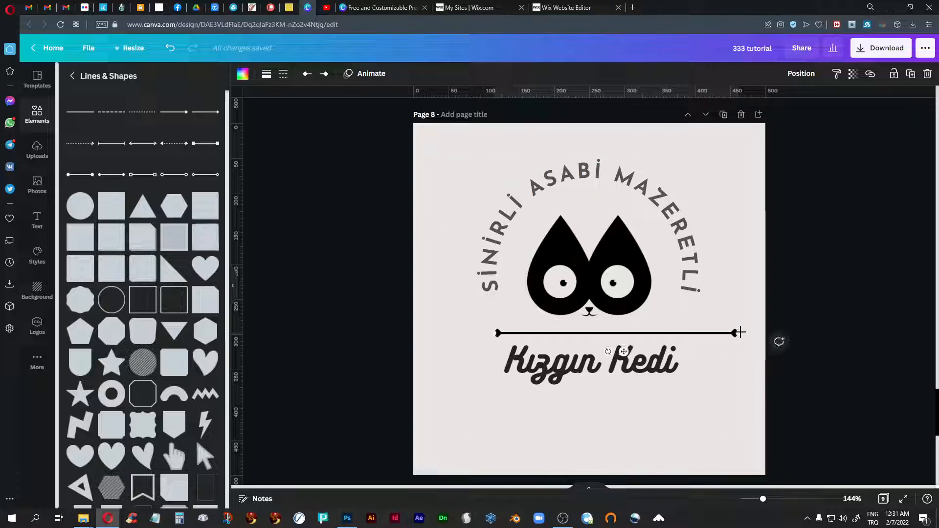
drag(626, 349, 595, 350)
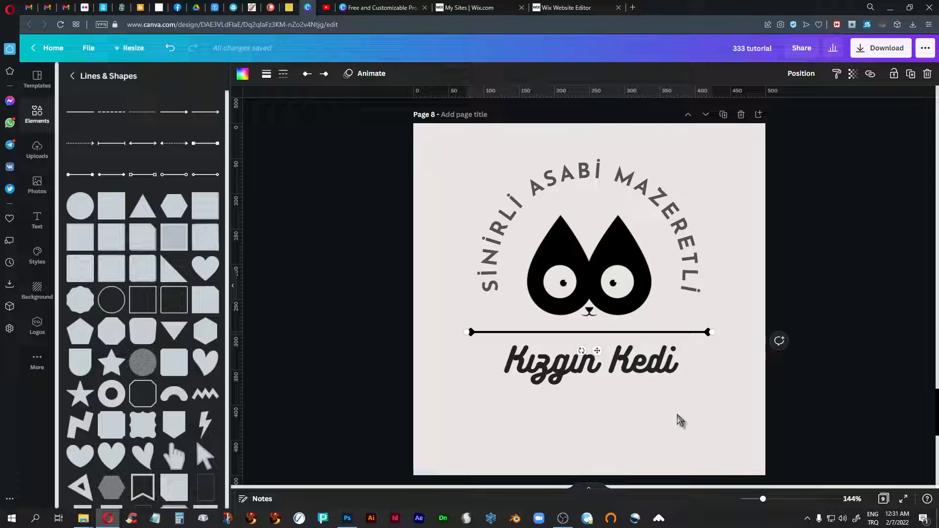
Delete the divider line and move the "Kızgın Kedi" text up until it sits just below the cat face.
key(Delete)
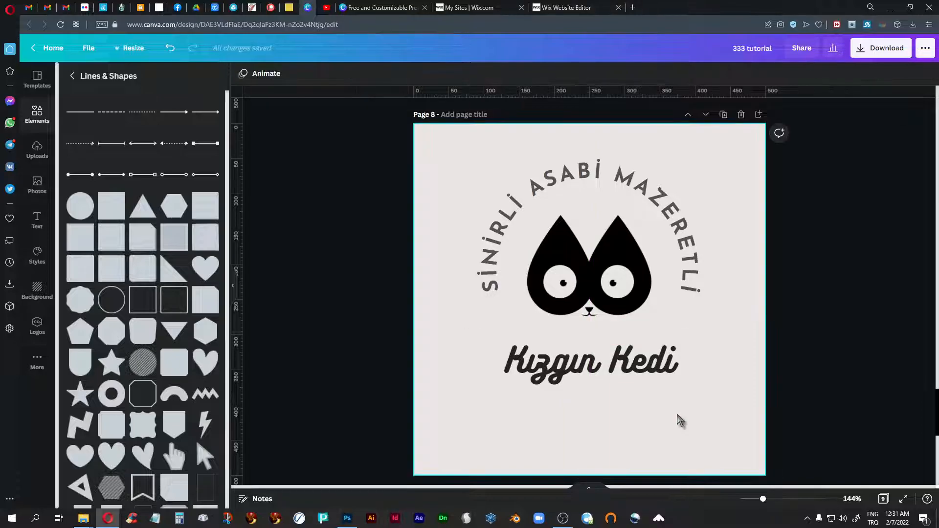
click(573, 360)
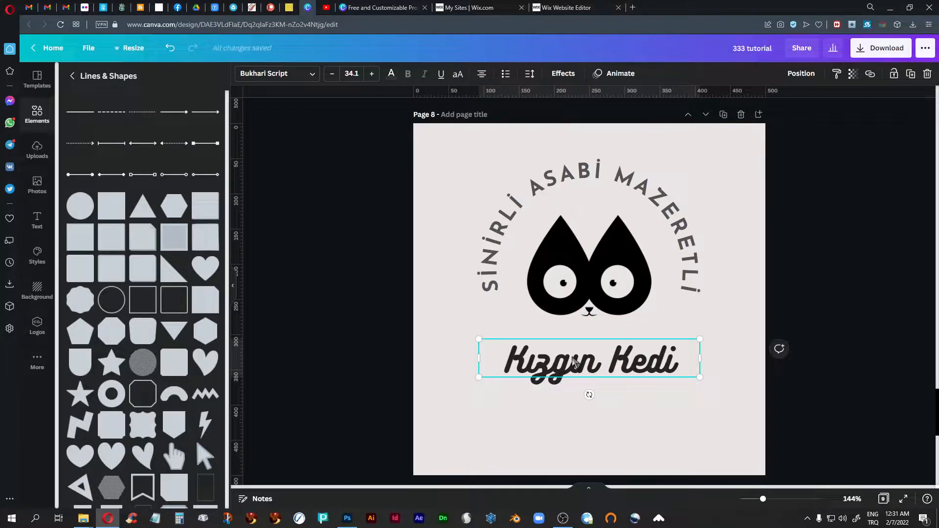
key(Up)
key(Up)
key(Up)
key(Up)
key(Up)
key(Up)
key(Up)
key(Up)
key(Up)
key(Up)
key(Up)
key(Up)
key(Up)
key(Up)
key(Up)
key(Up)
key(Up)
key(Up)
key(Up)
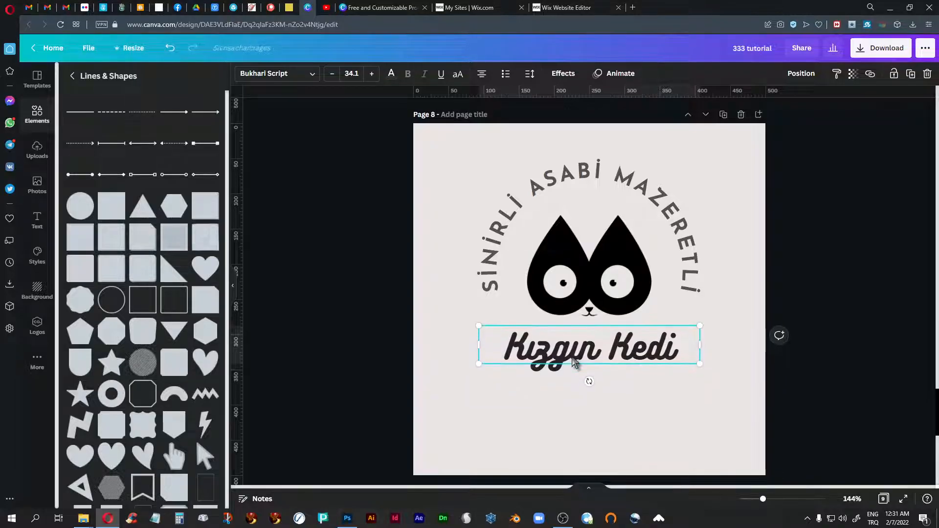
key(Up)
key(Up)
key(Up)
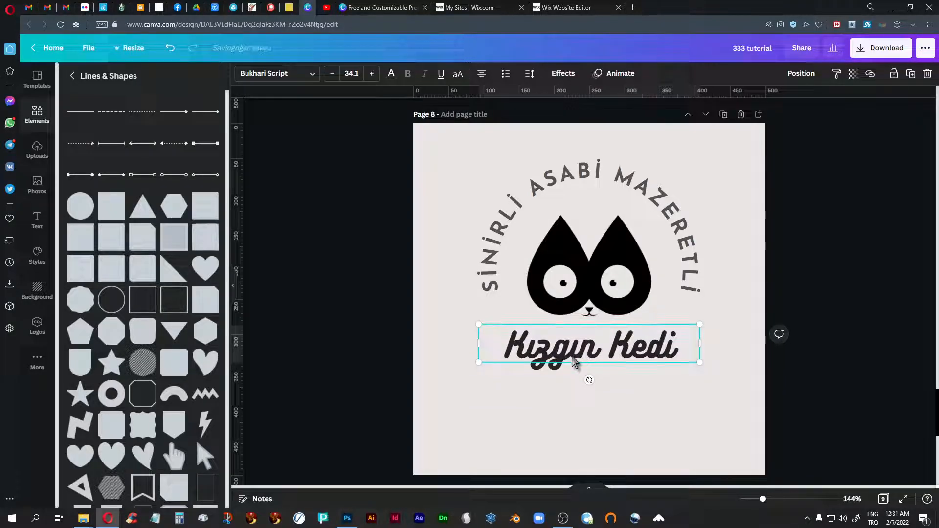
click(610, 421)
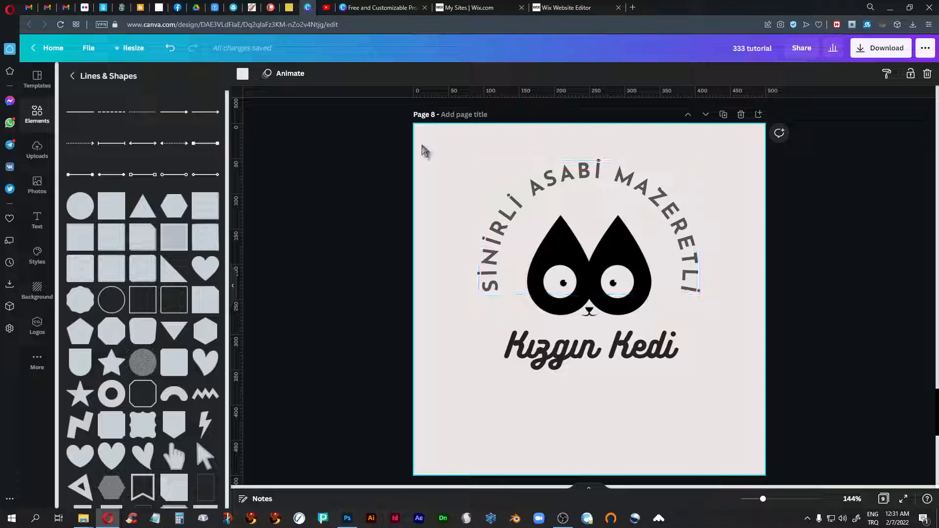
Group the curved text, the cat face and "Kızgın Kedi", and move the group down to the centre of the page.
drag(446, 139, 744, 416)
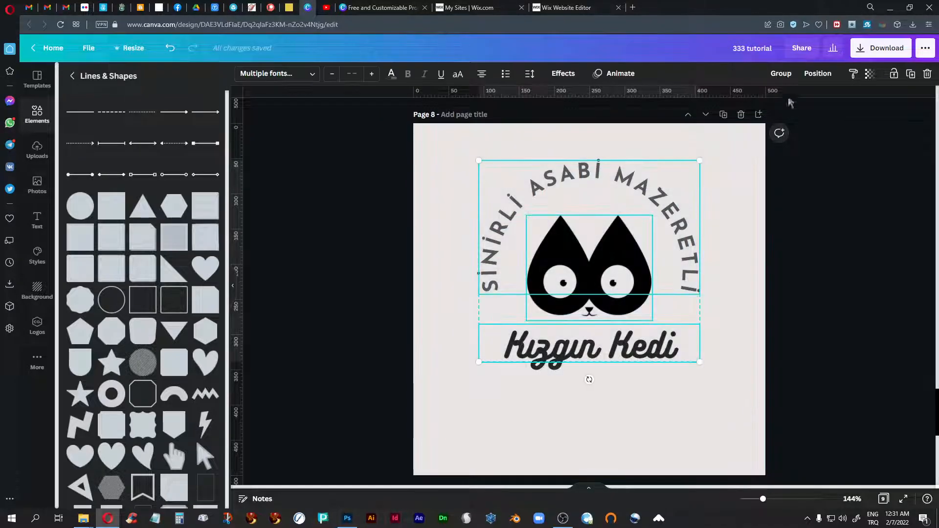
click(781, 74)
drag(615, 255, 613, 283)
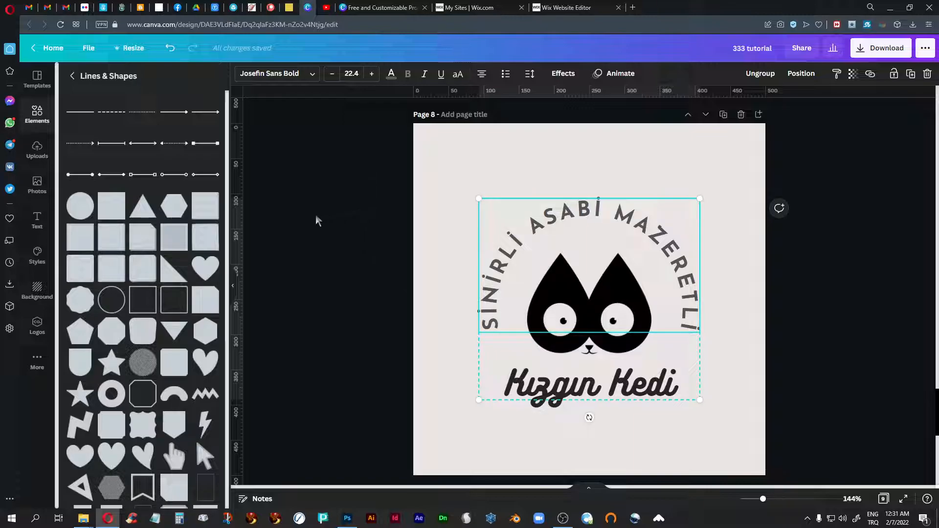
Look at how media files are uploaded, cancel without choosing a file, and look through the uploaded cat images.
click(35, 151)
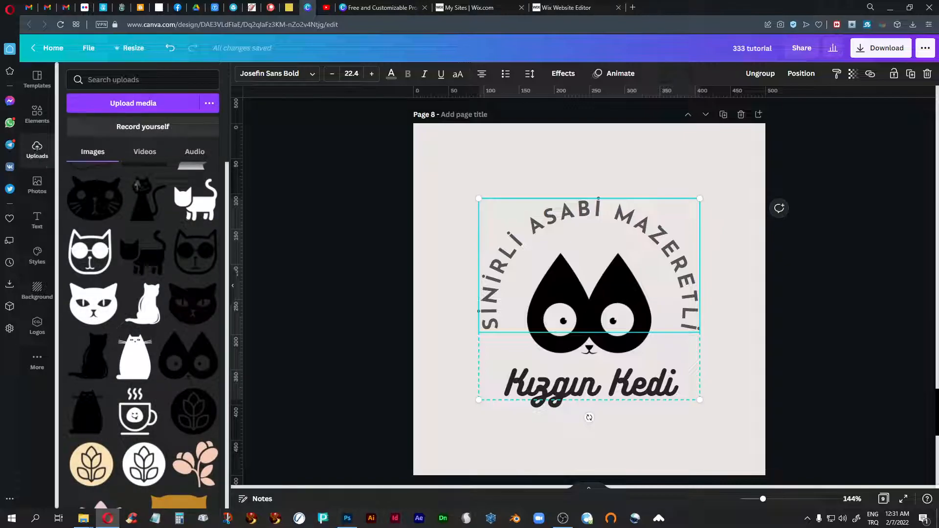
click(134, 106)
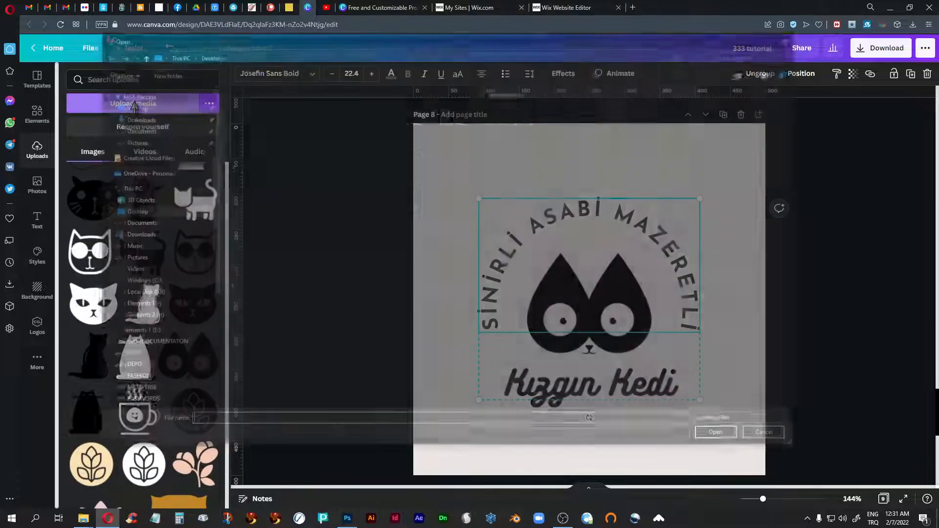
click(771, 438)
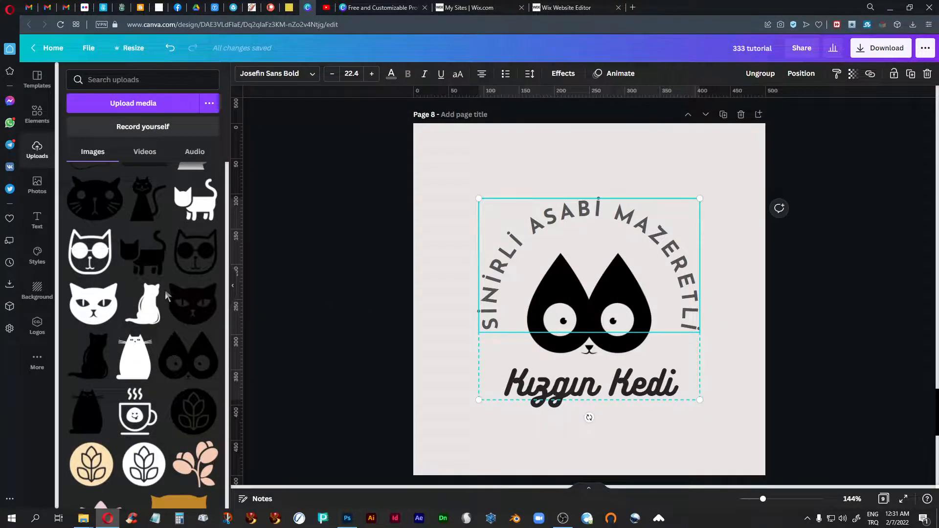
scroll(166, 294, down, 10)
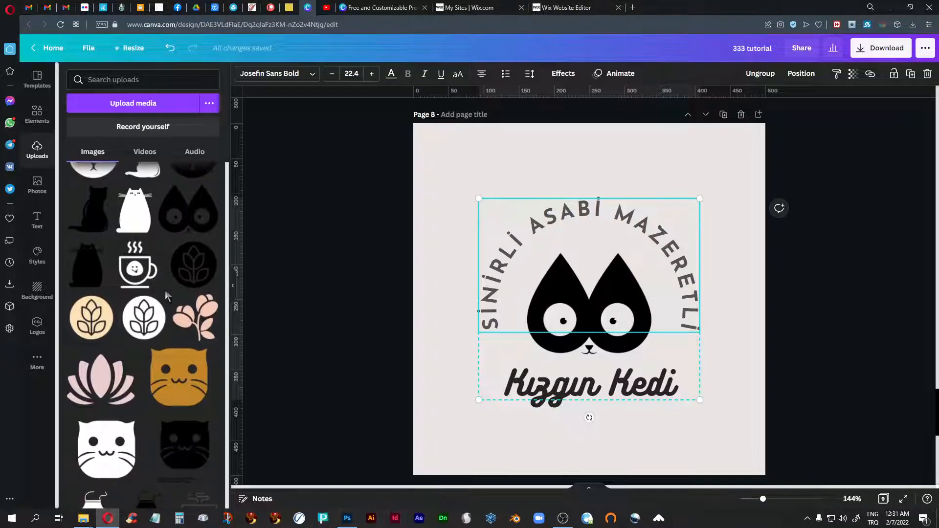
scroll(165, 296, up, 10)
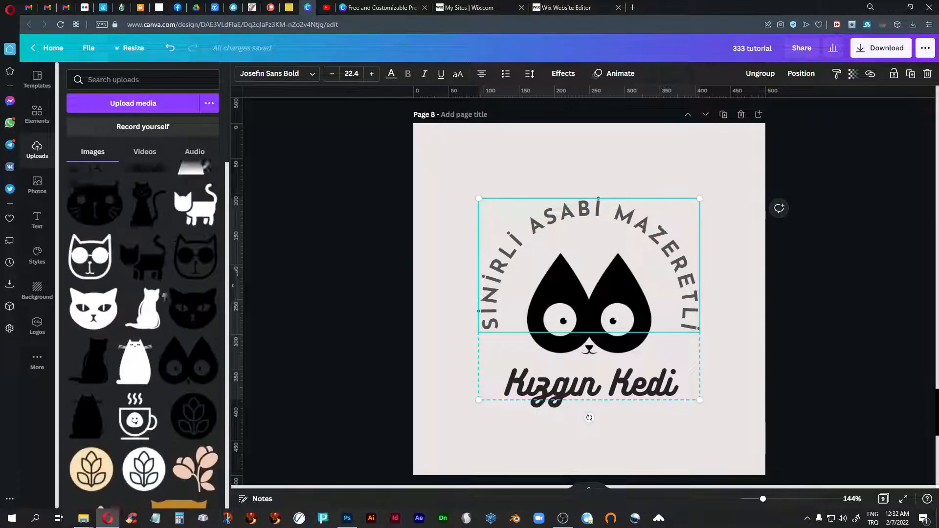
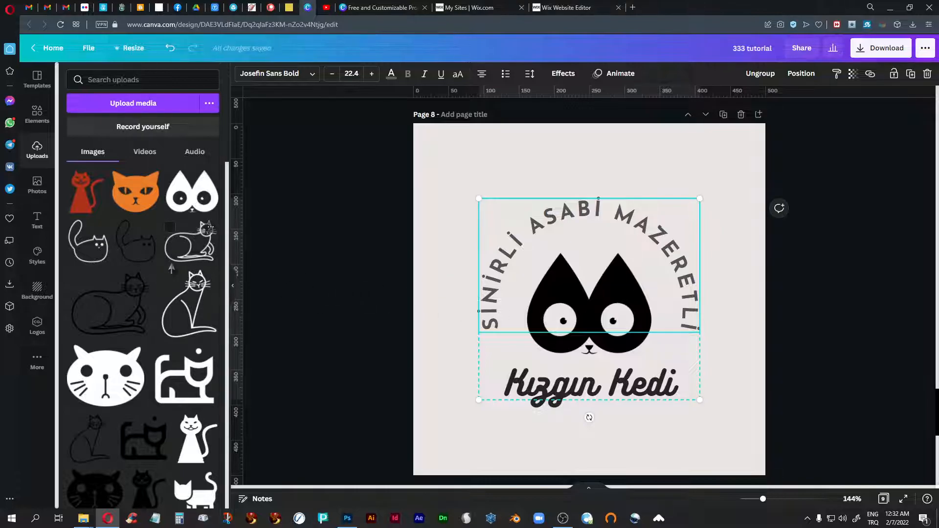
scroll(164, 306, down, 3)
scroll(165, 306, up, 2)
scroll(164, 305, up, 2)
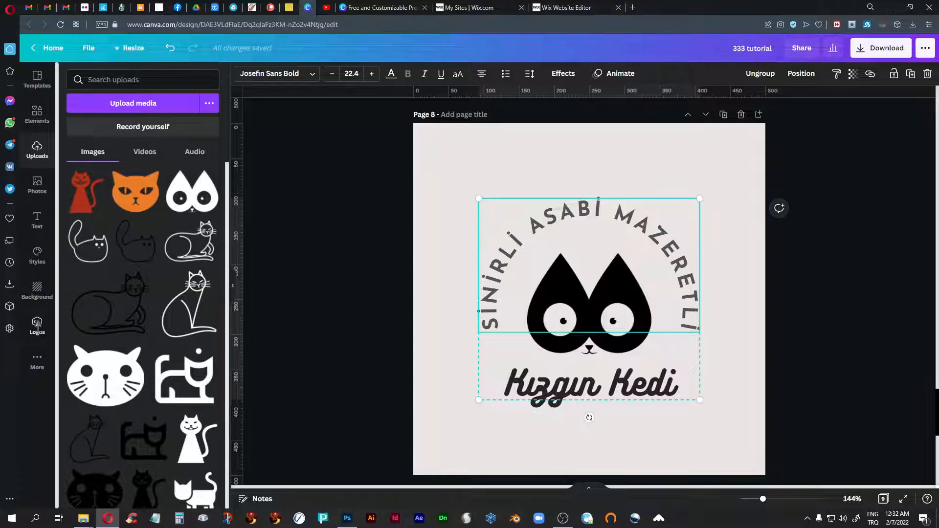
Look through the ready-made font combinations available for text.
click(36, 224)
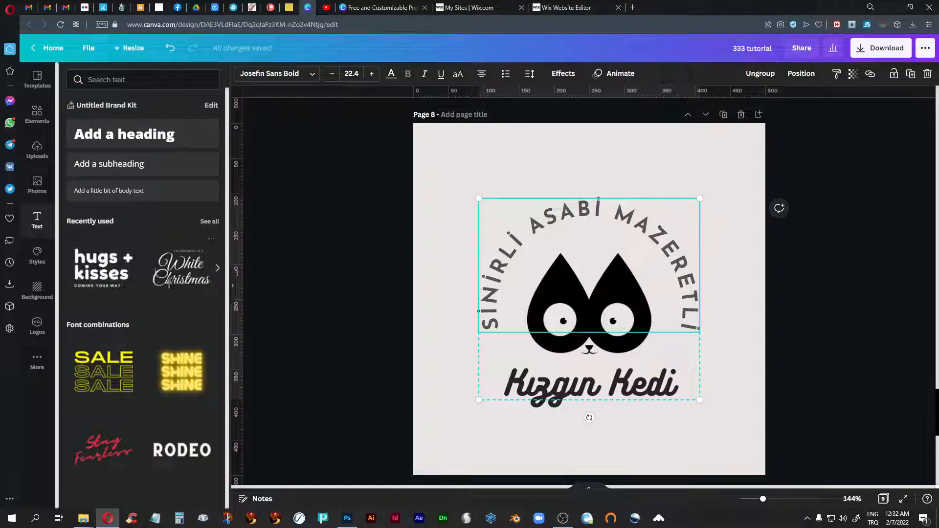
scroll(170, 282, down, 15)
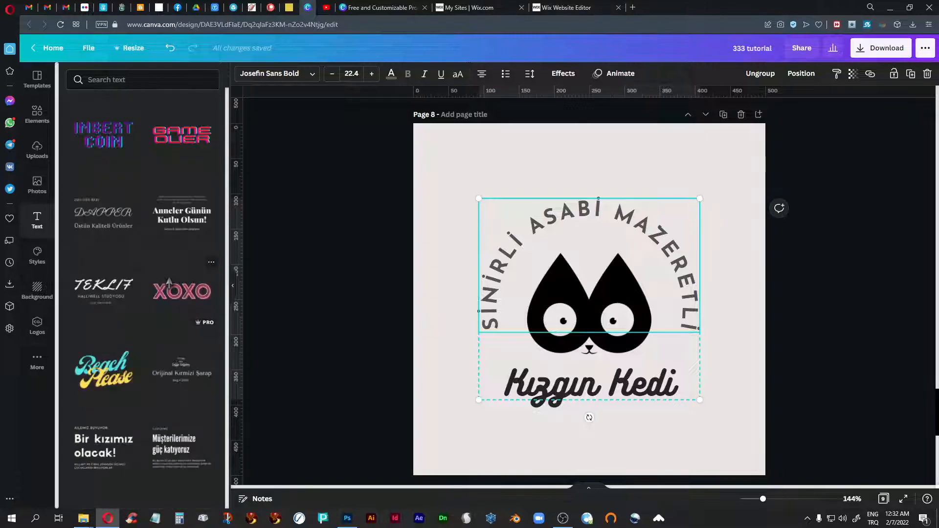
scroll(169, 282, down, 3)
scroll(170, 282, down, 6)
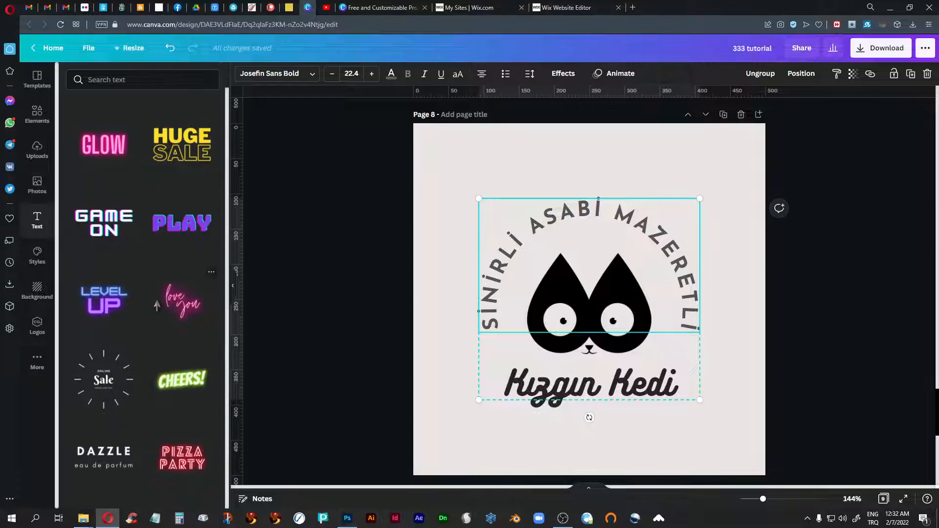
scroll(157, 306, up, 8)
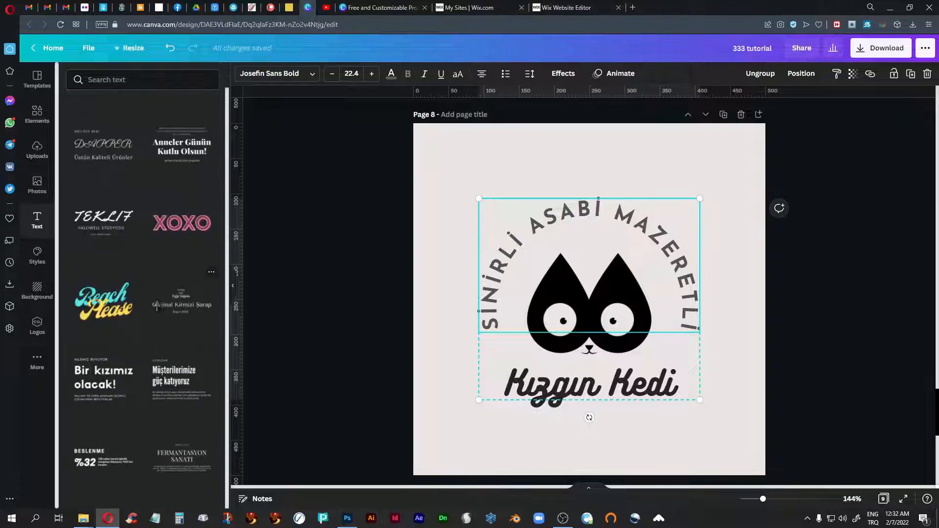
scroll(157, 306, up, 5)
scroll(157, 305, down, 6)
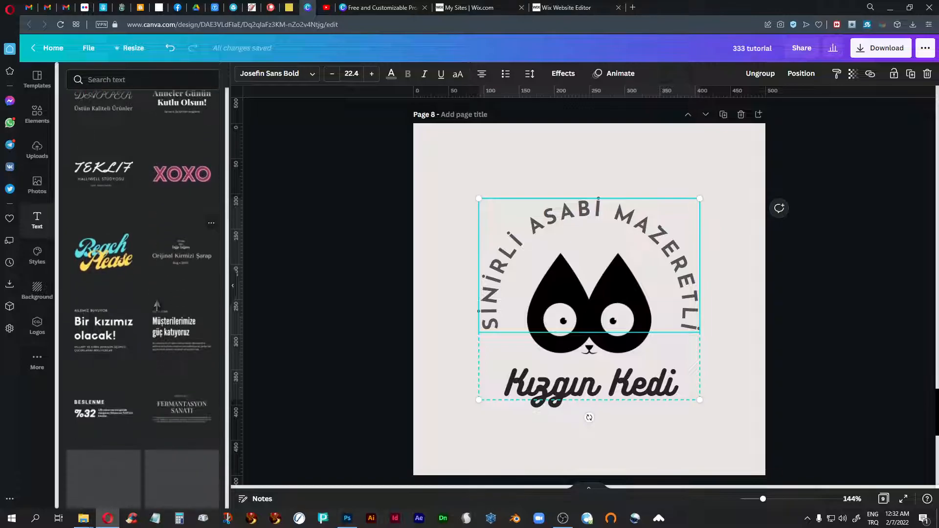
scroll(157, 305, down, 5)
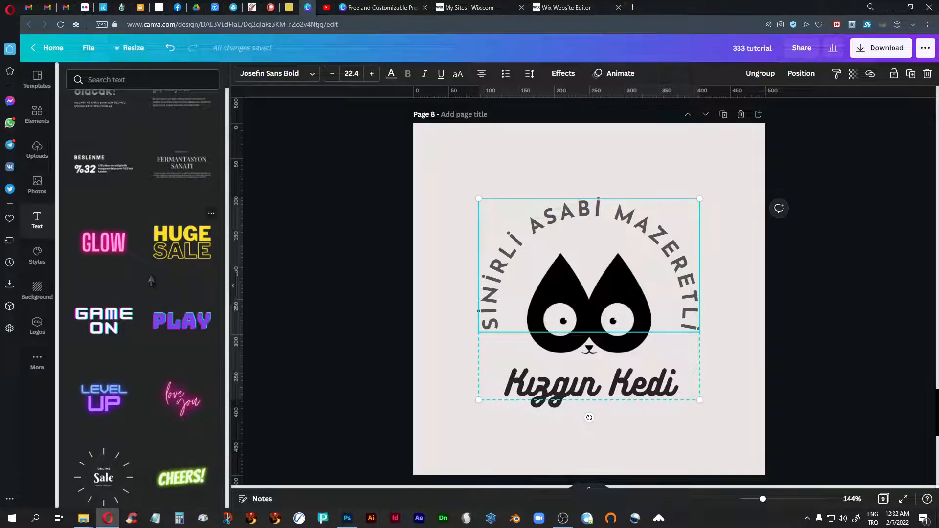
scroll(151, 280, down, 2)
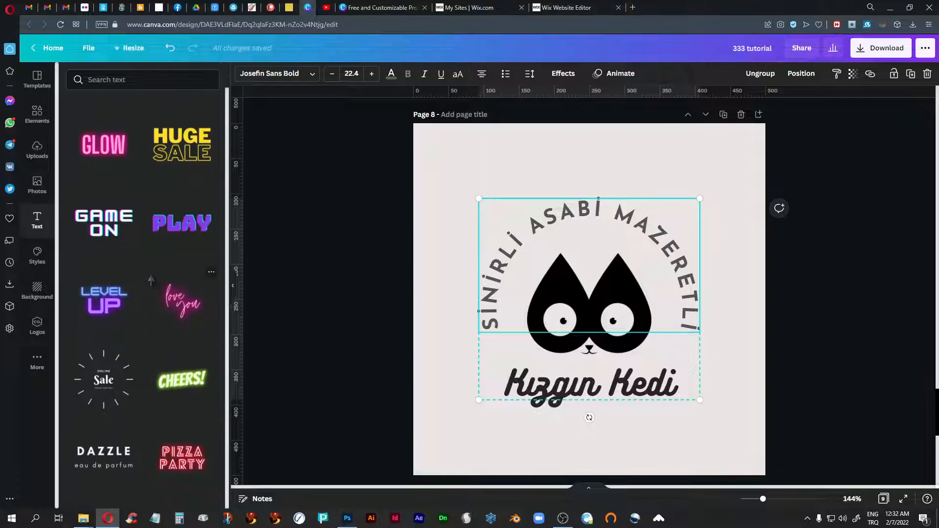
scroll(151, 280, down, 5)
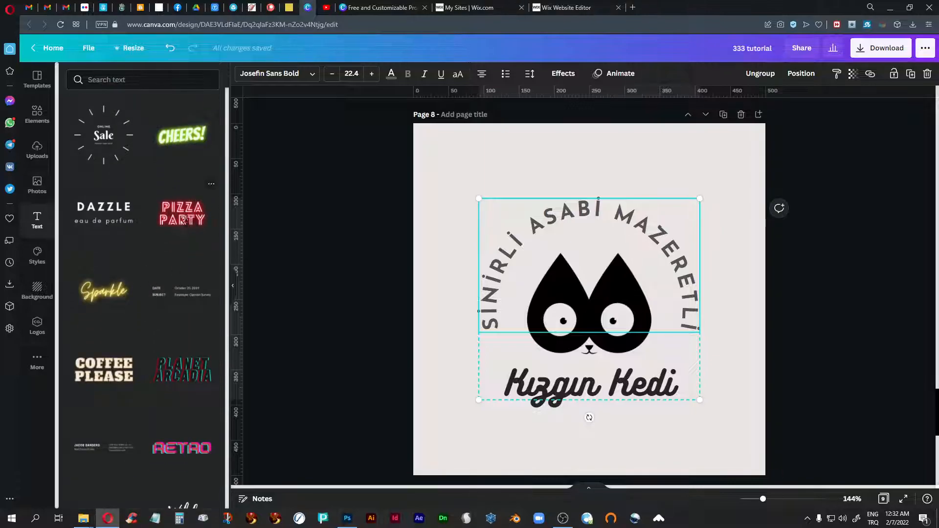
scroll(152, 334, down, 5)
scroll(151, 334, up, 9)
scroll(151, 328, up, 6)
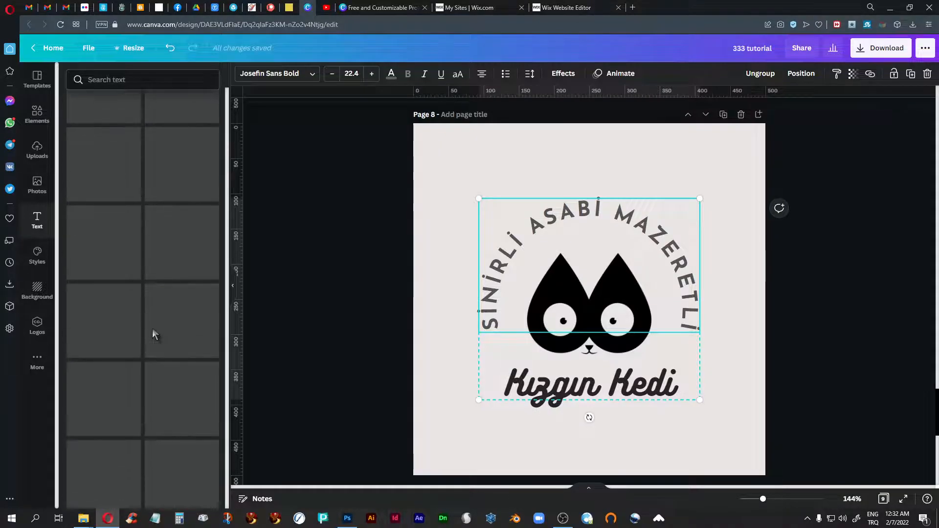
click(328, 192)
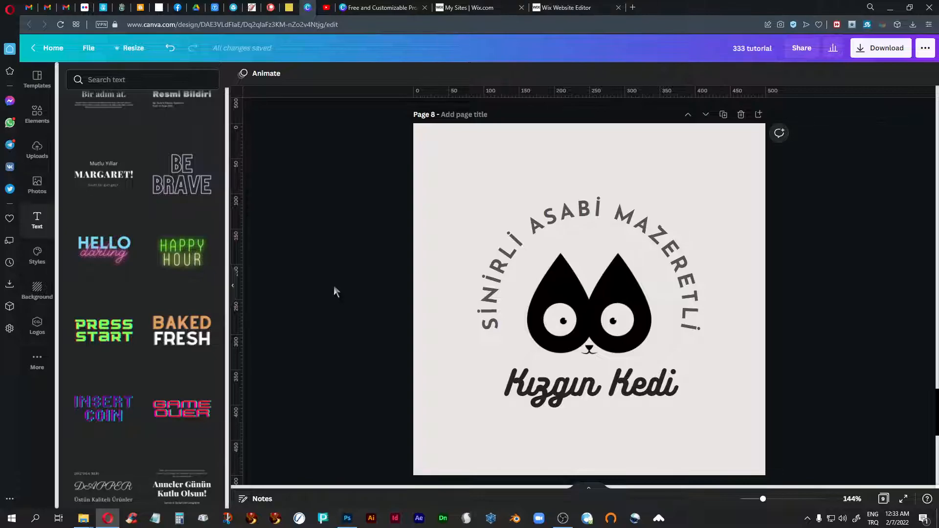
scroll(123, 335, down, 6)
scroll(123, 336, down, 8)
scroll(124, 332, down, 9)
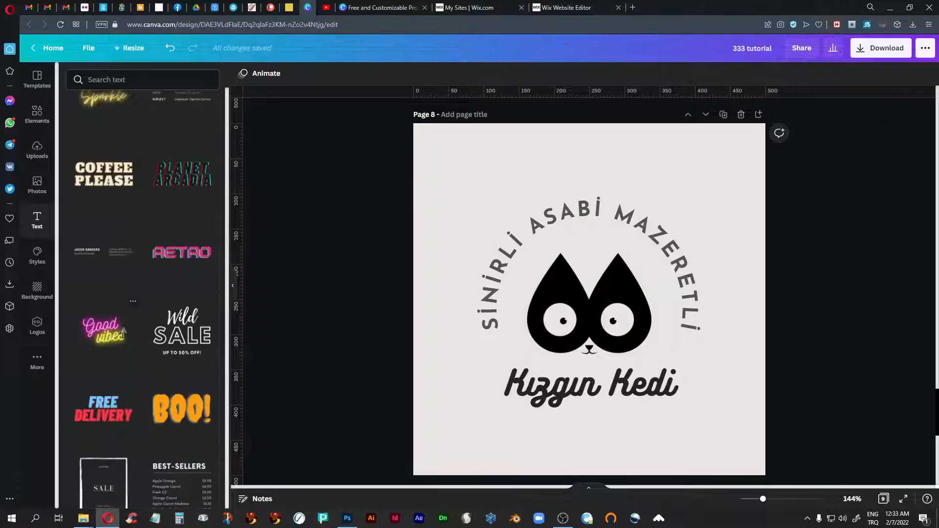
scroll(123, 332, down, 8)
scroll(124, 325, down, 6)
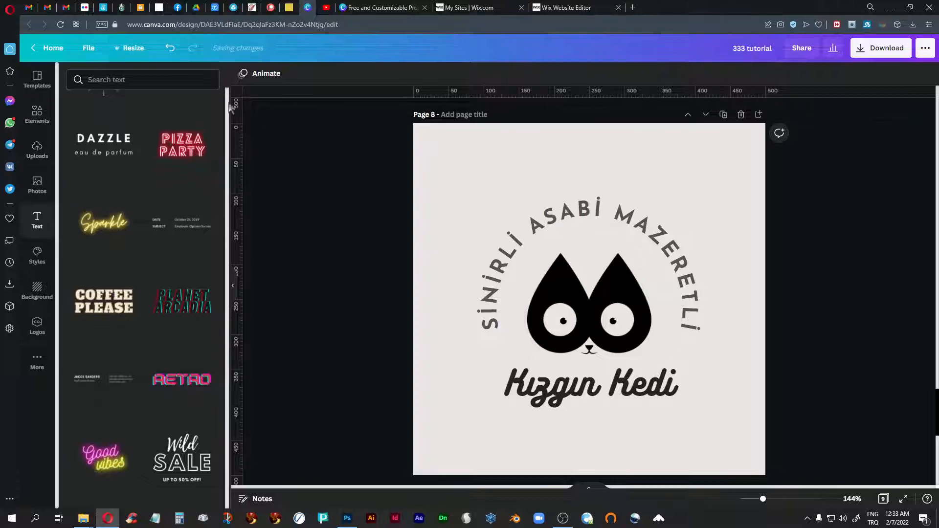
Look at the fonts used for "Kızgın Kedi" and the curved text on page 8, browsing the font list without changing anything.
click(586, 325)
click(582, 394)
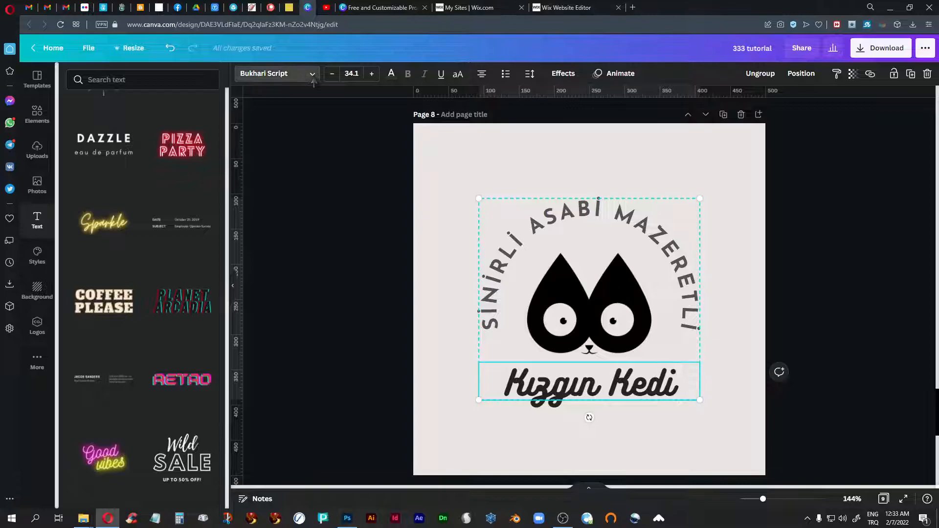
click(293, 74)
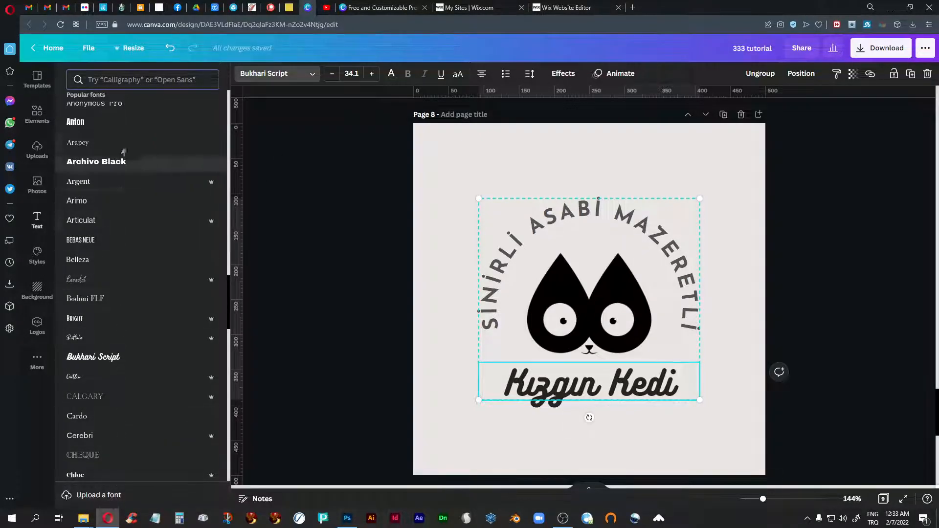
click(324, 156)
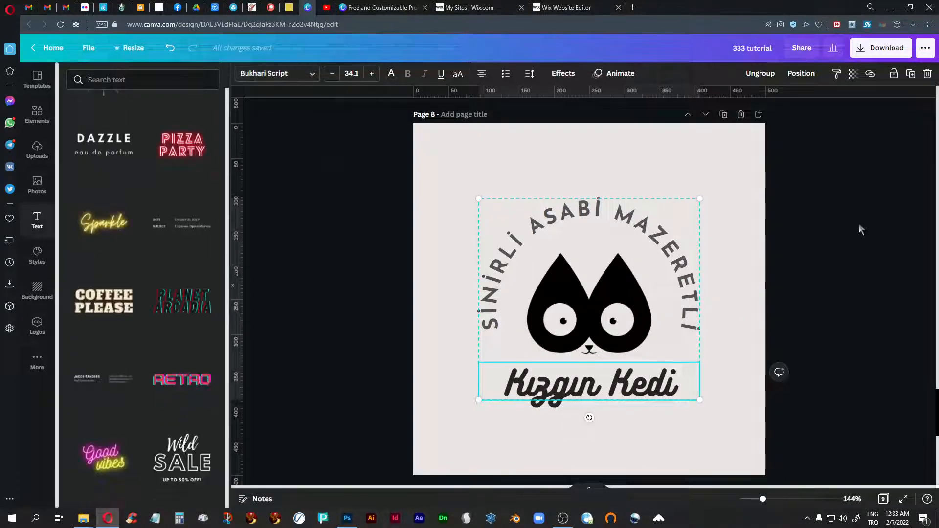
click(831, 208)
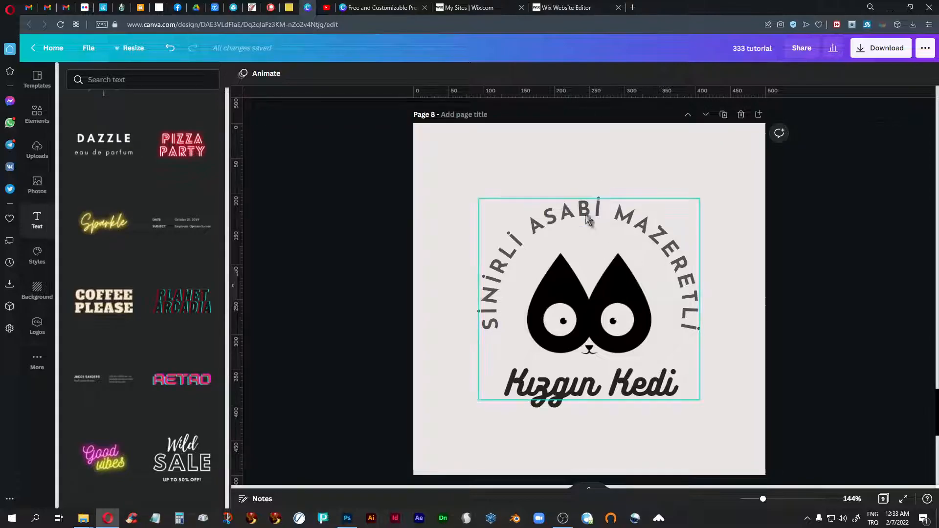
click(585, 209)
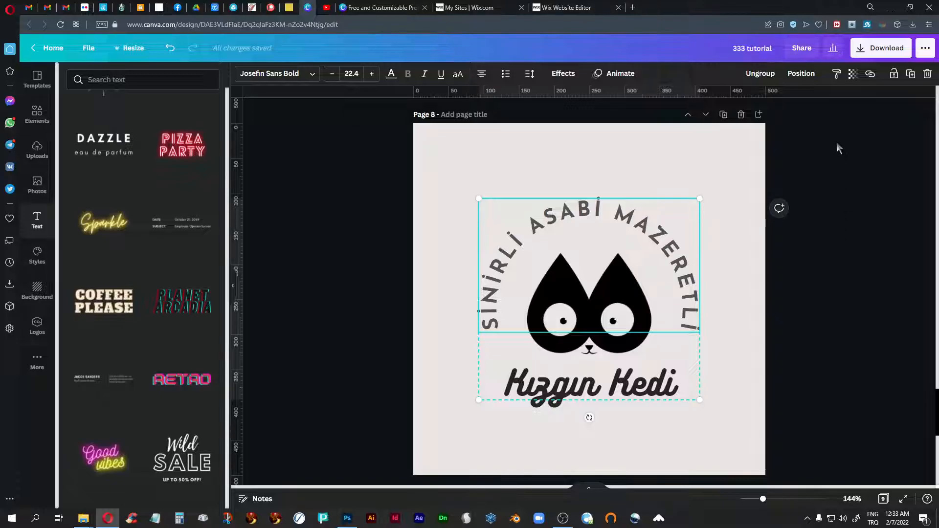
click(843, 197)
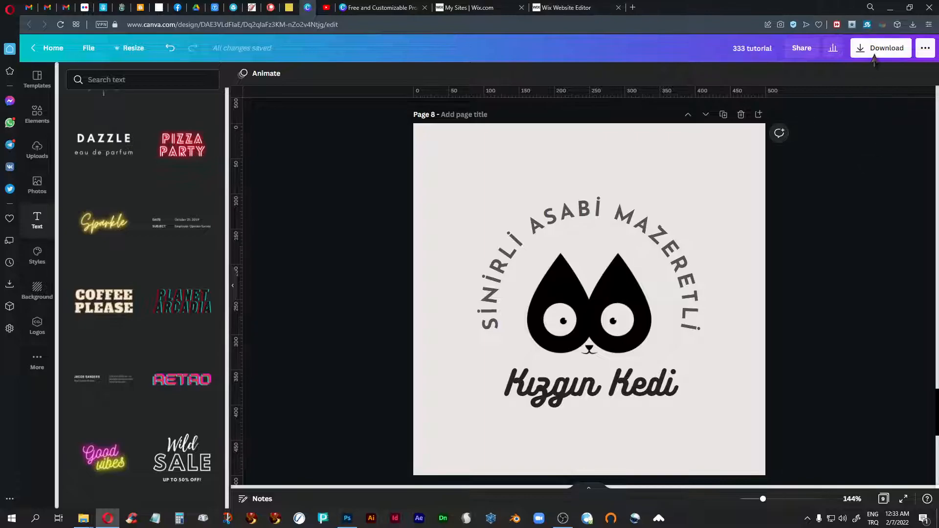
Delete the blue "Manşet" volleyball logo, including its ball, from page 4.
scroll(602, 331, up, 10)
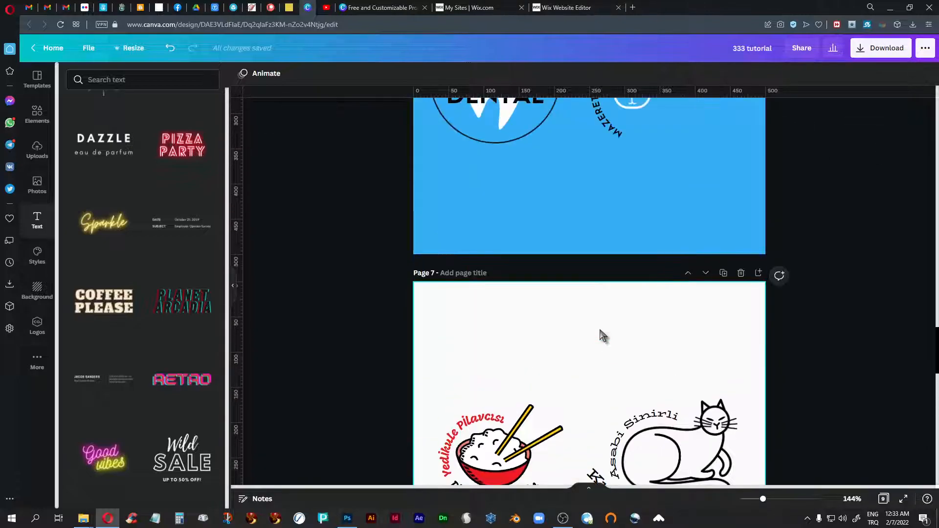
scroll(601, 332, up, 15)
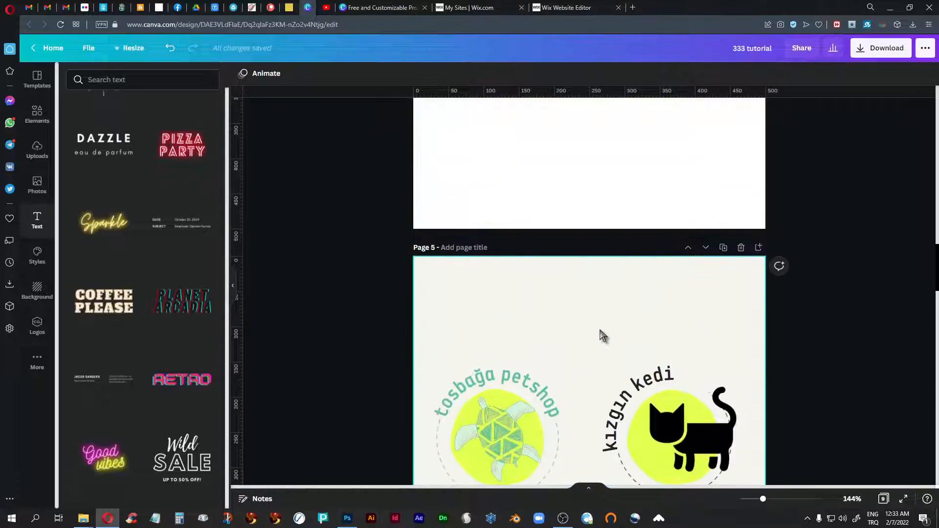
scroll(600, 331, up, 10)
scroll(602, 331, down, 2)
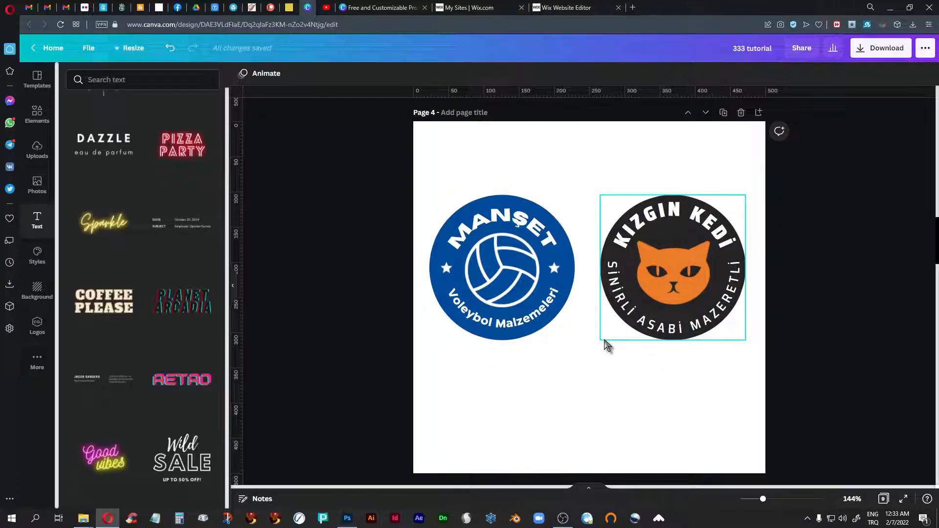
click(507, 275)
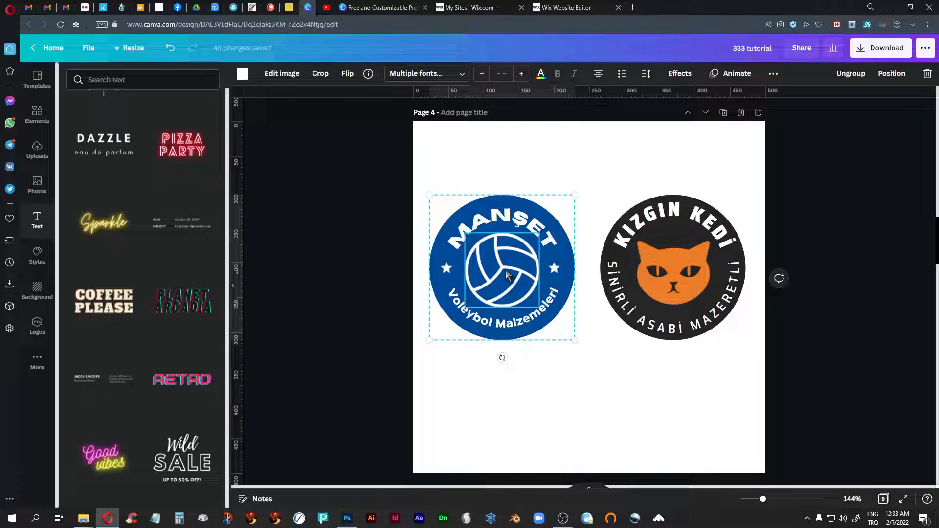
key(Delete)
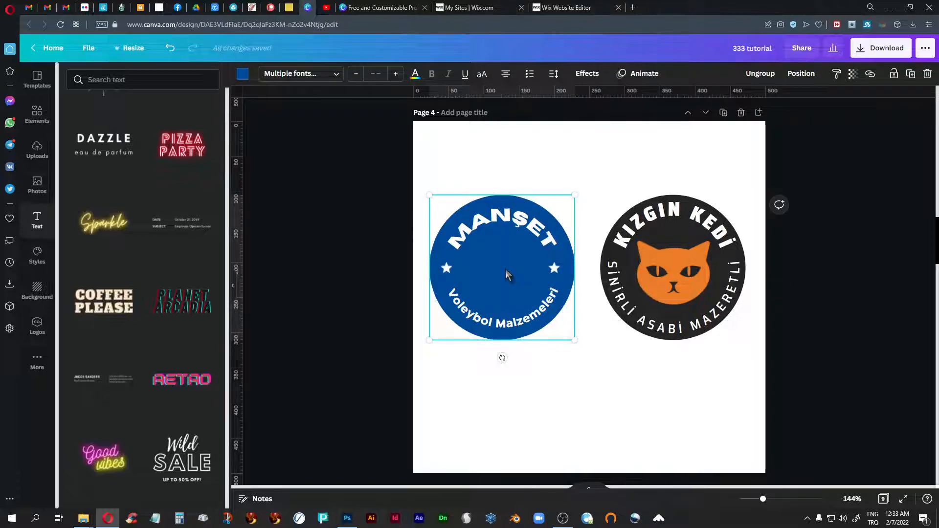
click(417, 172)
drag(589, 176, 410, 361)
key(Delete)
Move the round "Kızgın Kedi" badge to the centre of page 4 and enlarge it to fill most of the page.
click(699, 272)
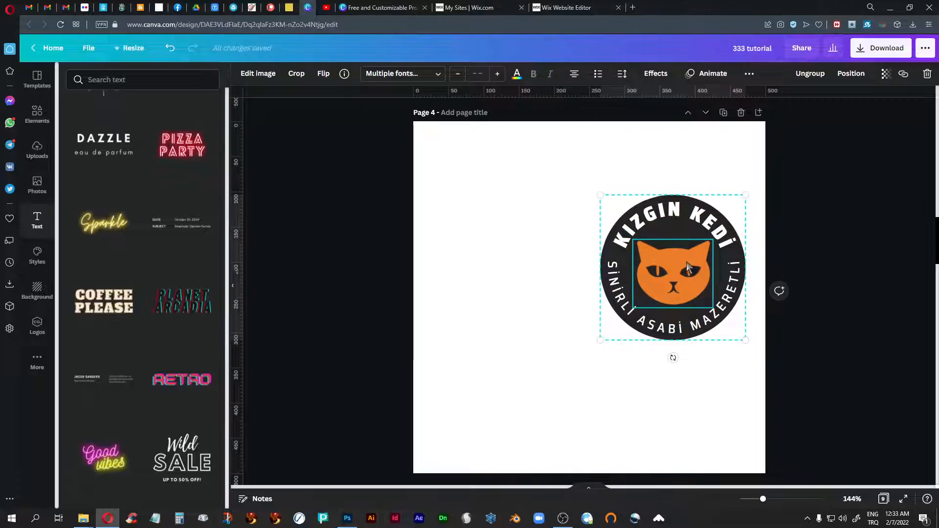
drag(678, 266, 593, 278)
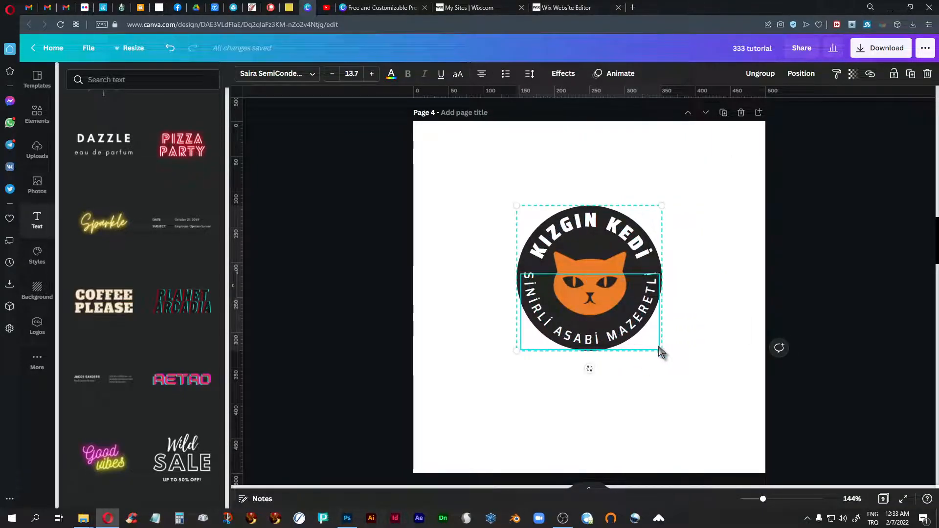
drag(662, 351, 742, 437)
drag(597, 256, 596, 272)
Delete the "Sıcak Sıcak ev yemekleri" logo, including its cooking pot, from page 3.
scroll(603, 306, up, 8)
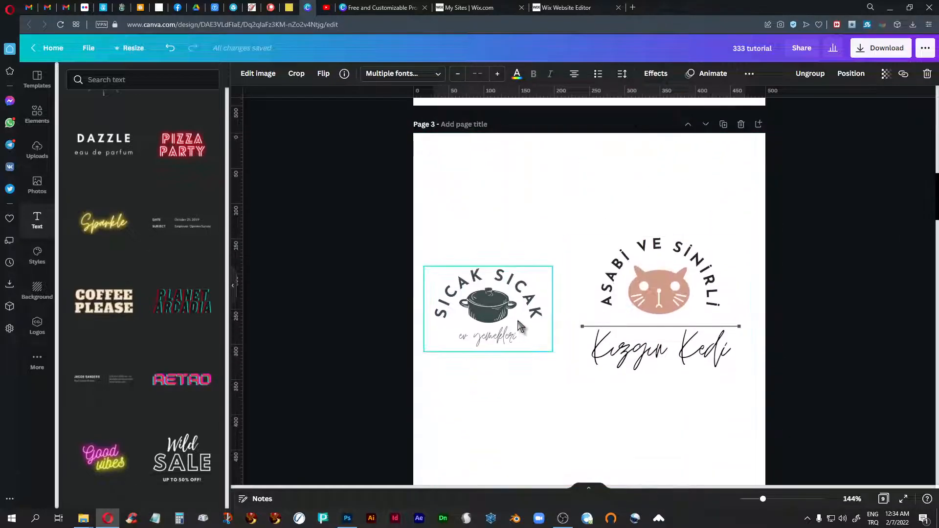
click(501, 313)
key(Delete)
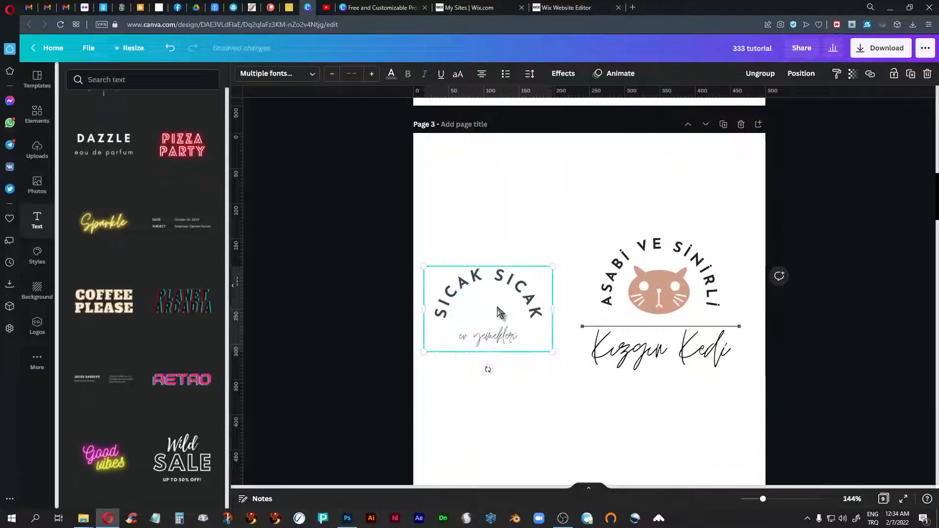
drag(574, 242, 564, 260)
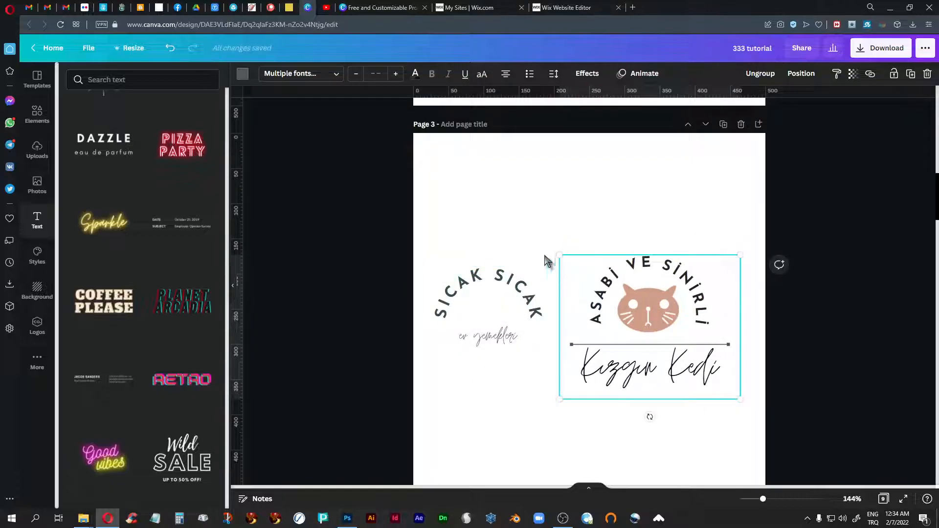
drag(410, 226, 551, 386)
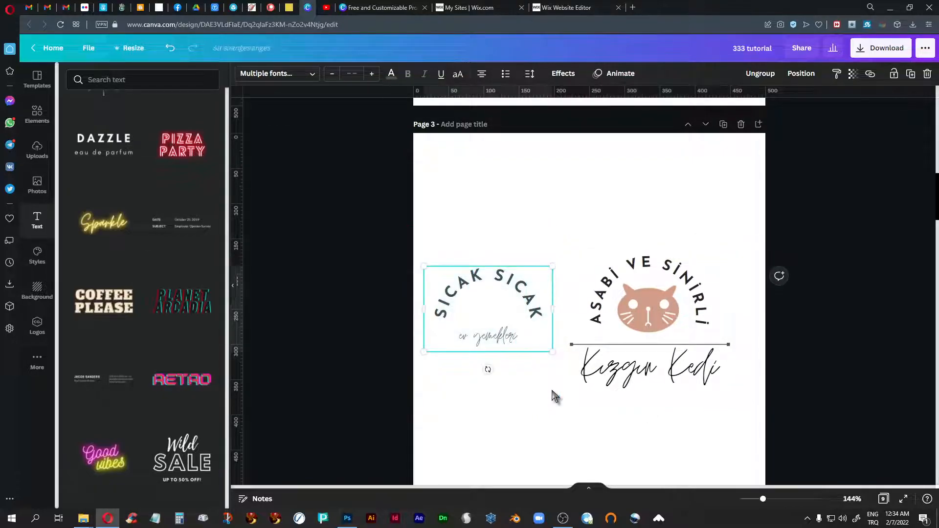
key(Delete)
Centre the "Asabi ve Sinirli Kızgın Kedi" logo on page 3 and enlarge it to about 493 × 394.
click(640, 313)
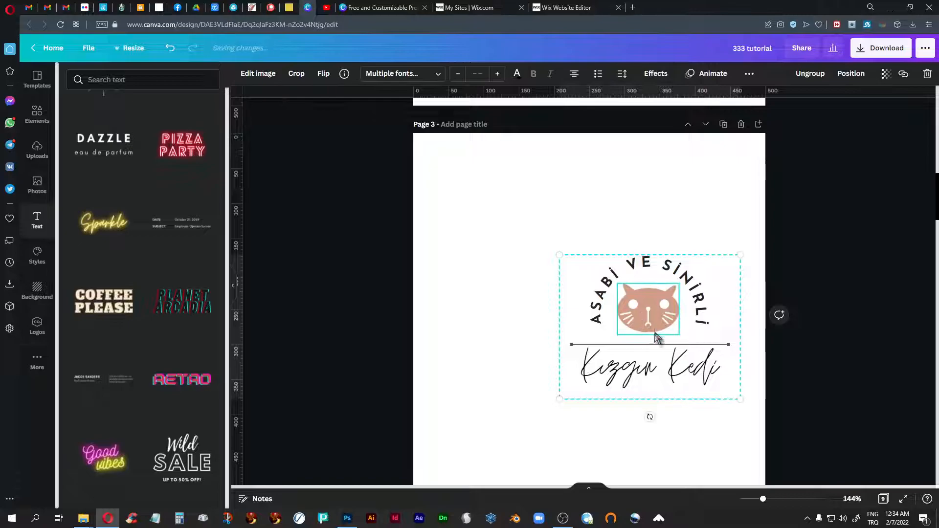
drag(651, 312, 593, 295)
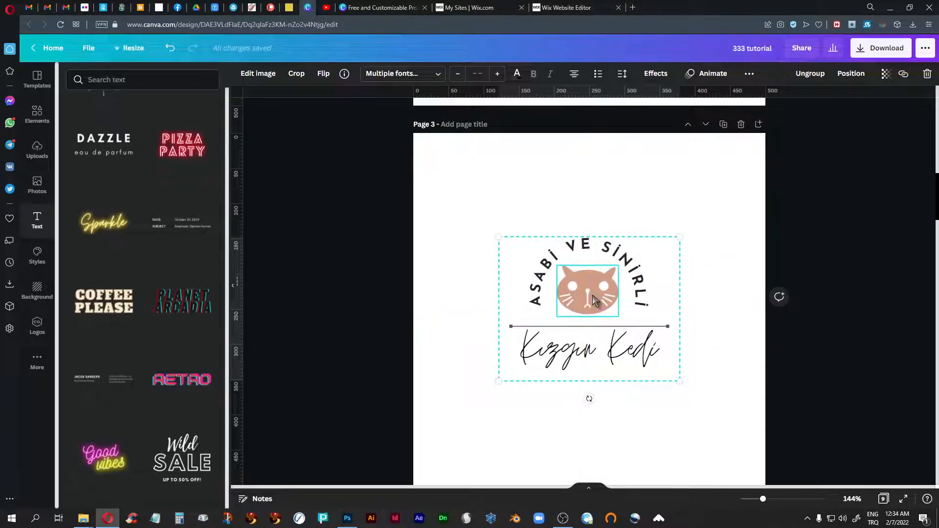
drag(679, 380, 735, 469)
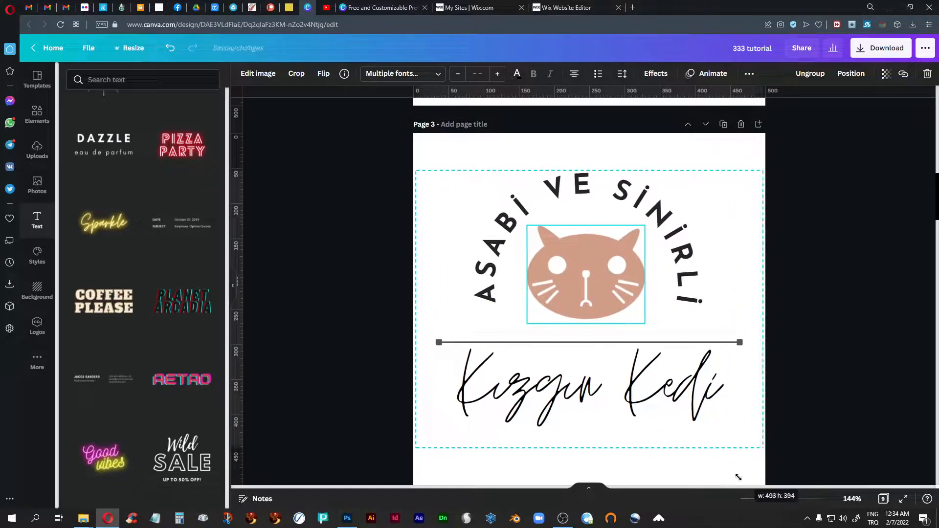
Delete the "Bostancı Balıkçısı" fisherman logo from page 2.
scroll(629, 336, up, 2)
scroll(630, 337, up, 10)
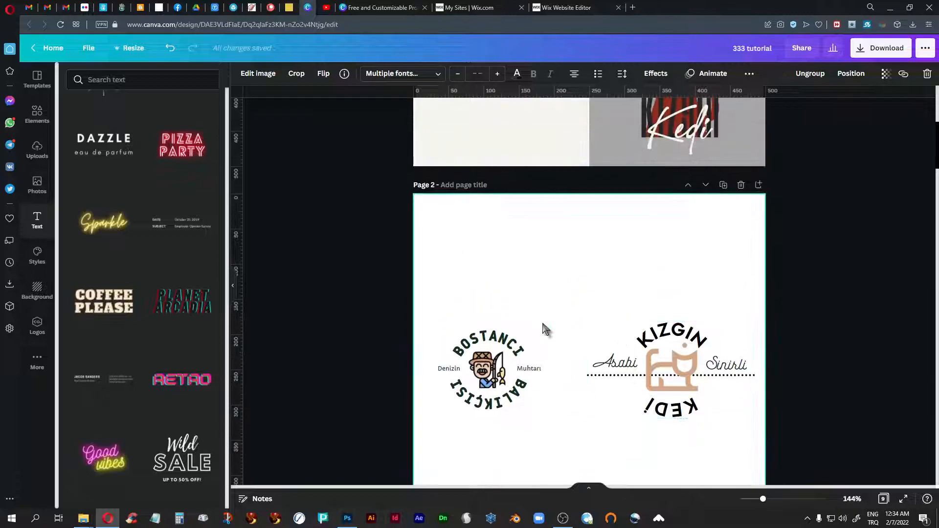
drag(399, 275, 572, 442)
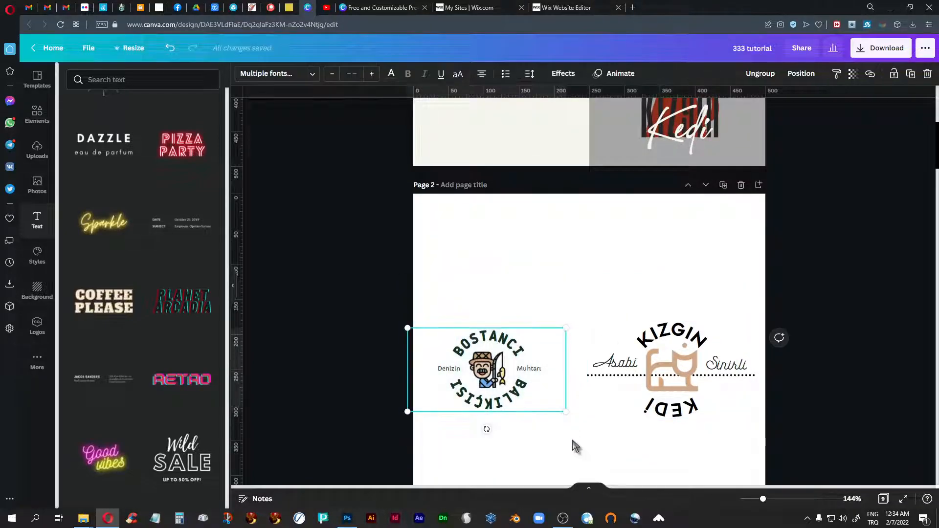
key(Delete)
Centre the beige cat "Kızgın Kedi" logo horizontally on page 2 and enlarge it to nearly the page width.
click(677, 375)
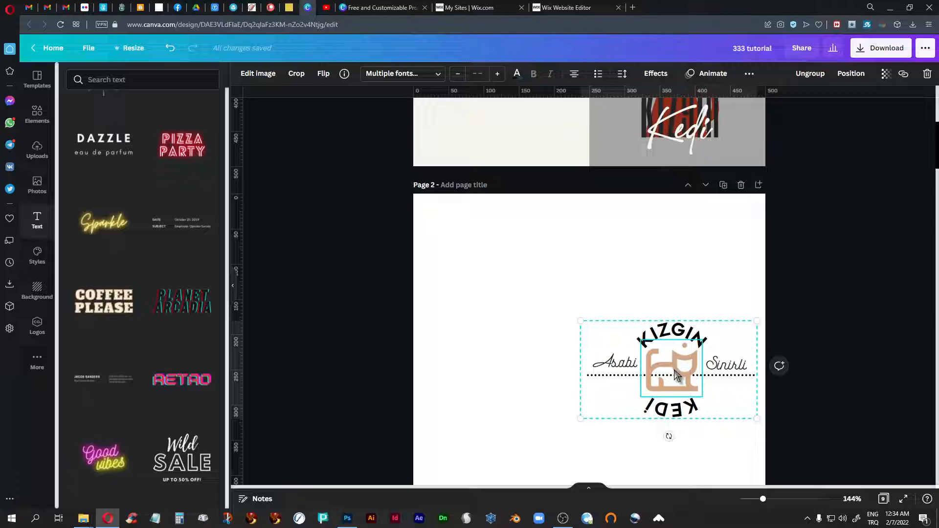
drag(676, 375, 590, 365)
drag(590, 366, 595, 371)
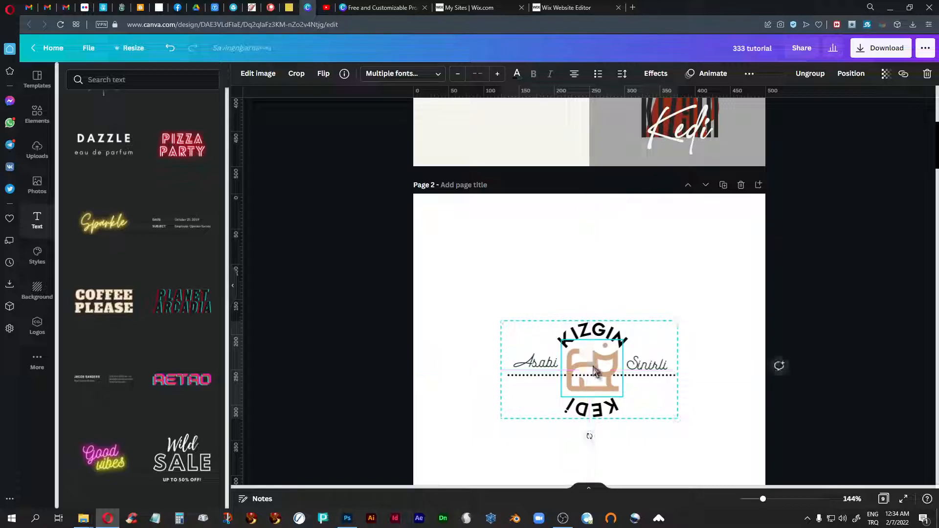
drag(673, 320, 732, 242)
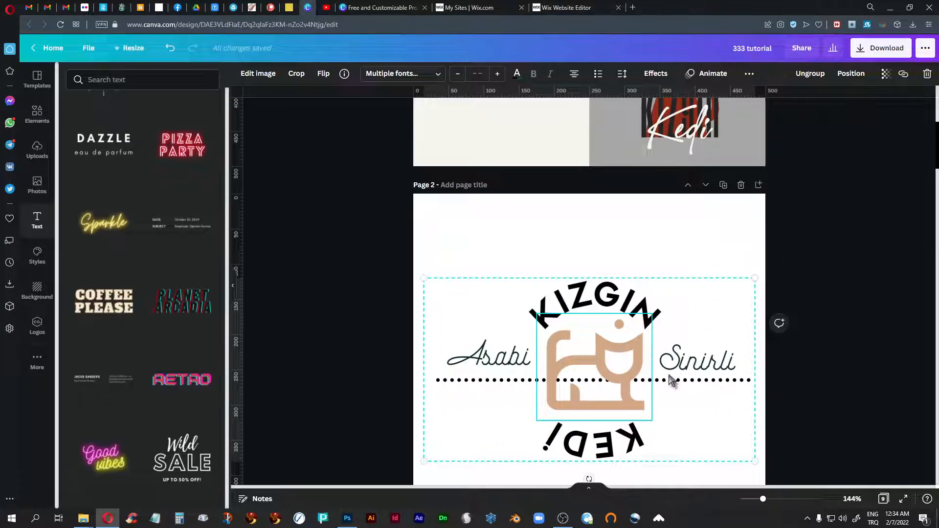
click(484, 280)
Delete the "Öncü Hekimler" heart logo and its curved text from page 1.
scroll(484, 281, up, 4)
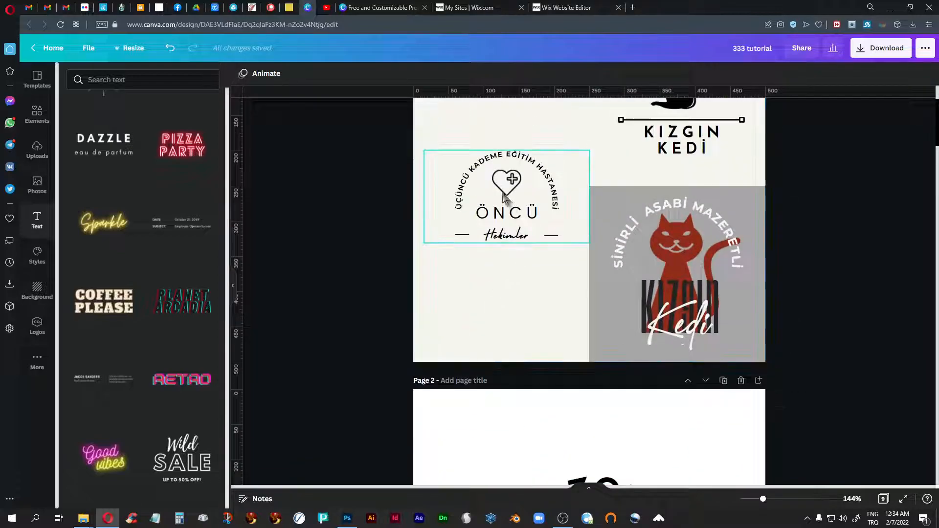
click(454, 164)
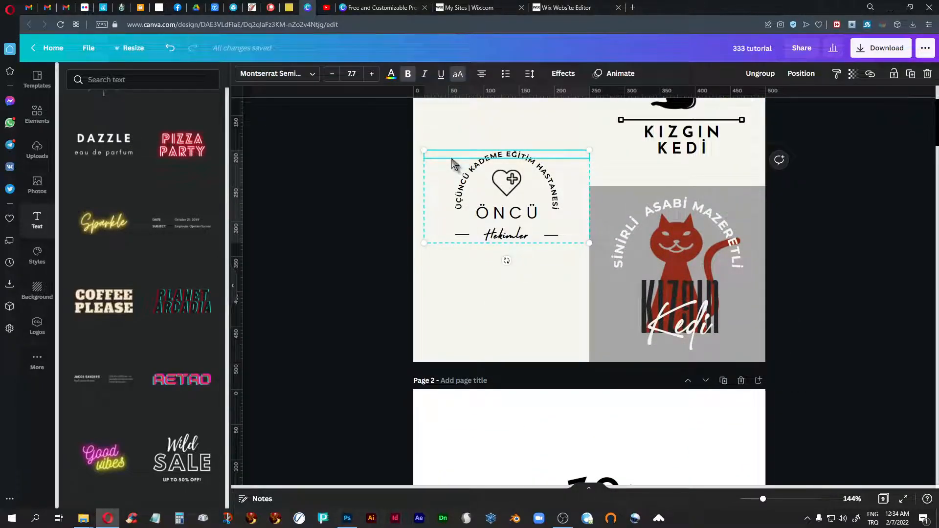
key(Delete)
drag(437, 156, 579, 285)
key(Delete)
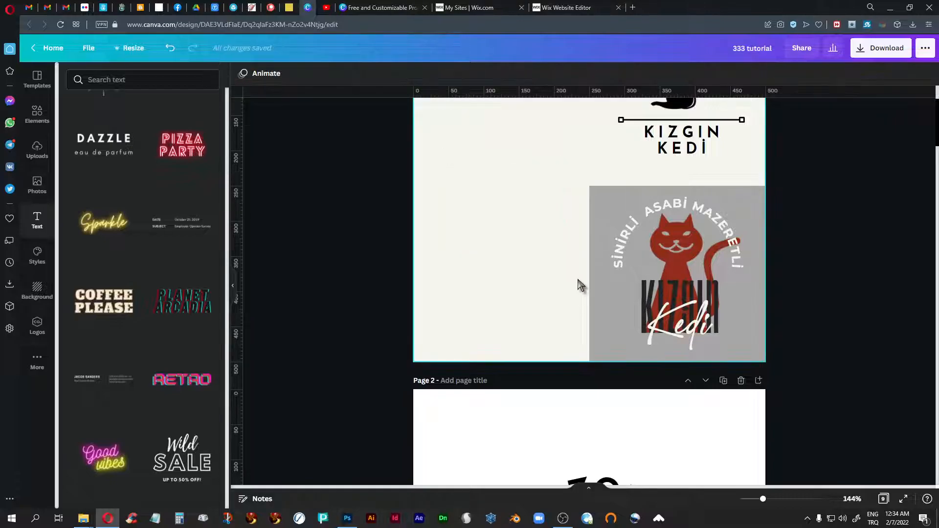
Duplicate page 1, then delete the red cat logo and its grey background from the original page.
scroll(577, 285, up, 3)
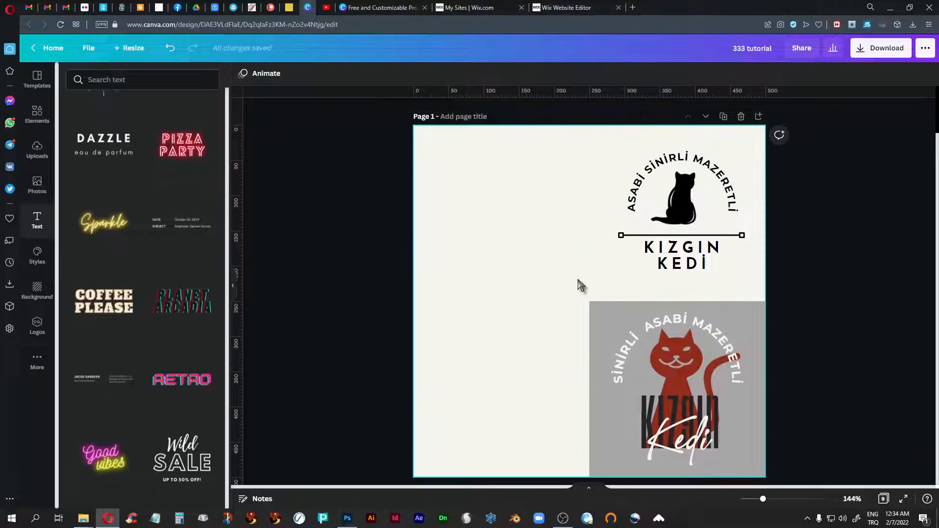
click(724, 116)
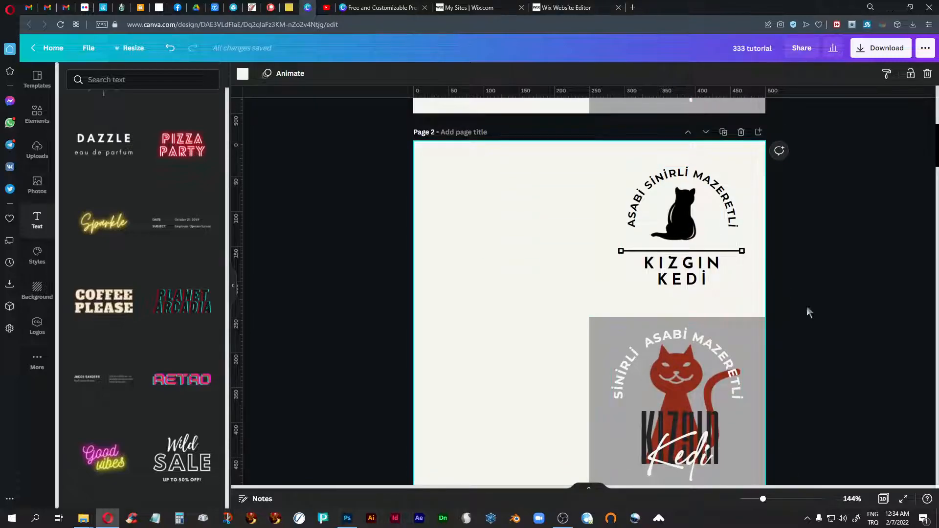
scroll(815, 303, up, 6)
drag(571, 226, 795, 416)
key(Delete)
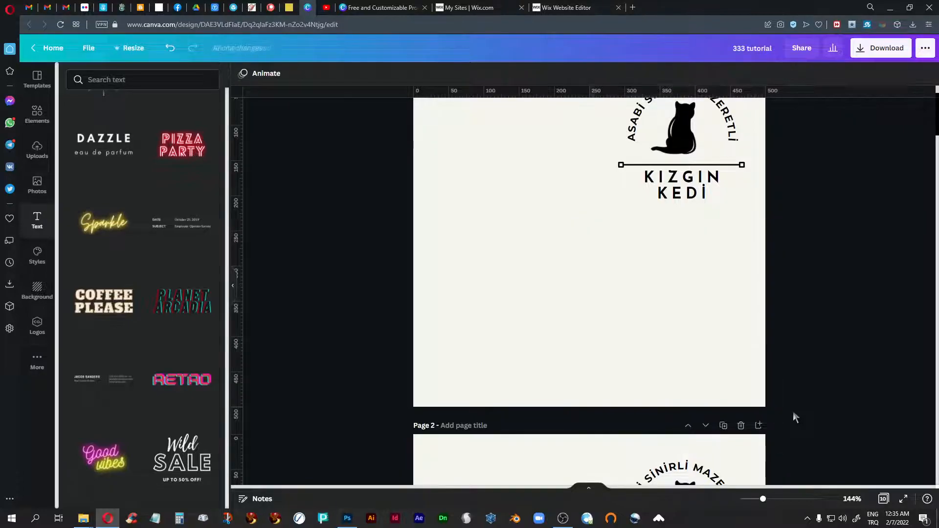
Move the black cat logo to the centre of page 1 and enlarge it to about 440 × 411.
click(681, 130)
drag(681, 130, 587, 221)
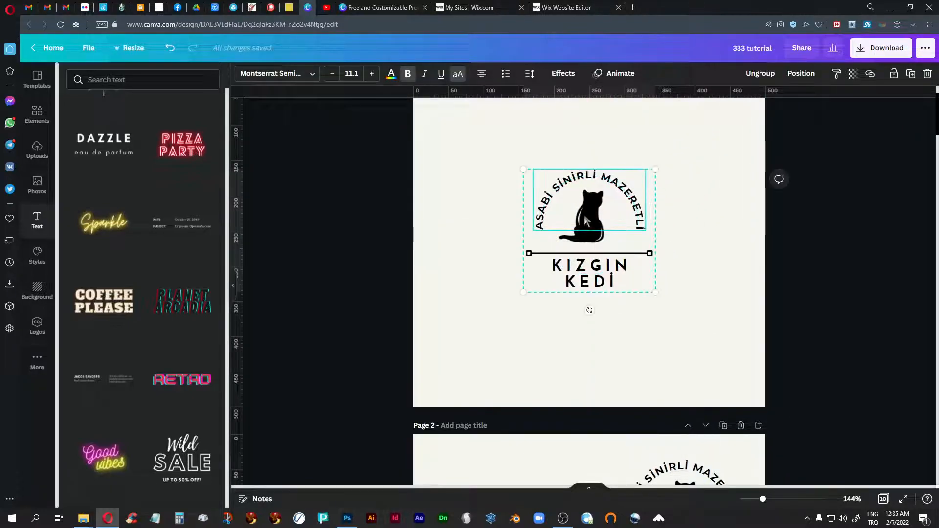
drag(654, 292, 733, 382)
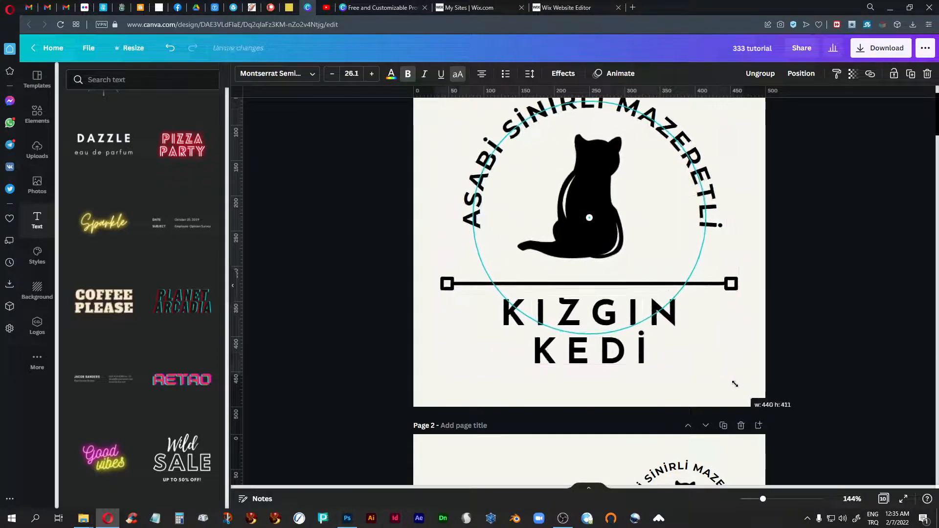
Delete the small black cat logo and the grey background square behind the red cat from page 2.
scroll(794, 360, down, 4)
scroll(795, 366, down, 5)
scroll(796, 366, up, 4)
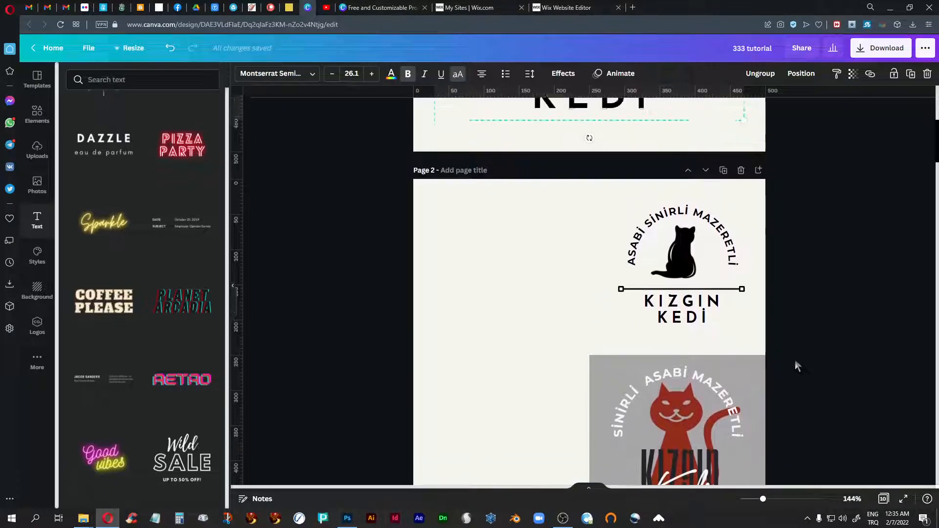
scroll(796, 366, down, 4)
scroll(796, 366, up, 2)
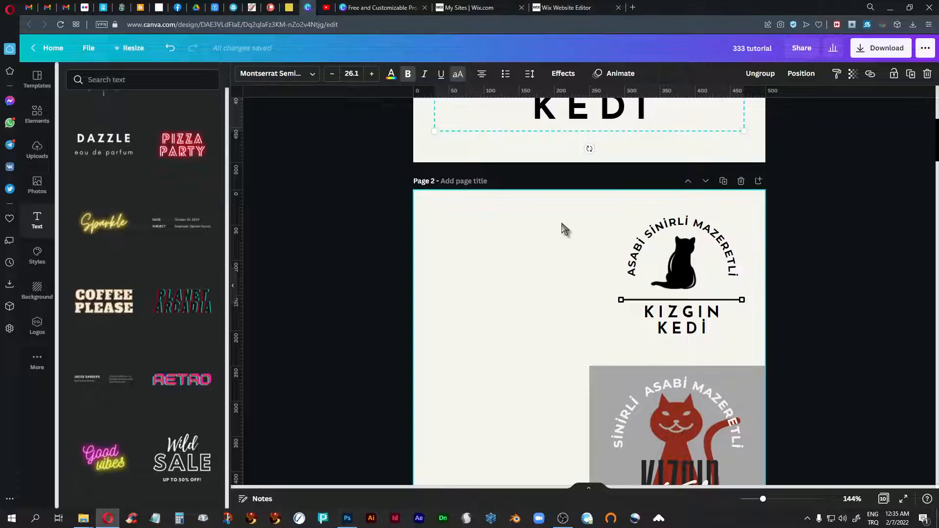
drag(564, 199, 799, 347)
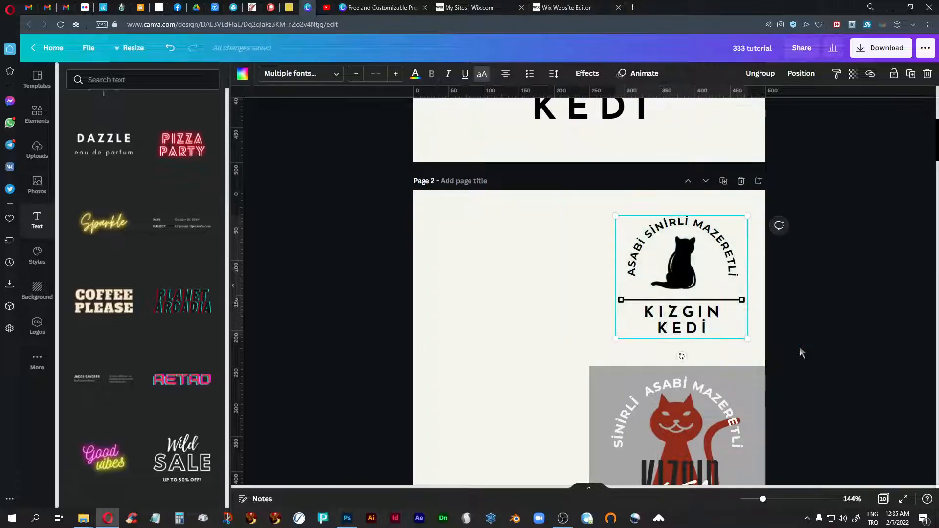
key(Delete)
scroll(809, 401, down, 3)
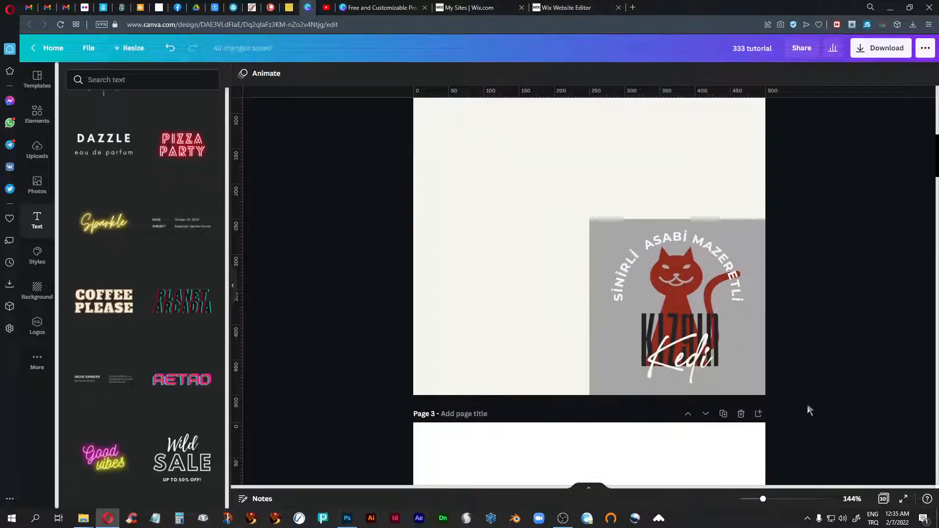
click(594, 236)
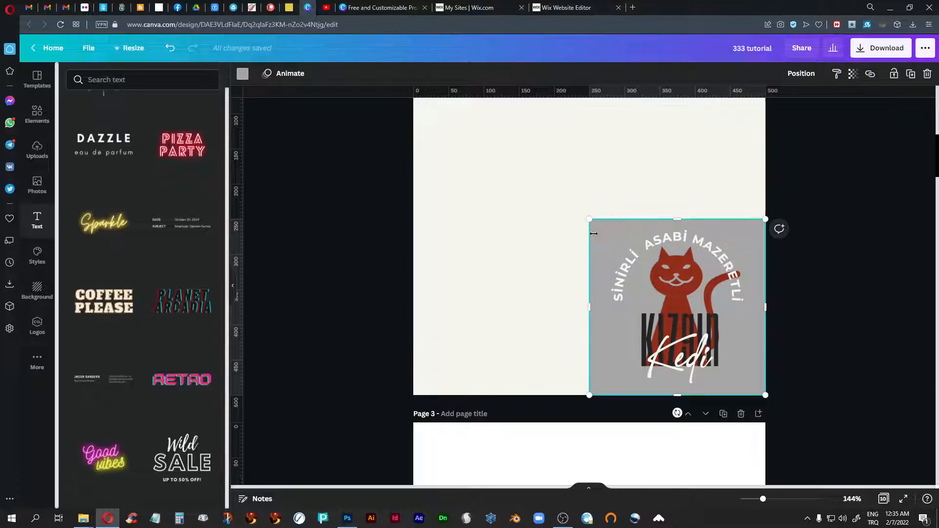
key(Delete)
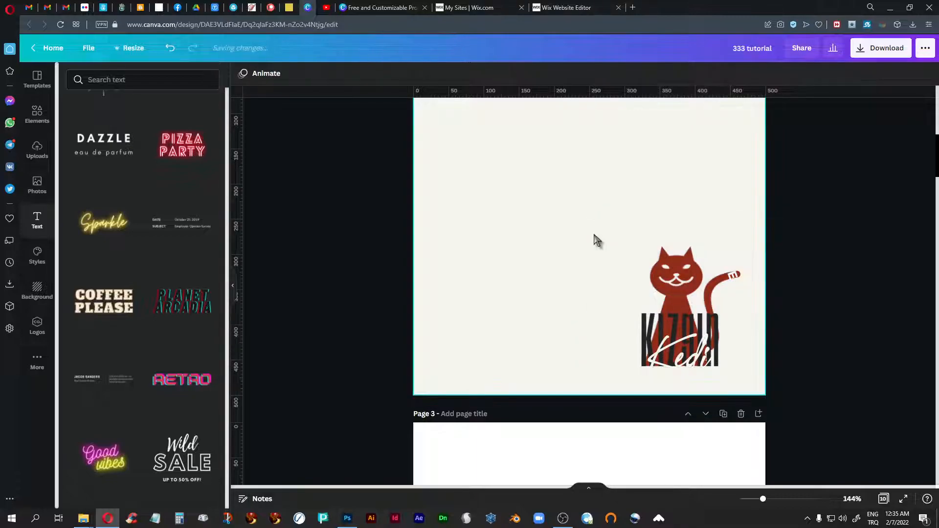
Move the red cat "Kızgın Kedi" logo to the centre of page 2 and enlarge it to nearly the page height.
drag(551, 192, 818, 410)
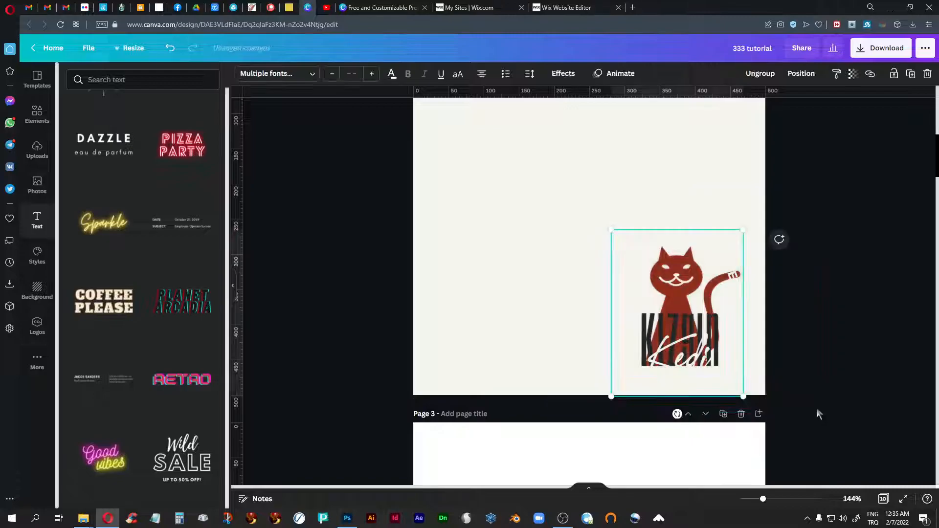
click(680, 310)
drag(680, 309, 588, 209)
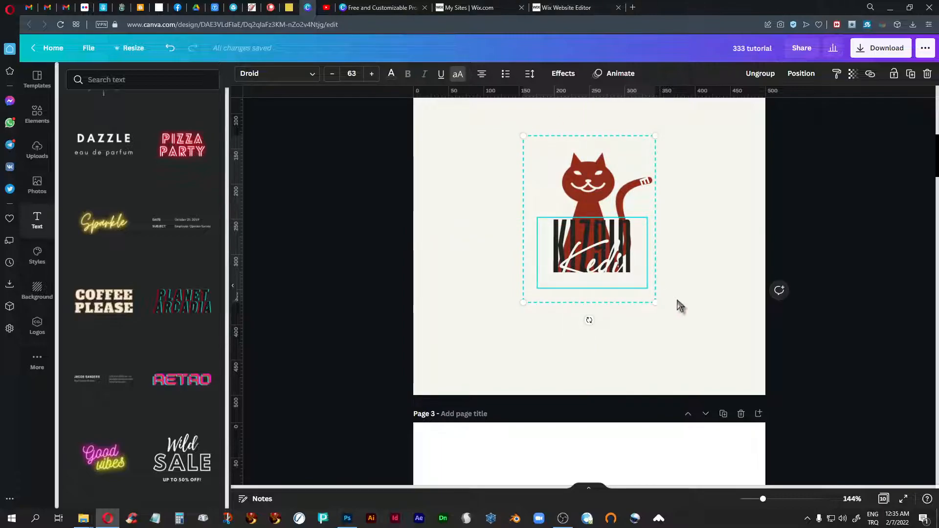
drag(659, 306, 719, 368)
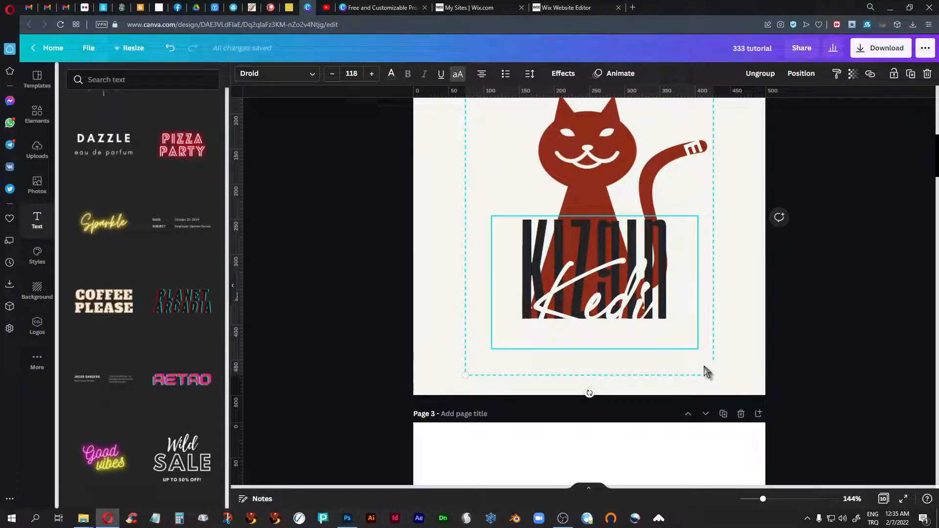
Change the background colour of page 2 to the light grey from the default colours.
click(738, 313)
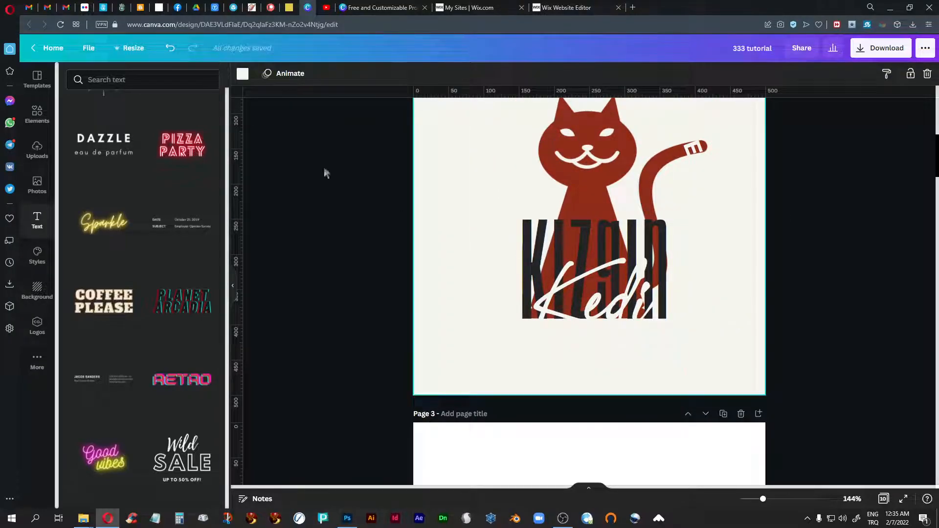
click(242, 74)
click(176, 366)
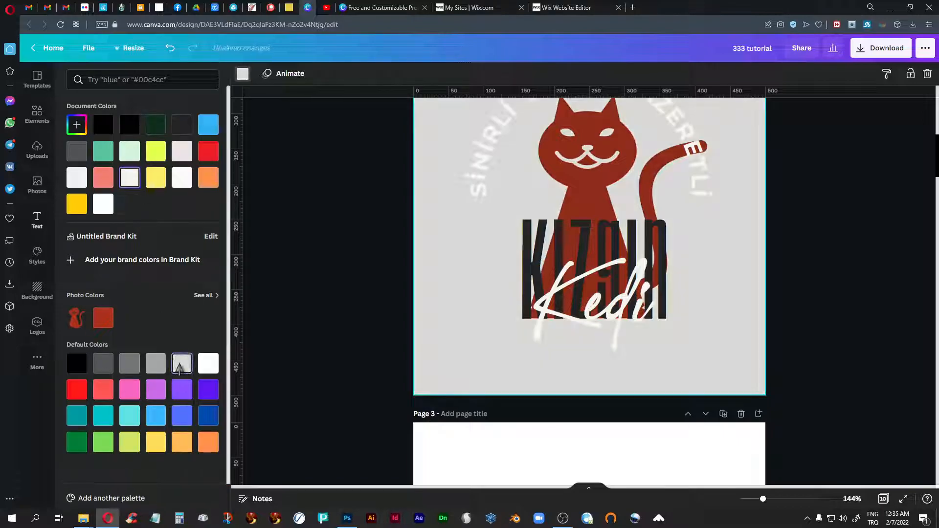
Delete the template logo beside the yellow-green "kızgın kedi" logo on page 6.
scroll(829, 336, down, 12)
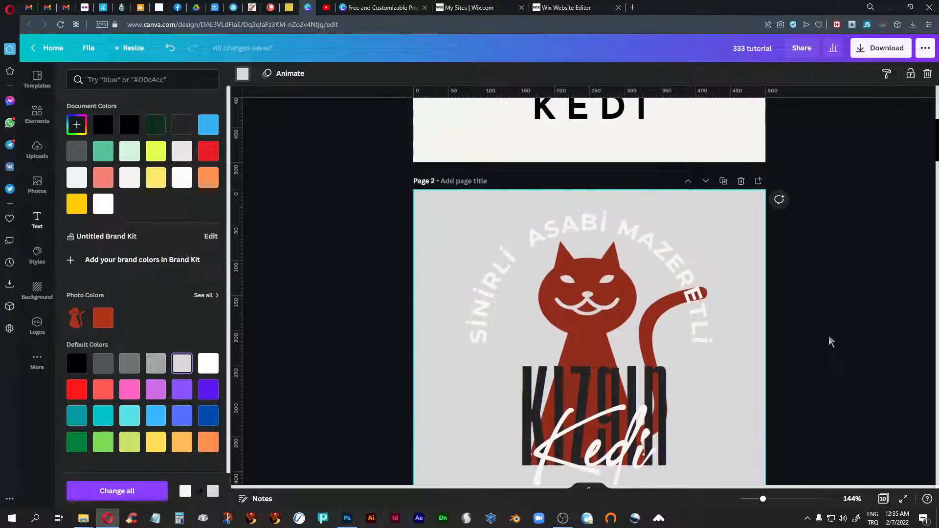
scroll(828, 341, down, 12)
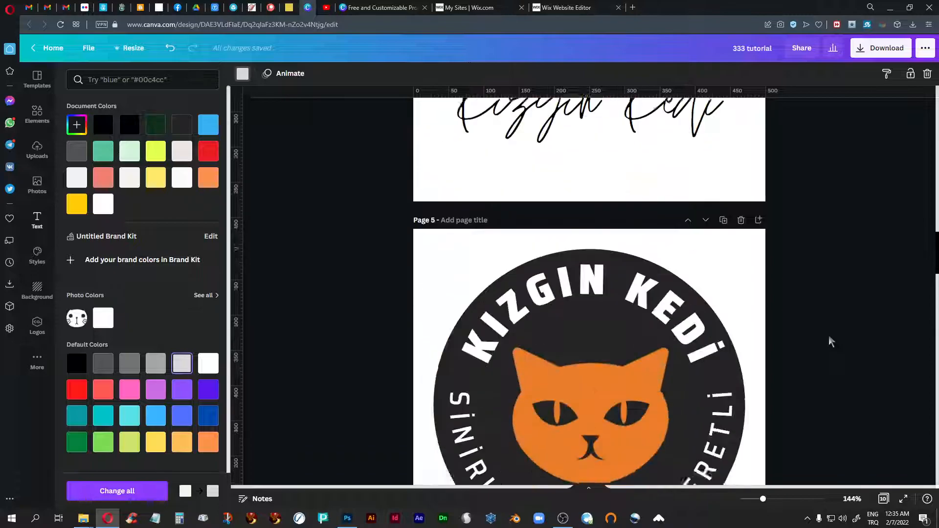
drag(572, 139, 412, 315)
key(Delete)
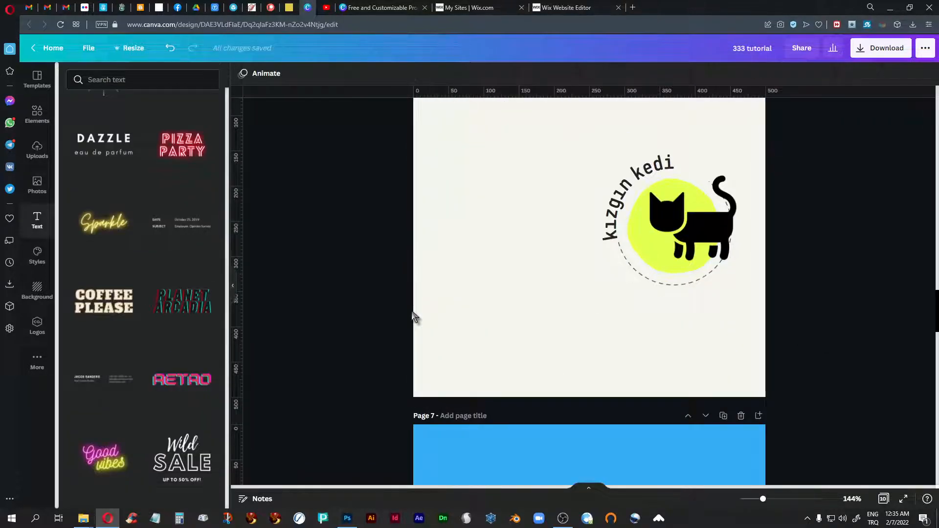
Centre the yellow-green "kızgın kedi" logo horizontally on page 6 and enlarge it to nearly fill the page.
click(666, 233)
click(667, 232)
drag(668, 231, 592, 233)
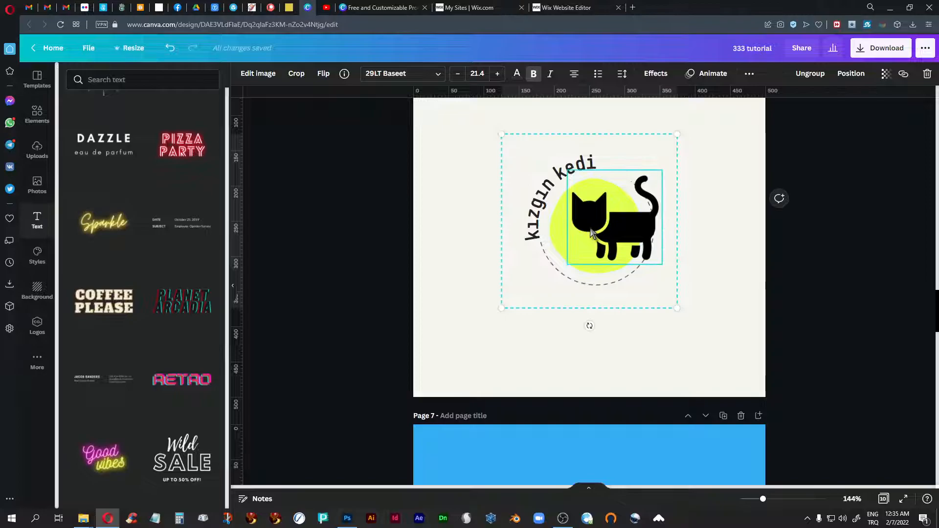
drag(675, 308, 764, 398)
click(806, 346)
Delete the "DENTAL" tooth logo with its circle and curved text from the blue page 7.
scroll(806, 345, down, 6)
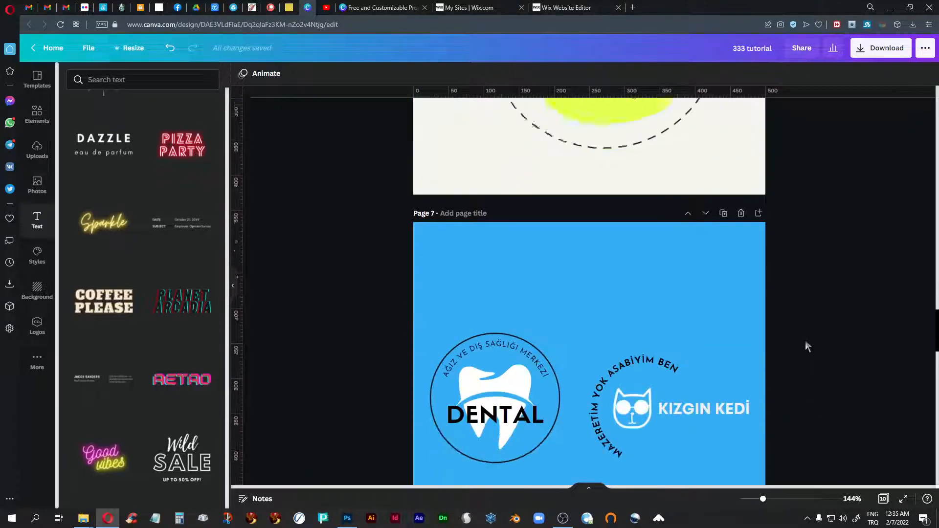
drag(564, 187, 407, 347)
key(Delete)
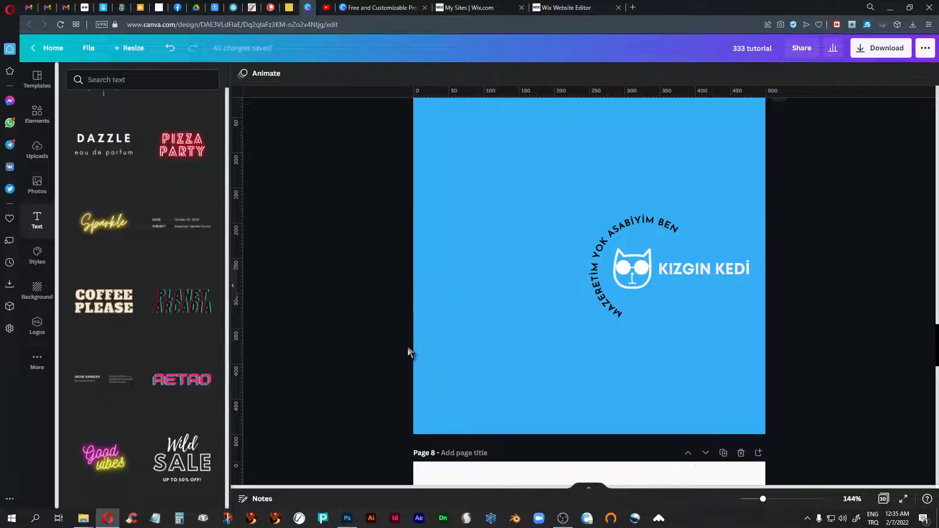
Move the white cat "KIZGIN KEDİ" logo to the centre of page 7 and enlarge it to about 469 × 327.
click(673, 270)
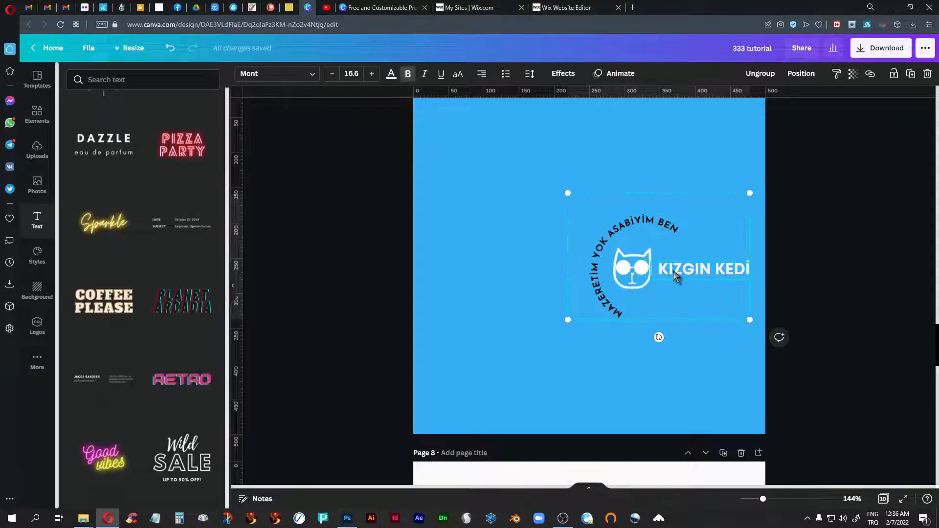
drag(673, 270, 603, 271)
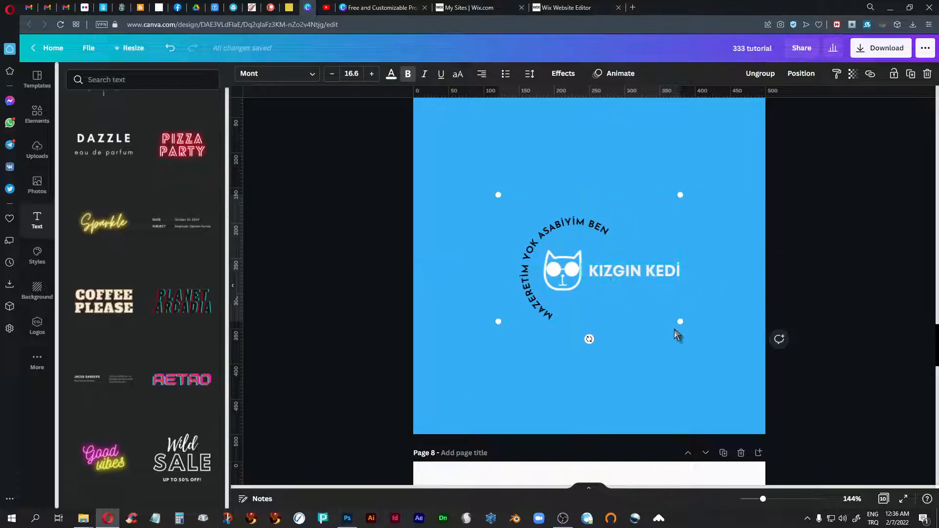
drag(680, 321, 742, 392)
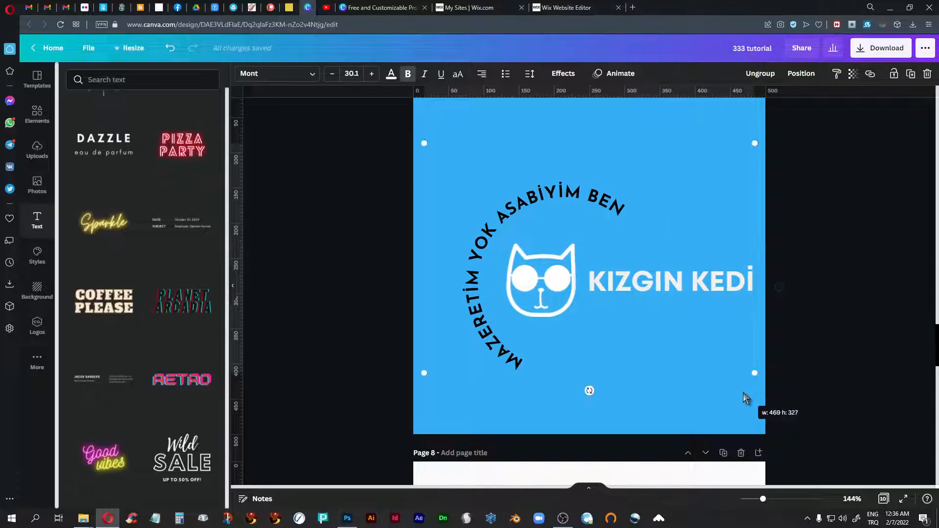
click(824, 345)
Delete the "Yedikule Pilavcısı" rice bowl logo with its curved text from page 8.
scroll(823, 345, down, 6)
scroll(823, 348, down, 3)
click(509, 183)
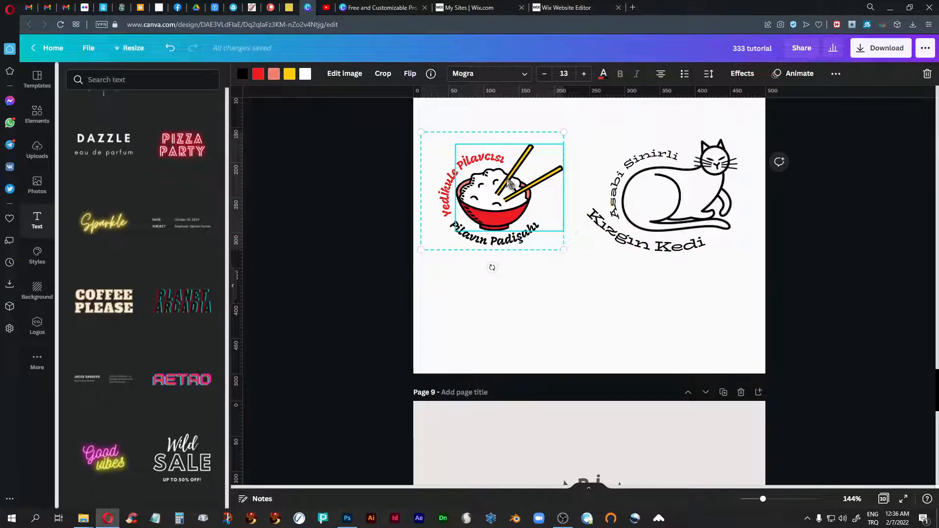
drag(403, 112, 569, 290)
key(Delete)
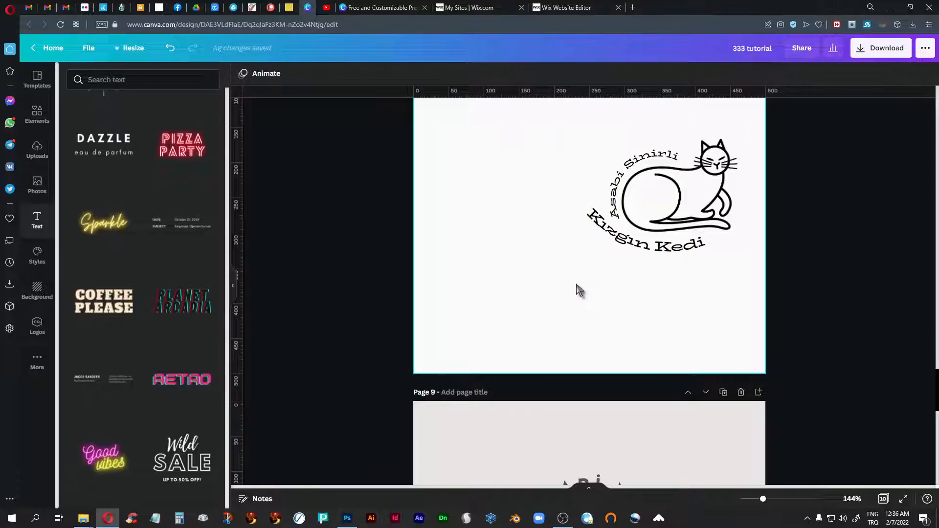
Move the lying cat "Kızgın Kedi" logo to the centre of page 8 and enlarge it to about 456 × 390.
click(645, 206)
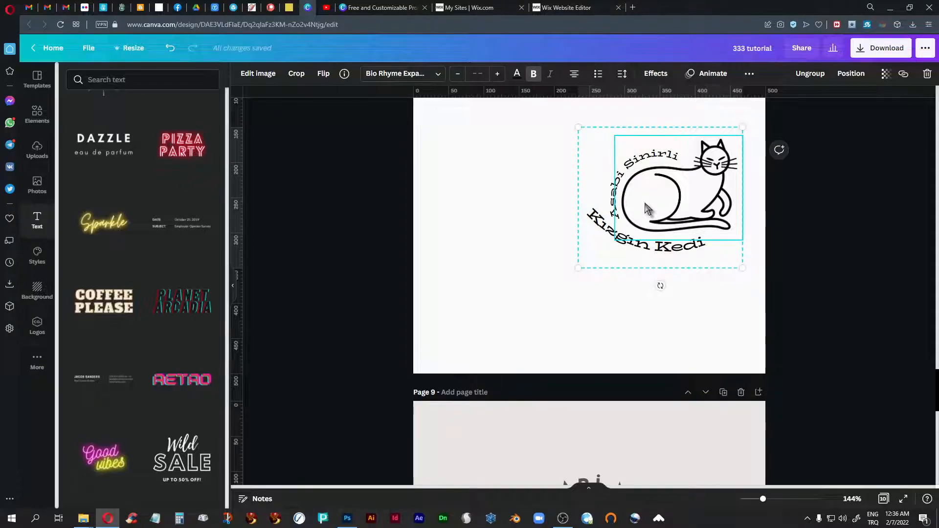
drag(655, 196, 574, 185)
scroll(699, 299, up, 2)
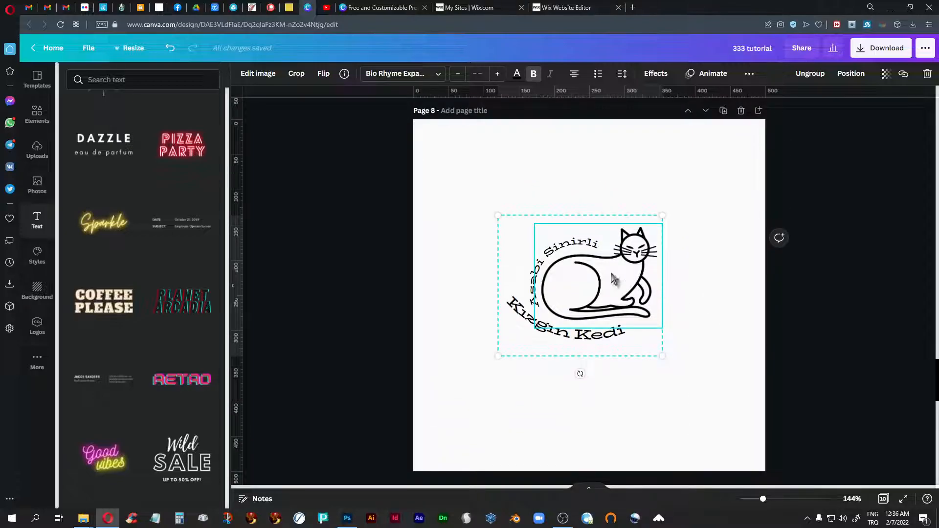
mouse_move(578, 283)
mouse_down()
mouse_move(571, 288)
mouse_move(583, 285)
mouse_up()
drag(666, 363, 732, 444)
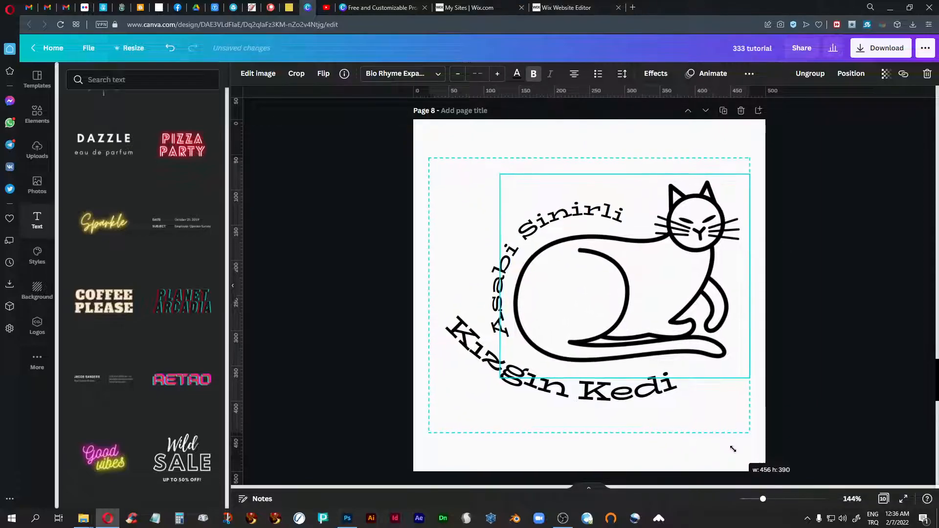
click(818, 380)
Delete the last blue page containing the loose "KIZGIN KEDİ" font samples and the word "Sinirli".
scroll(818, 379, down, 3)
scroll(819, 380, down, 12)
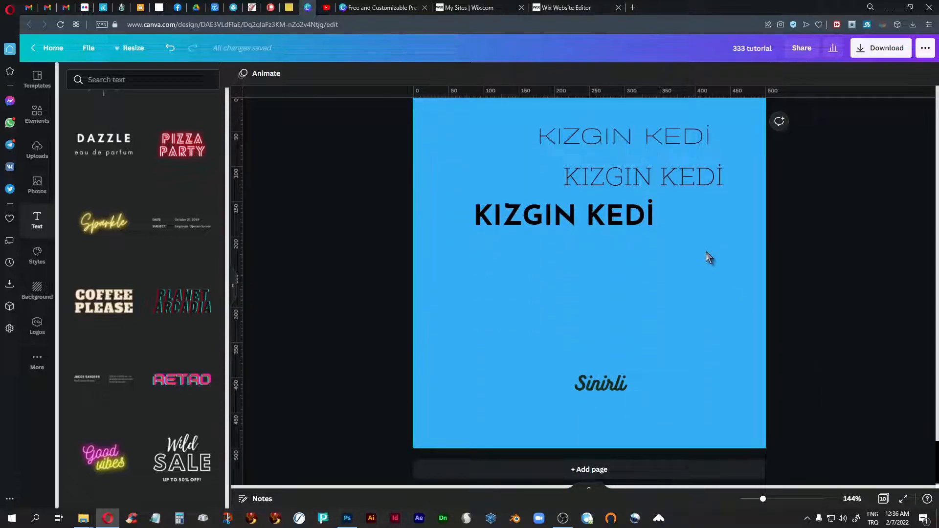
scroll(726, 285, up, 4)
click(739, 282)
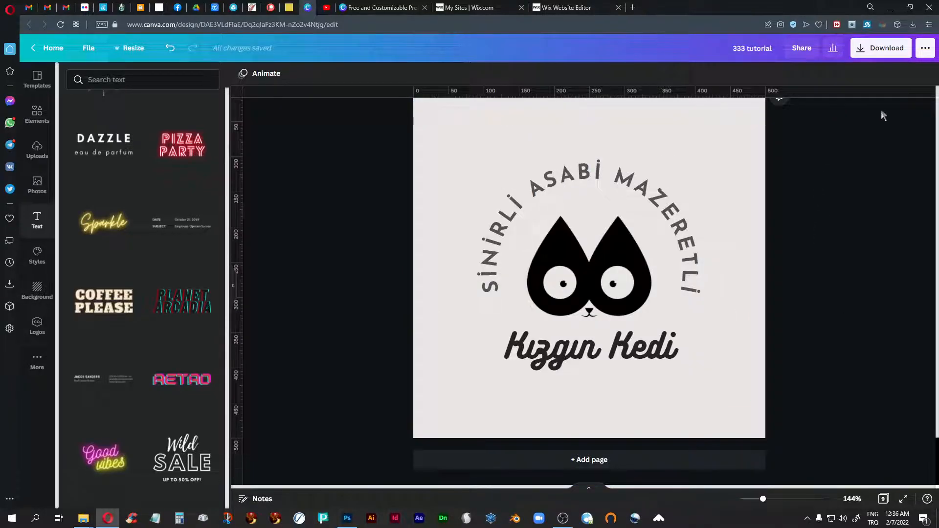
Download all 9 pages as PNG at size 2 (1000 × 1000 px) with a transparent background, and dismiss the sharing notice.
click(874, 49)
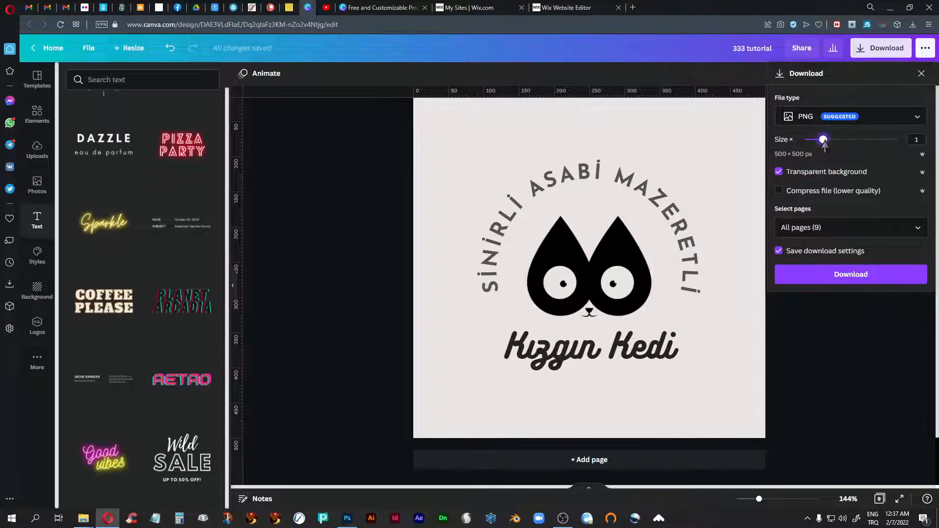
drag(829, 144, 855, 146)
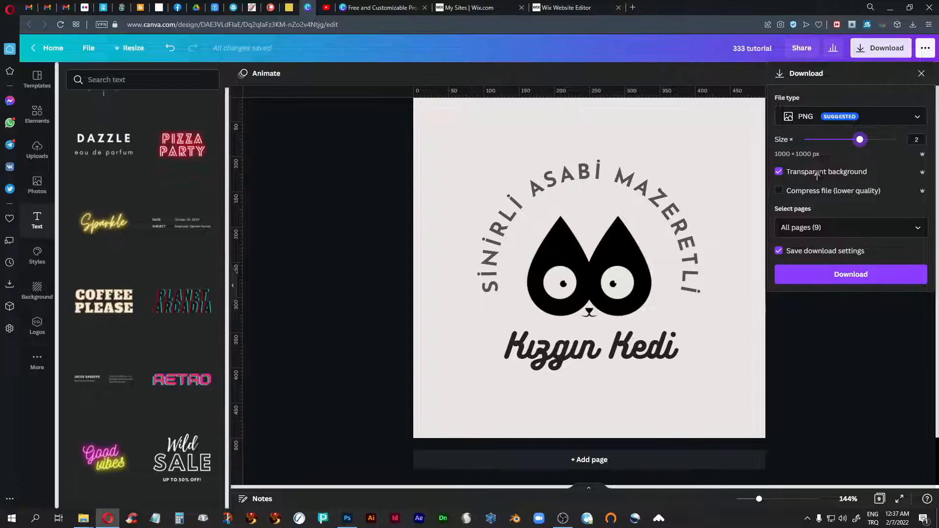
mouse_move(861, 144)
mouse_down()
mouse_move(906, 154)
mouse_move(864, 150)
mouse_up()
click(838, 279)
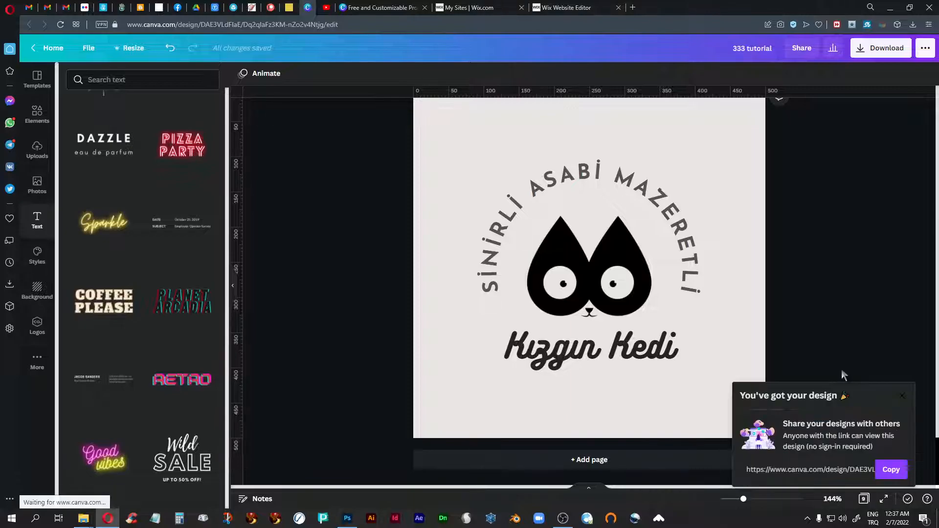
click(903, 396)
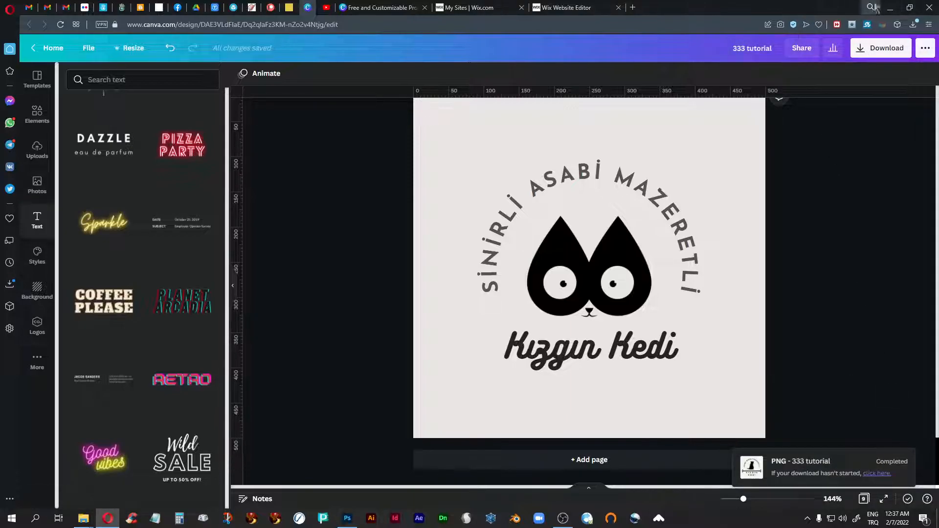
Extract the "333 tutorial" archive on the desktop into its own folder and open that folder.
click(890, 7)
right_click(52, 370)
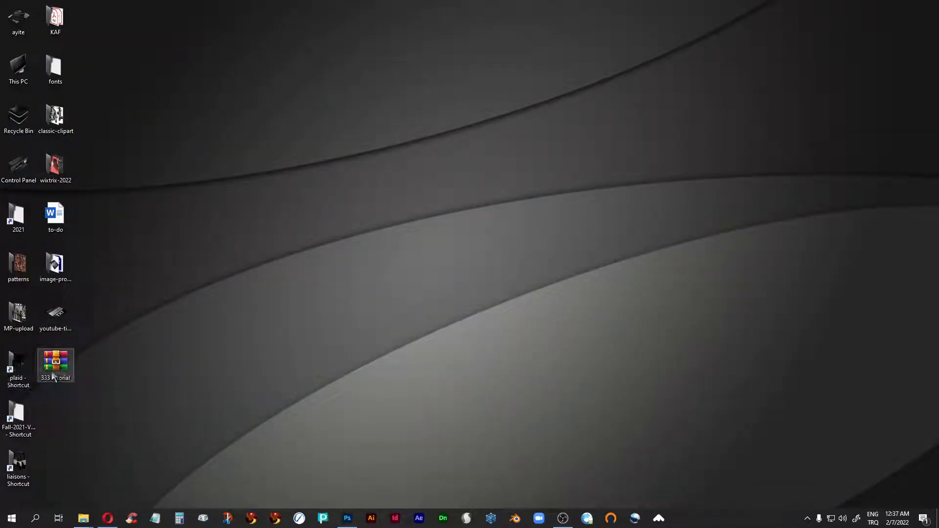
click(114, 176)
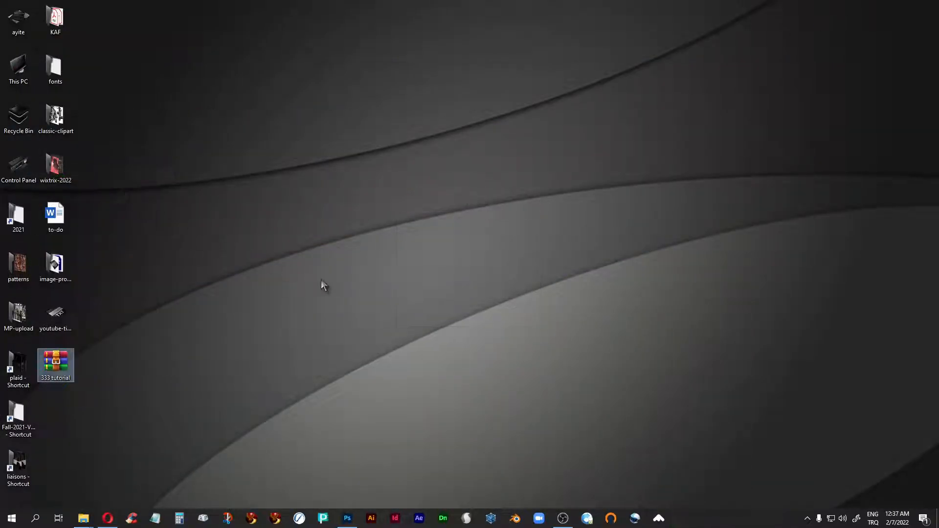
double_click(49, 424)
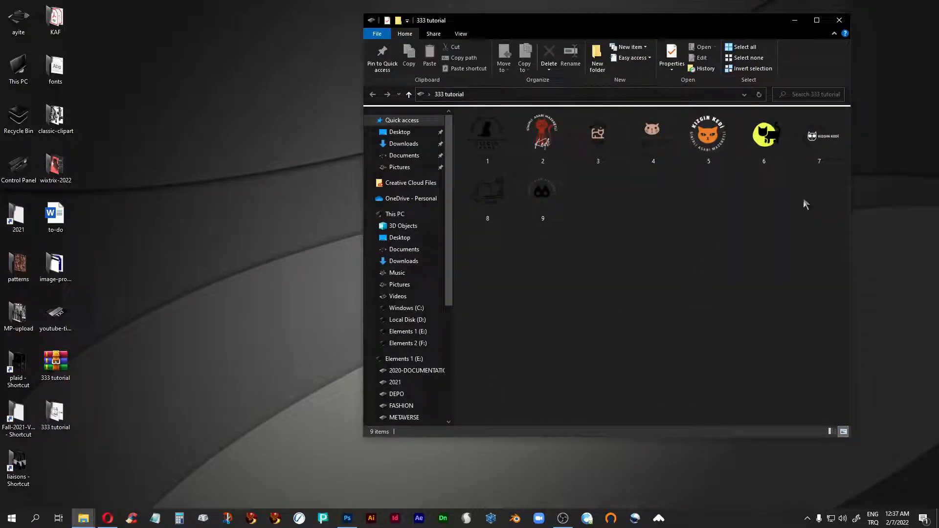
Switch to the Wix Website Editor and open the file chooser for uploading media from the computer.
click(108, 518)
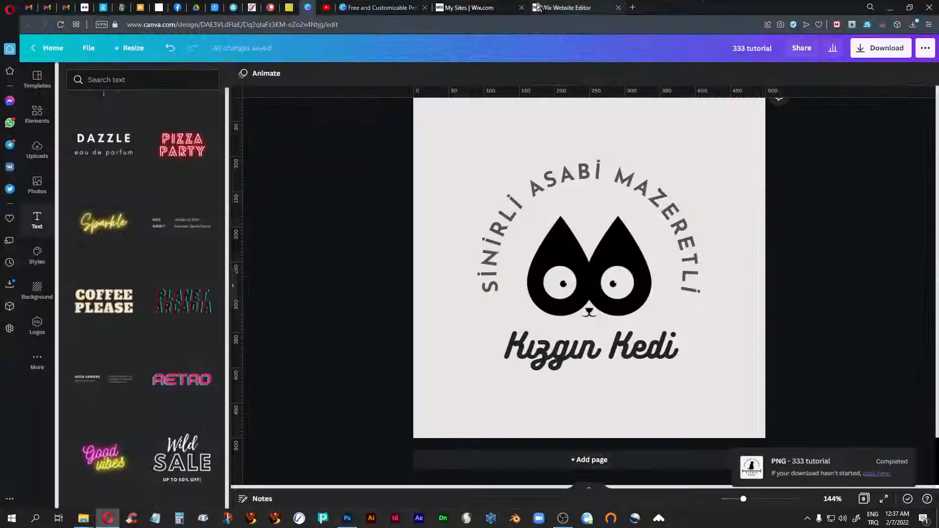
click(559, 7)
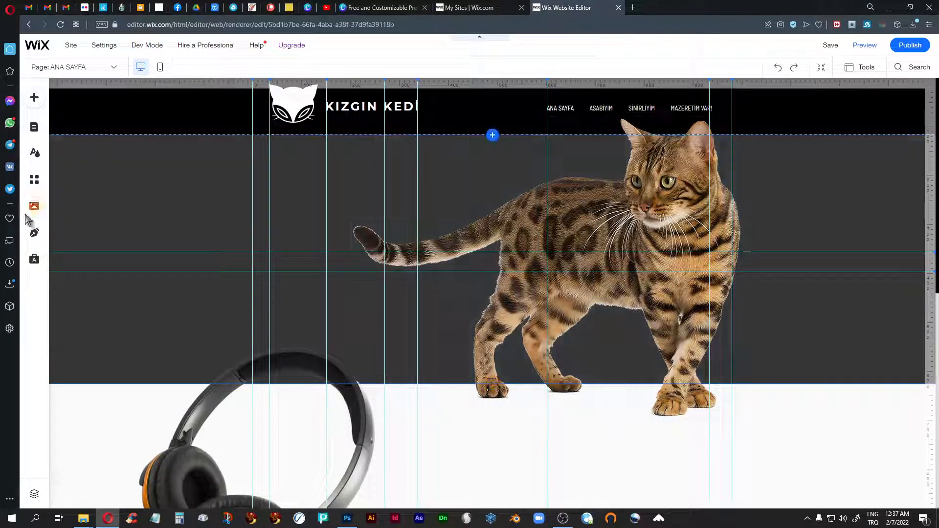
click(35, 207)
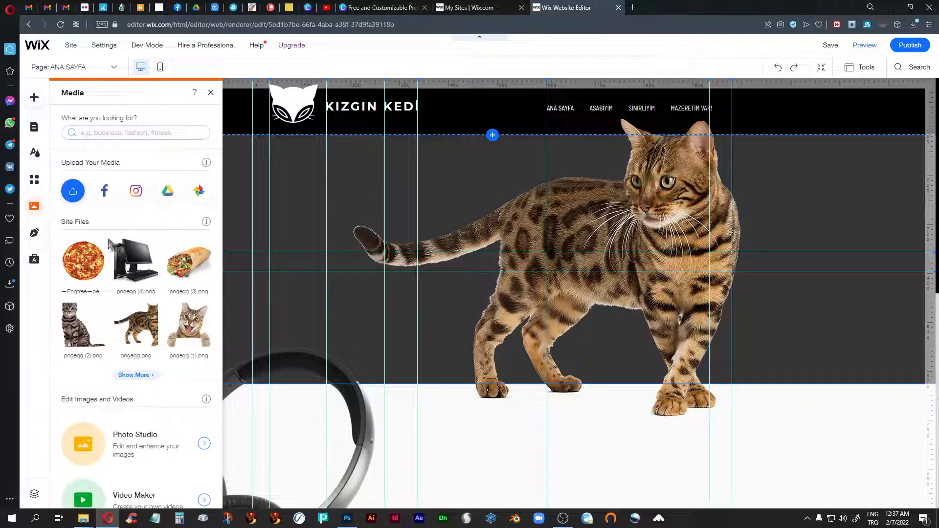
click(73, 191)
click(497, 301)
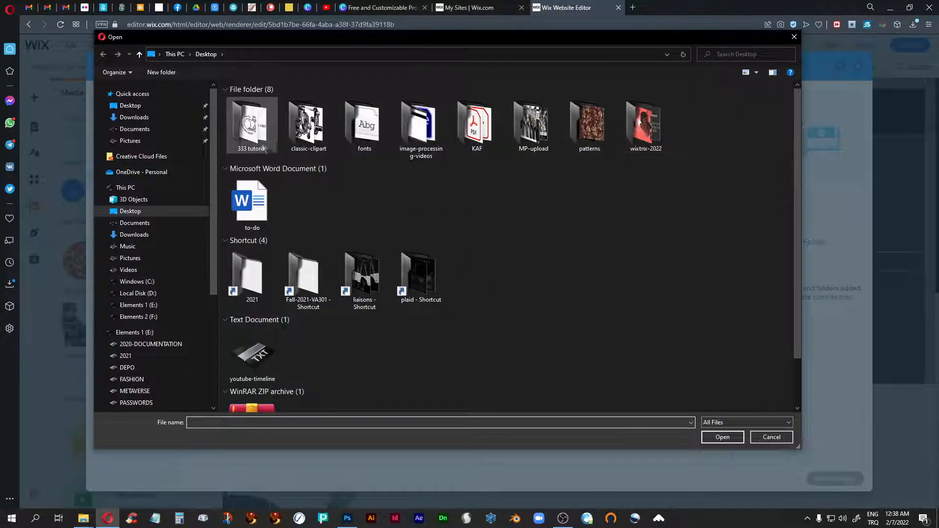
Upload images 1 to 9 from the desktop's "333 tutorial" folder to the site files.
double_click(253, 126)
click(253, 108)
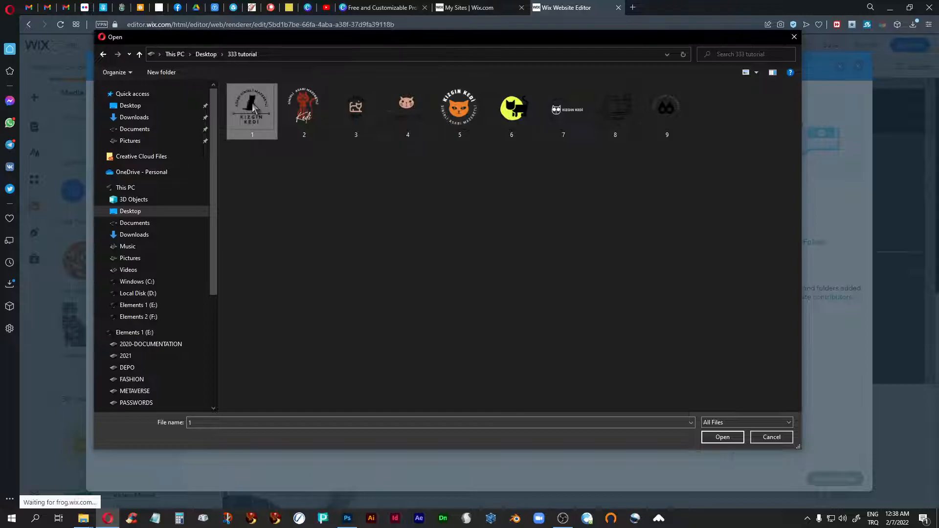
shift+click(657, 132)
click(712, 440)
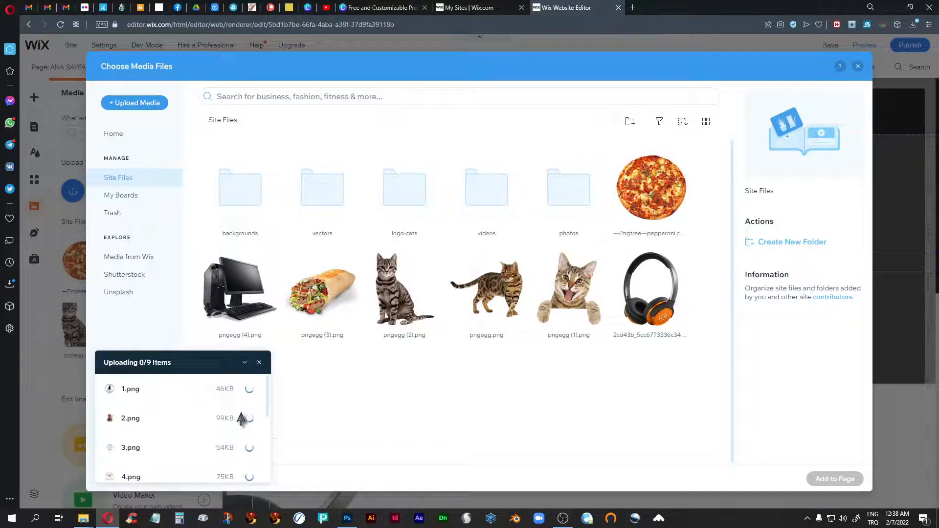